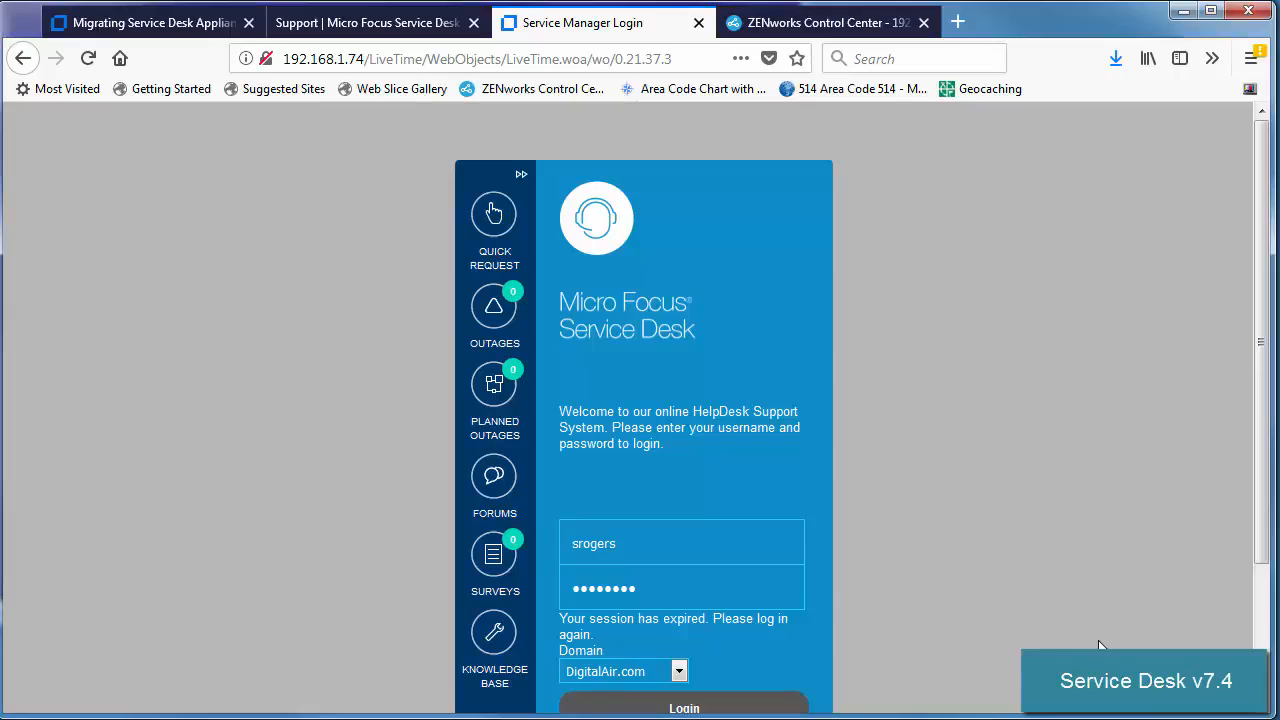
Log in as the technician and open the Operations incidents list.
left_click(1261, 638)
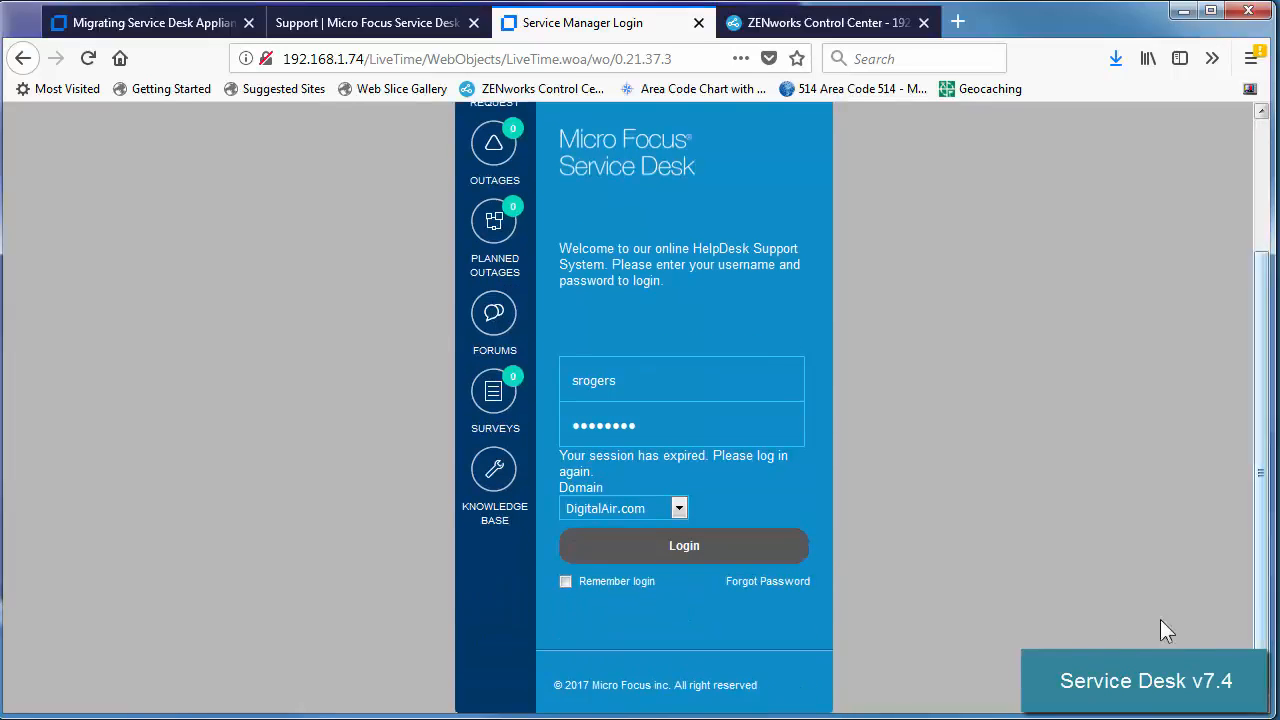
left_click(688, 545)
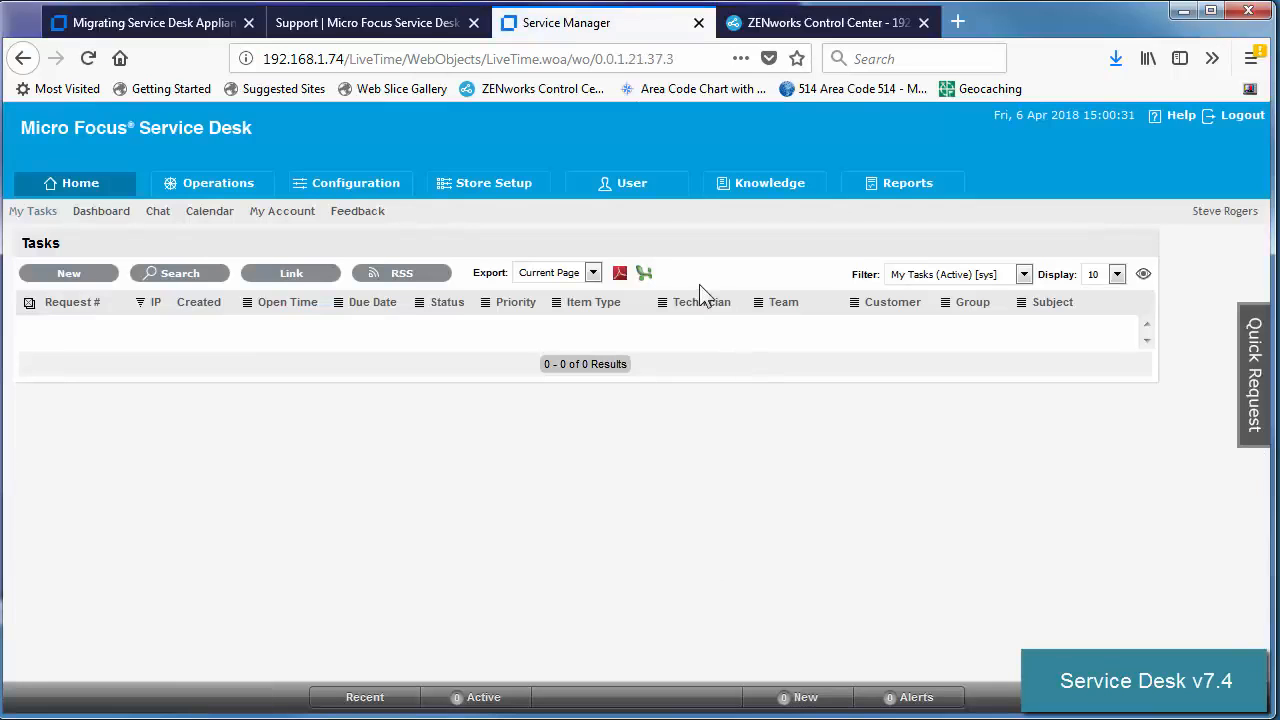
left_click(210, 190)
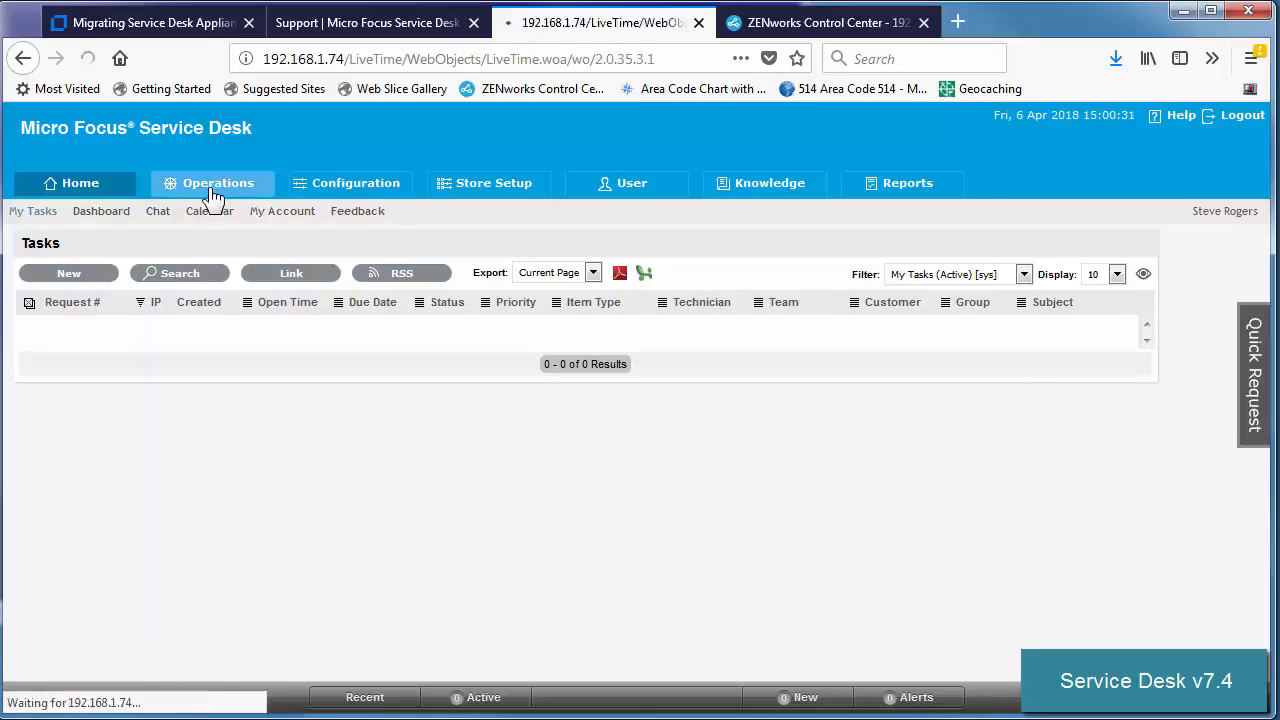
Log out, then log back in as the administrator using the saved login.
left_click(1230, 120)
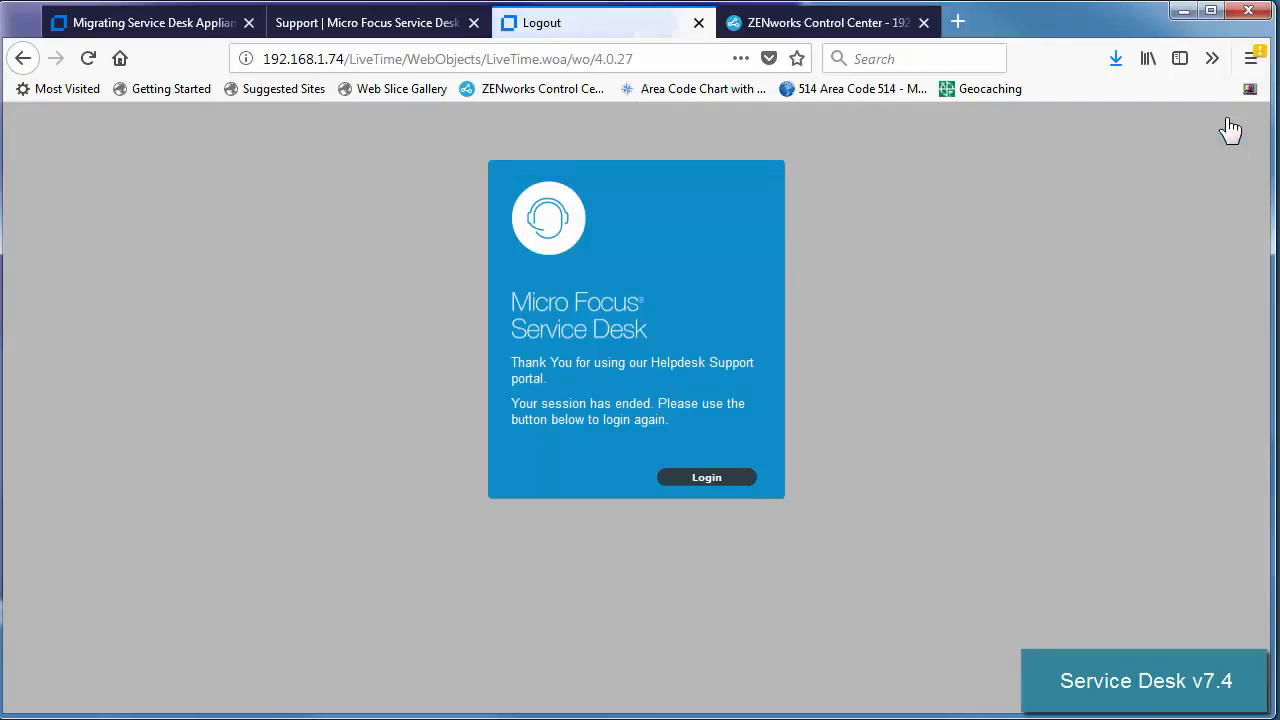
left_click(706, 480)
left_click(620, 578)
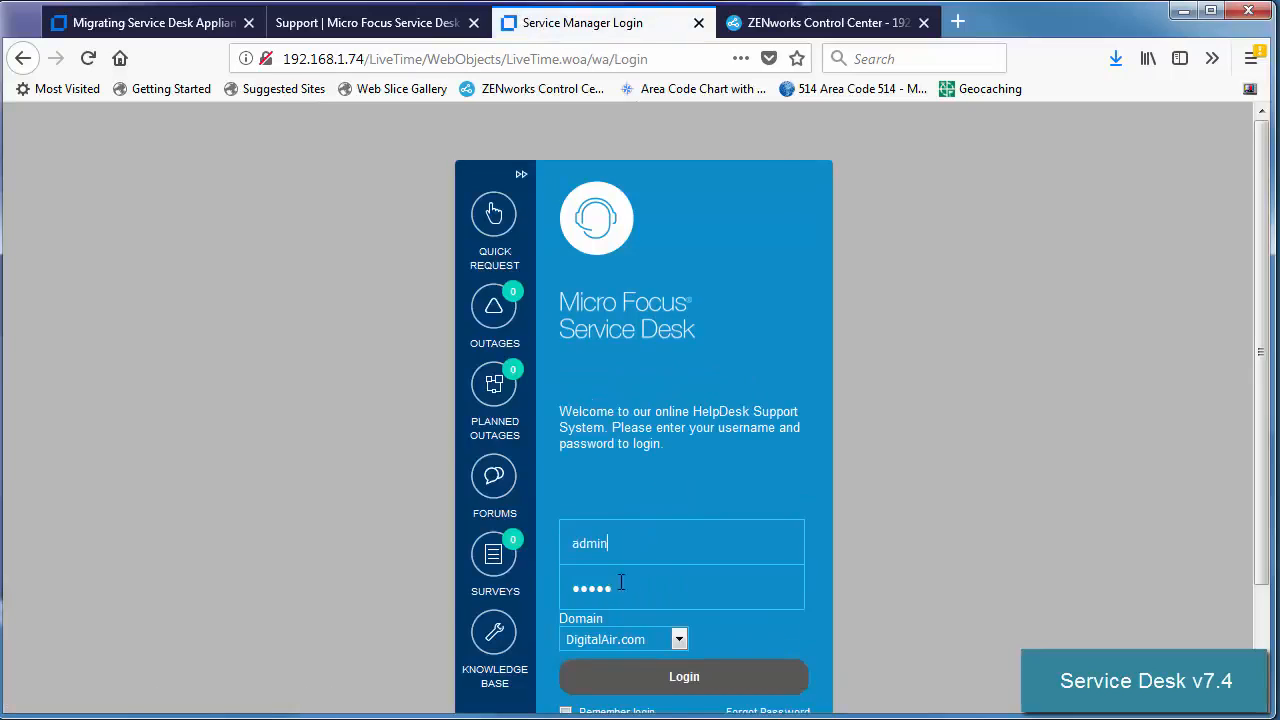
left_click(684, 677)
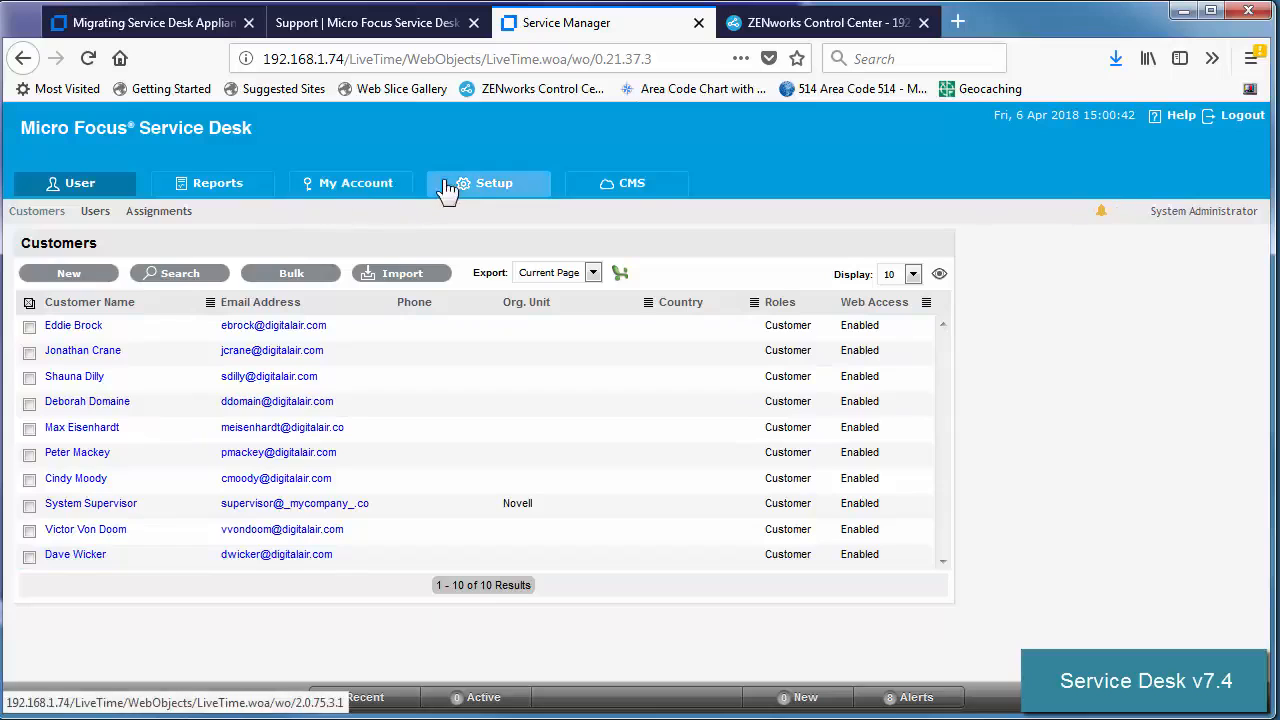
Test the DIGITALAIRLINES and DigitalAir.com LDAP server connections in Setup.
left_click(477, 192)
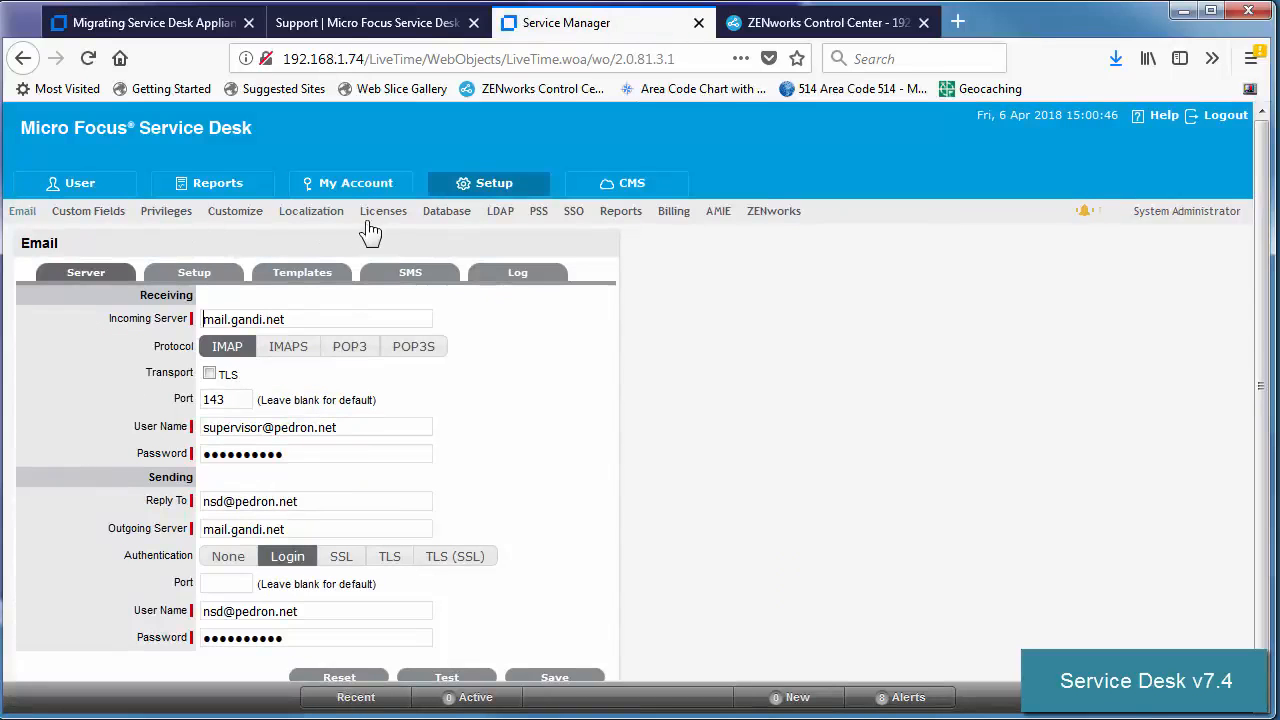
left_click(501, 215)
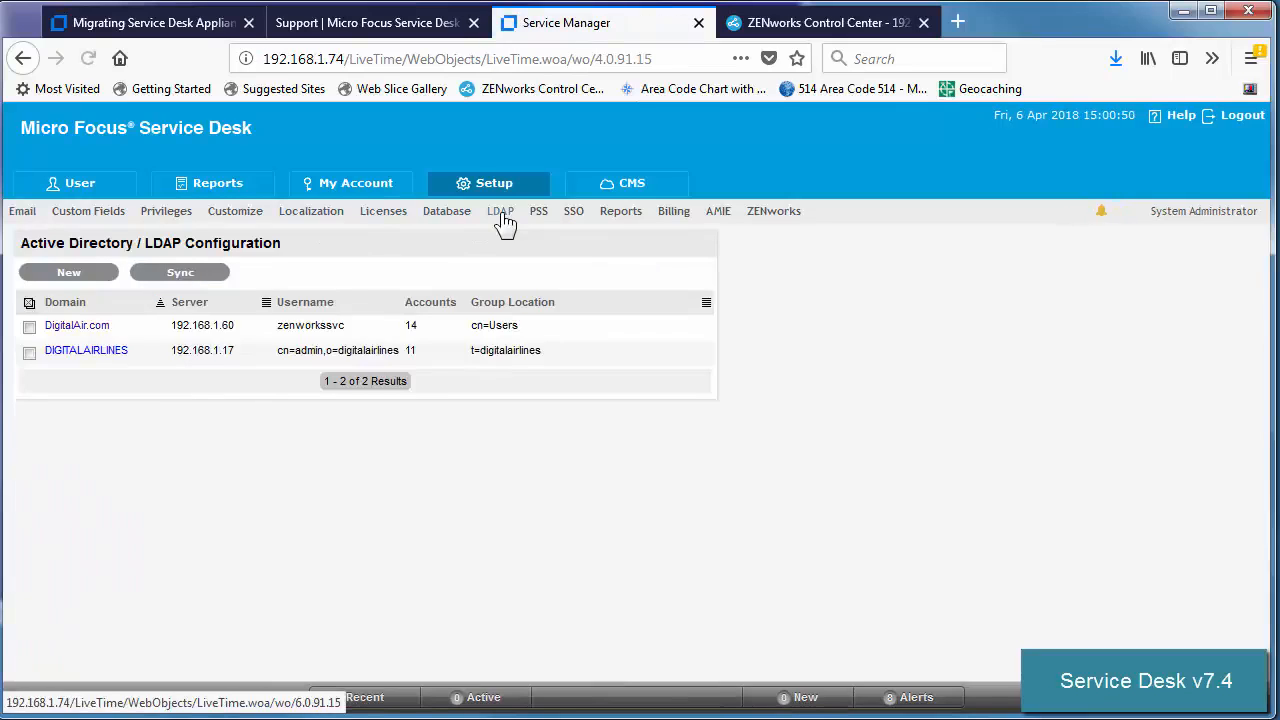
left_click(80, 352)
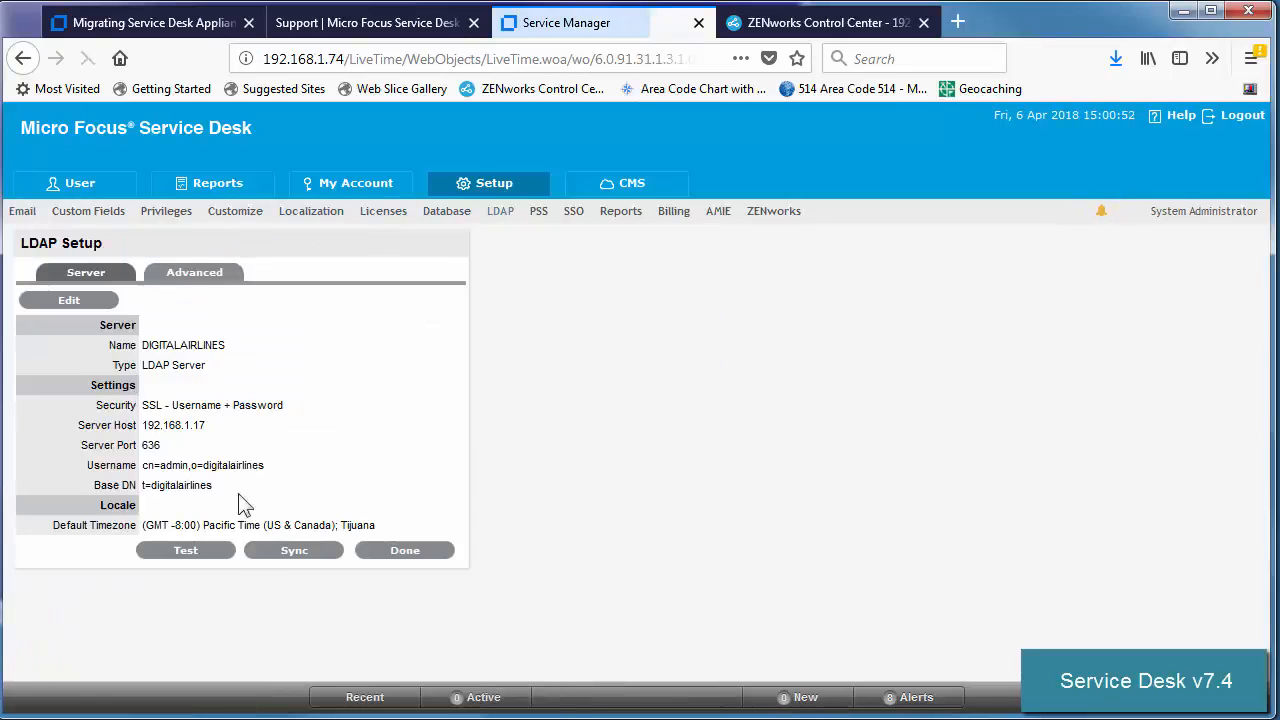
left_click(200, 551)
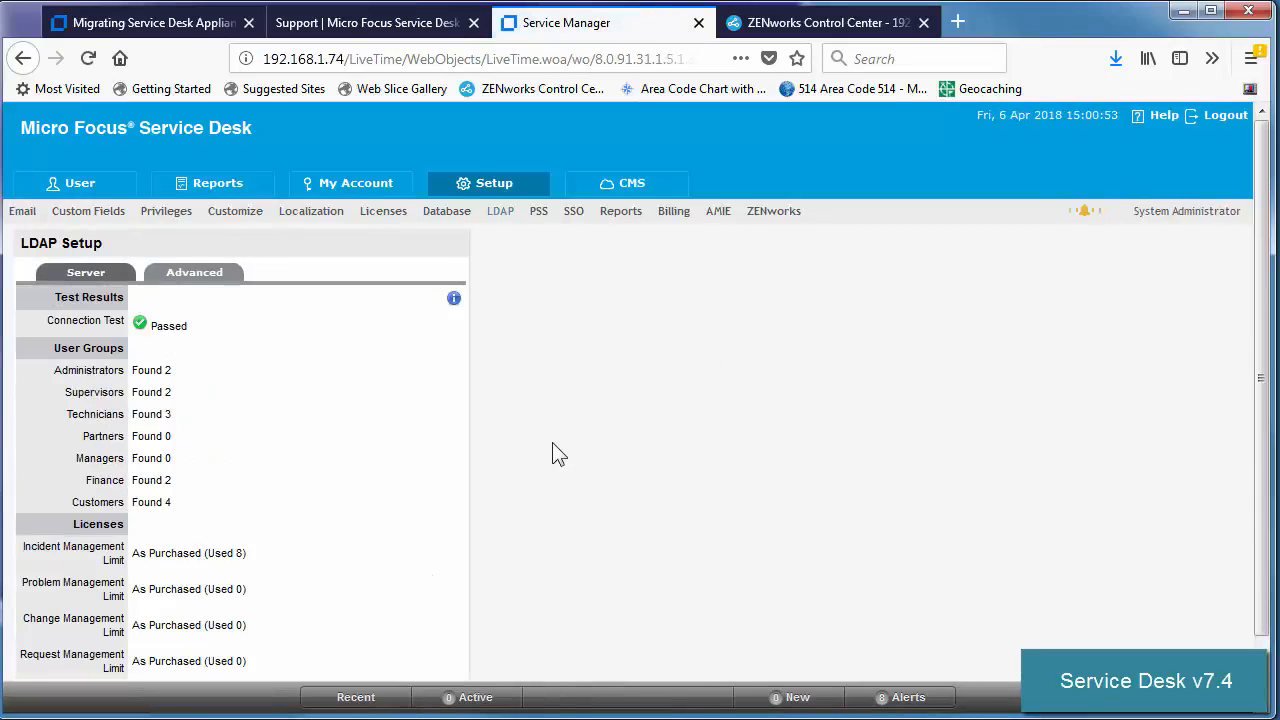
left_click(497, 222)
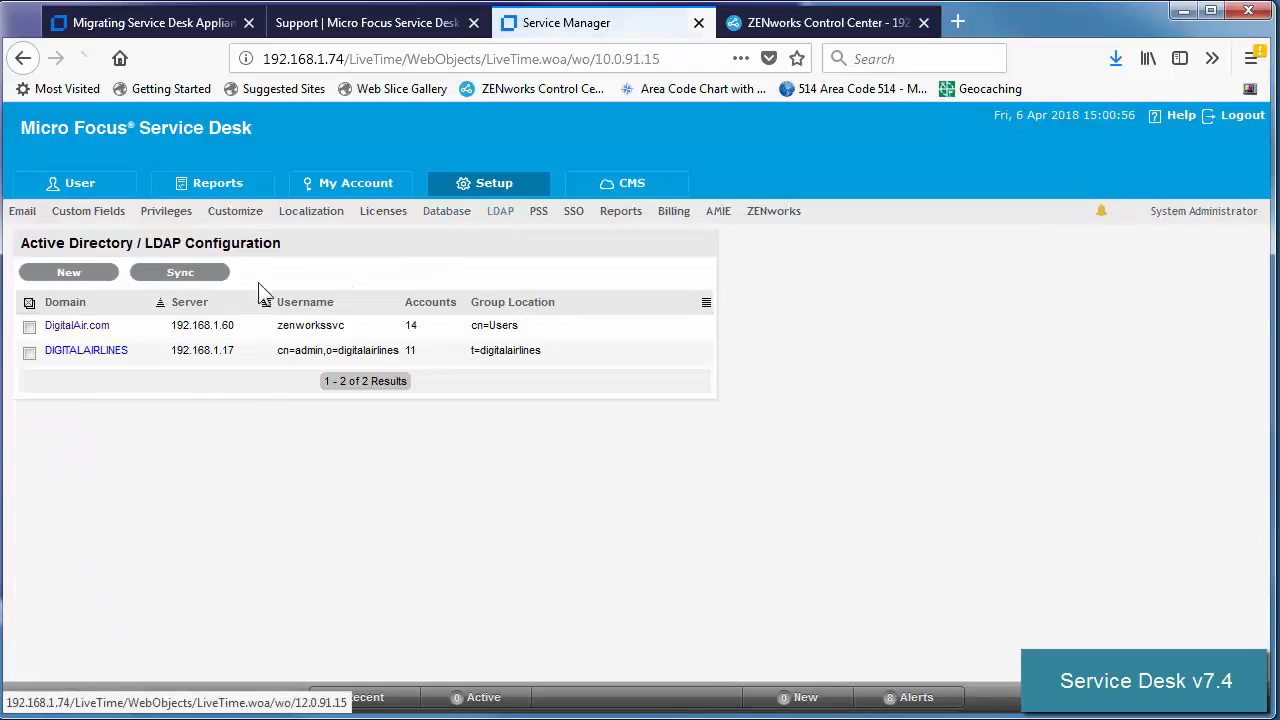
left_click(55, 327)
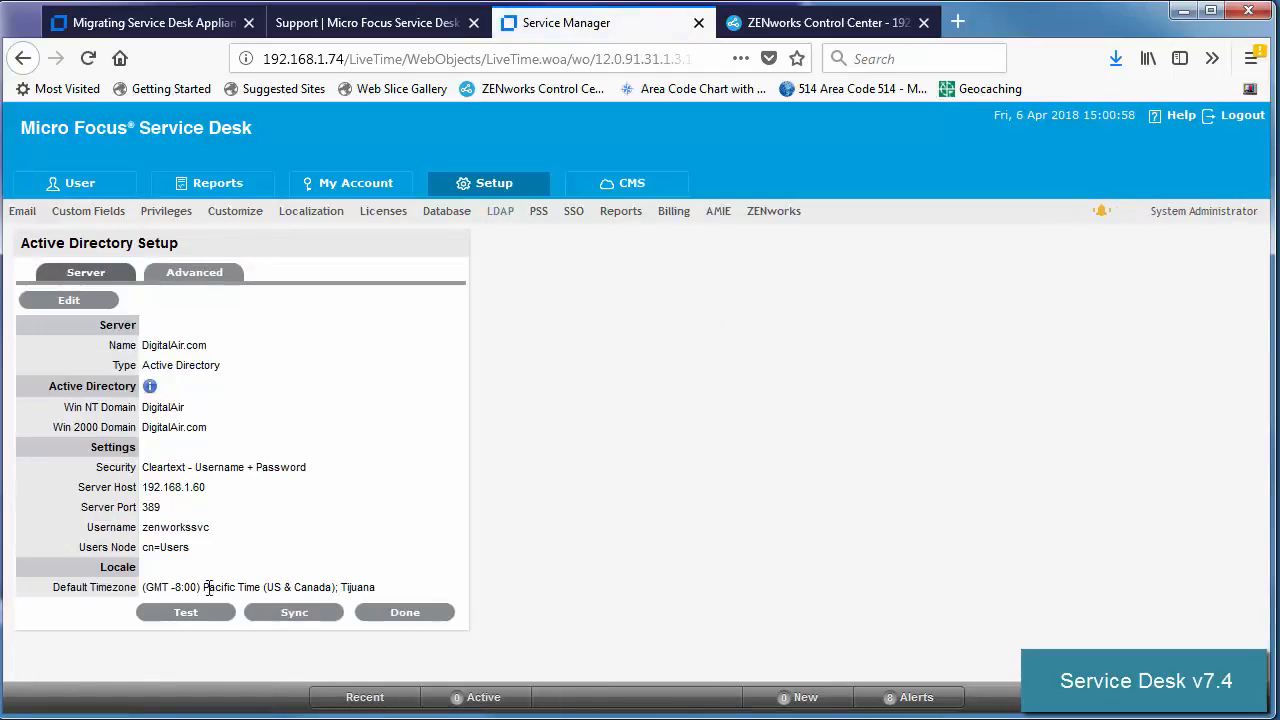
left_click(186, 612)
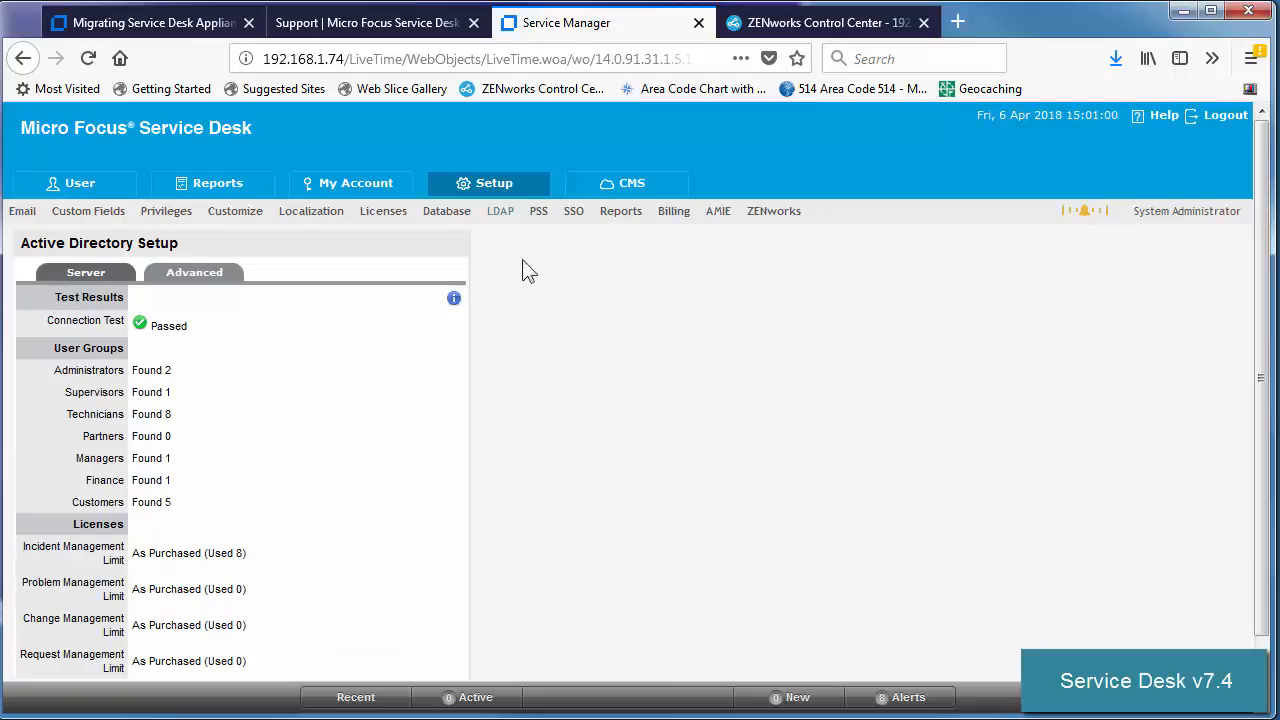
left_click(503, 216)
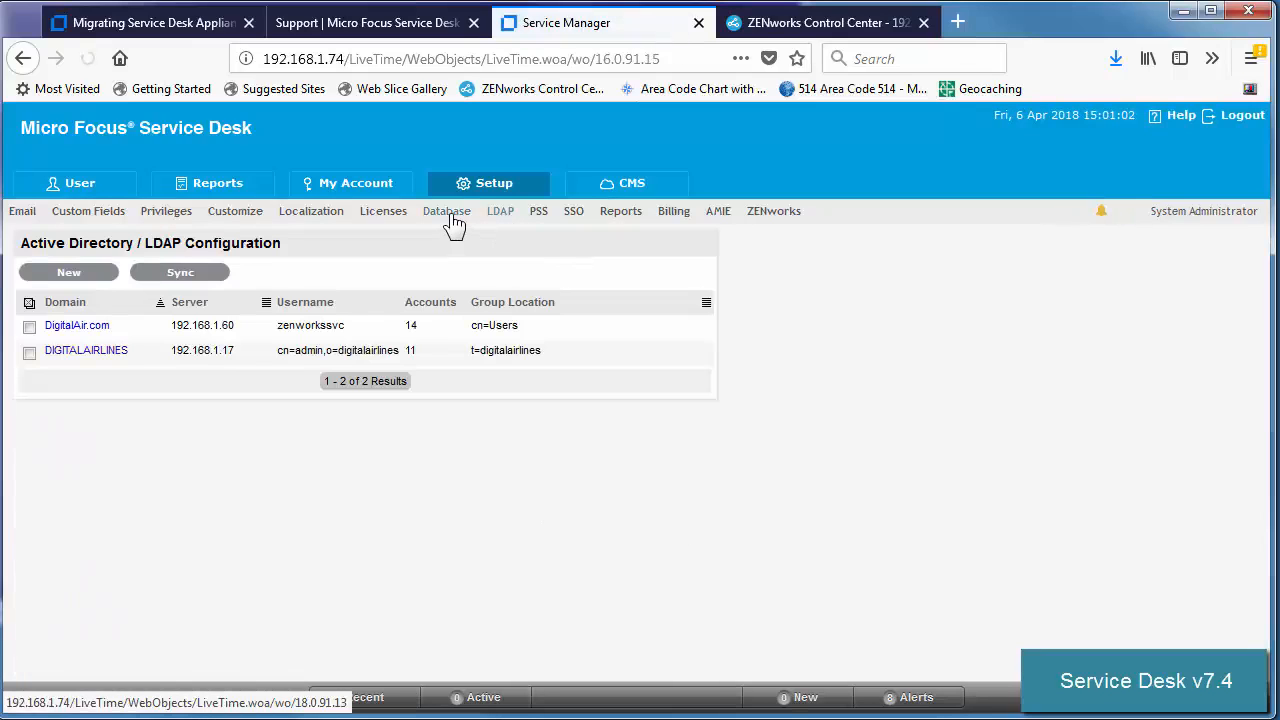
Review the SQLServer database settings and the version 7.4 license details.
left_click(450, 219)
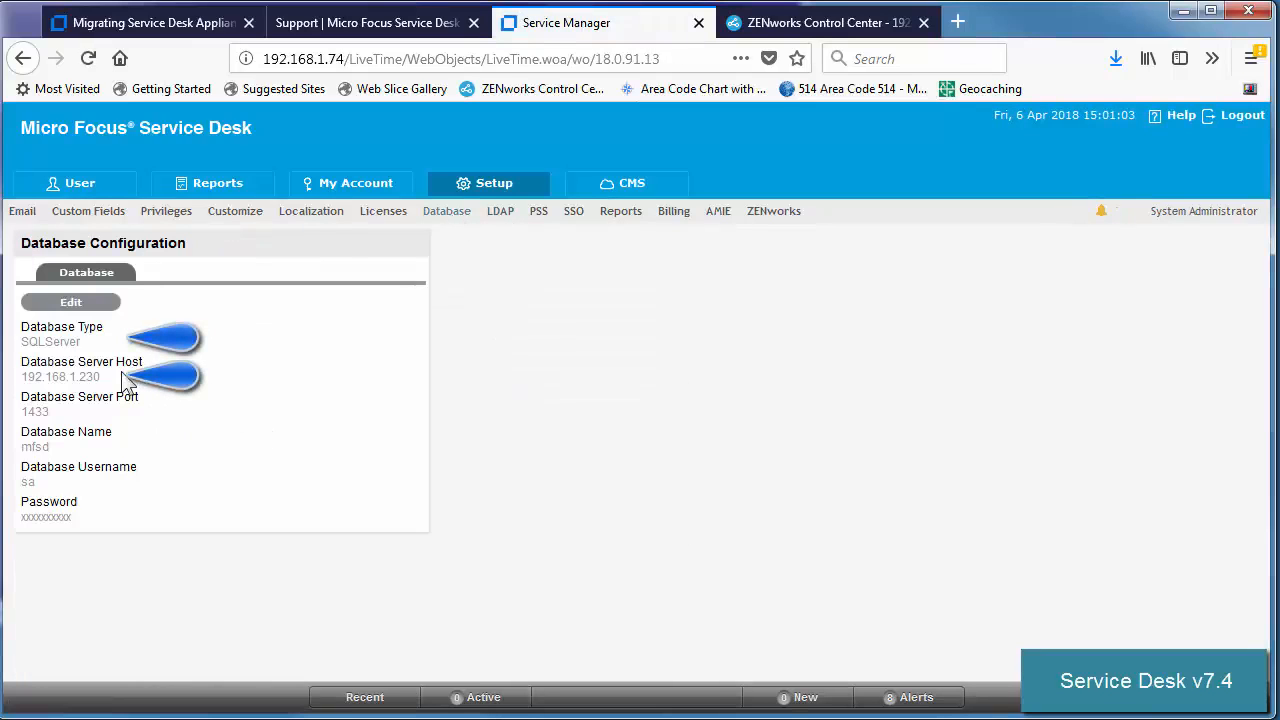
left_click_drag(74, 378, 125, 390)
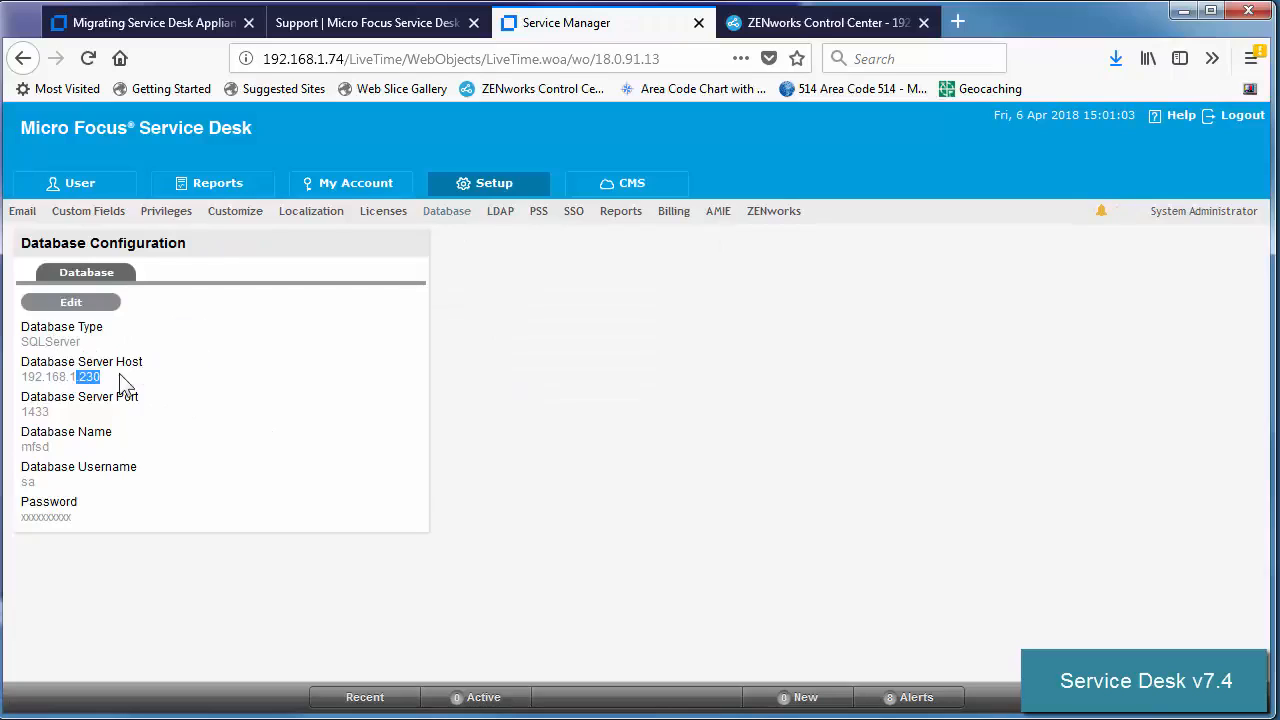
left_click(383, 211)
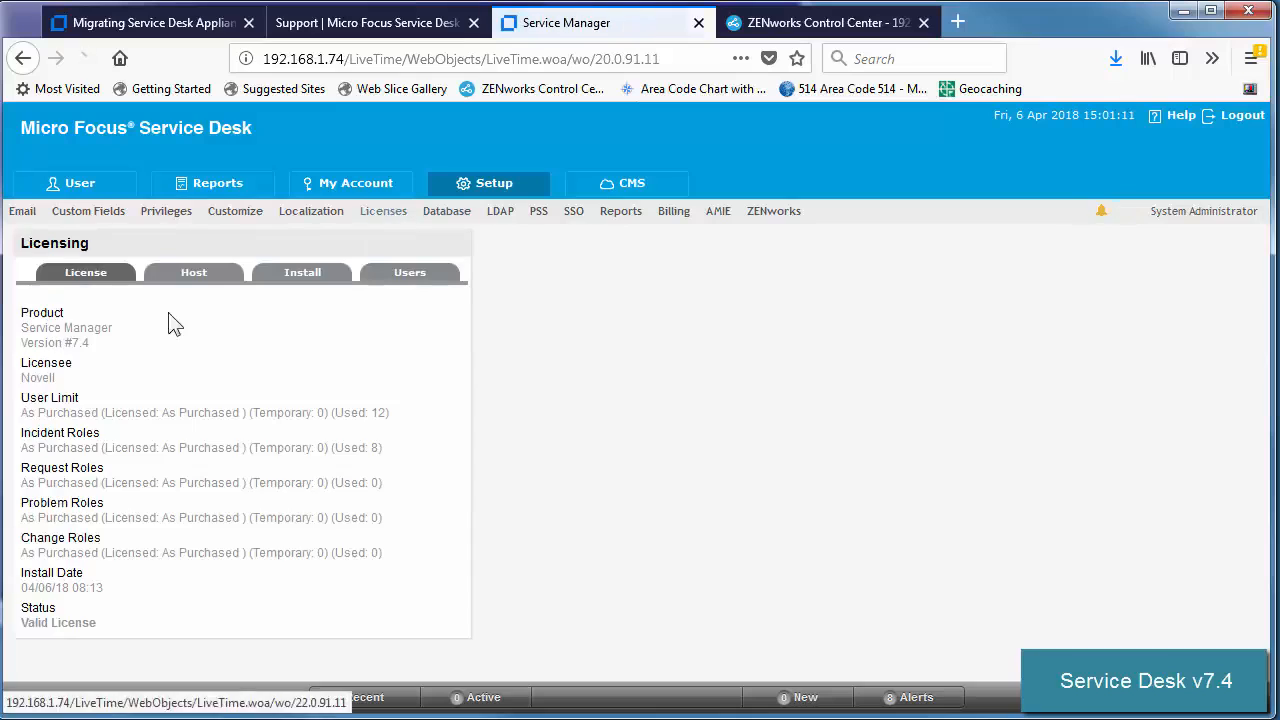
Check the AMIE hardware server, pass the ZENworks Store connection test, then log out.
left_click(719, 218)
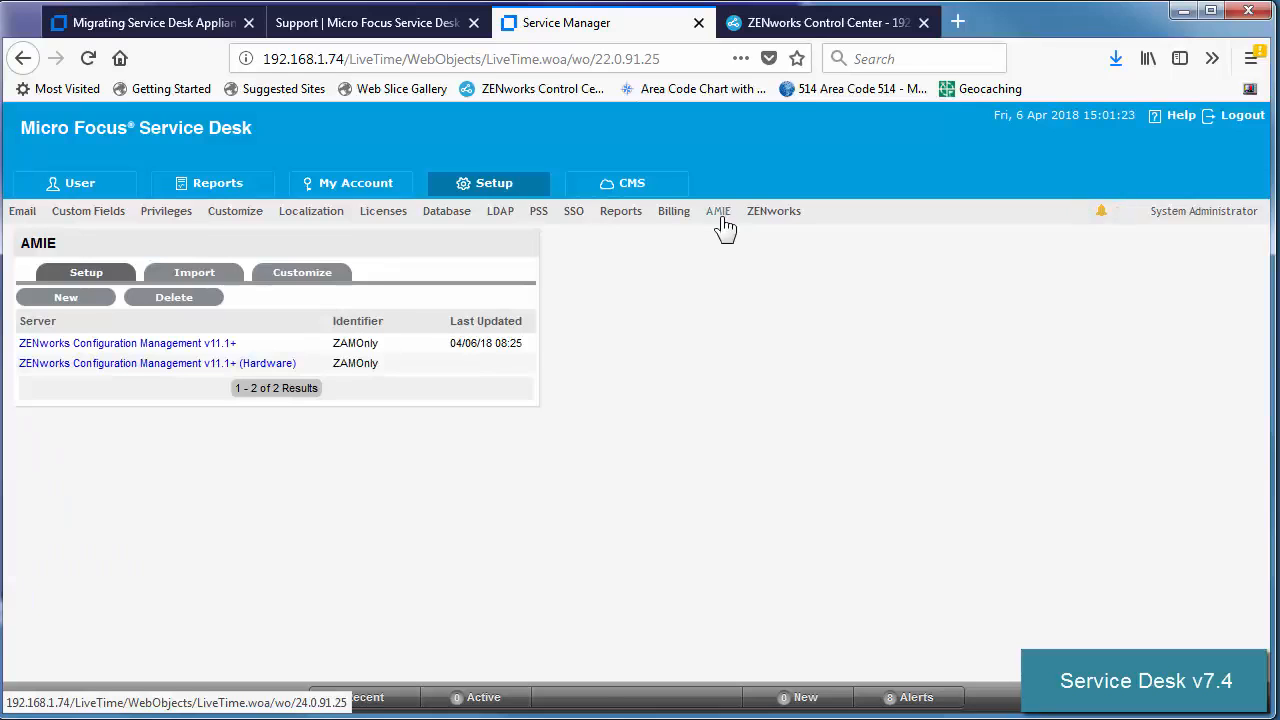
left_click(130, 364)
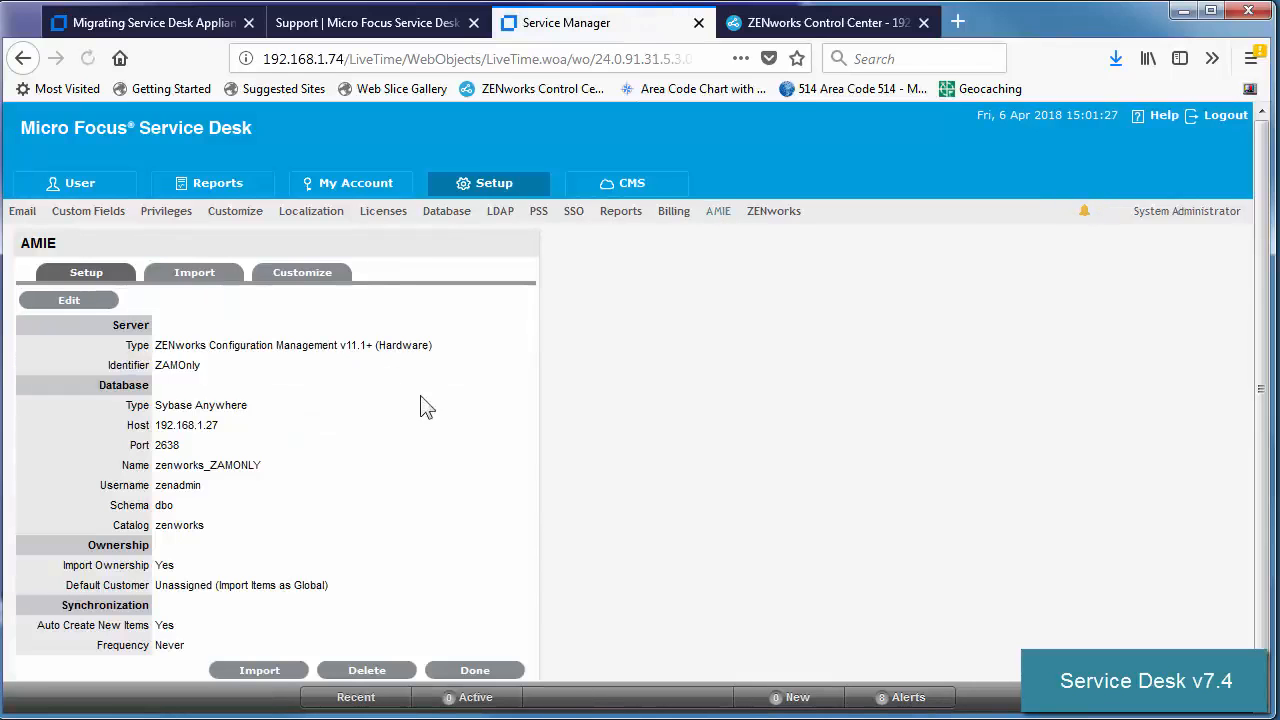
left_click(791, 216)
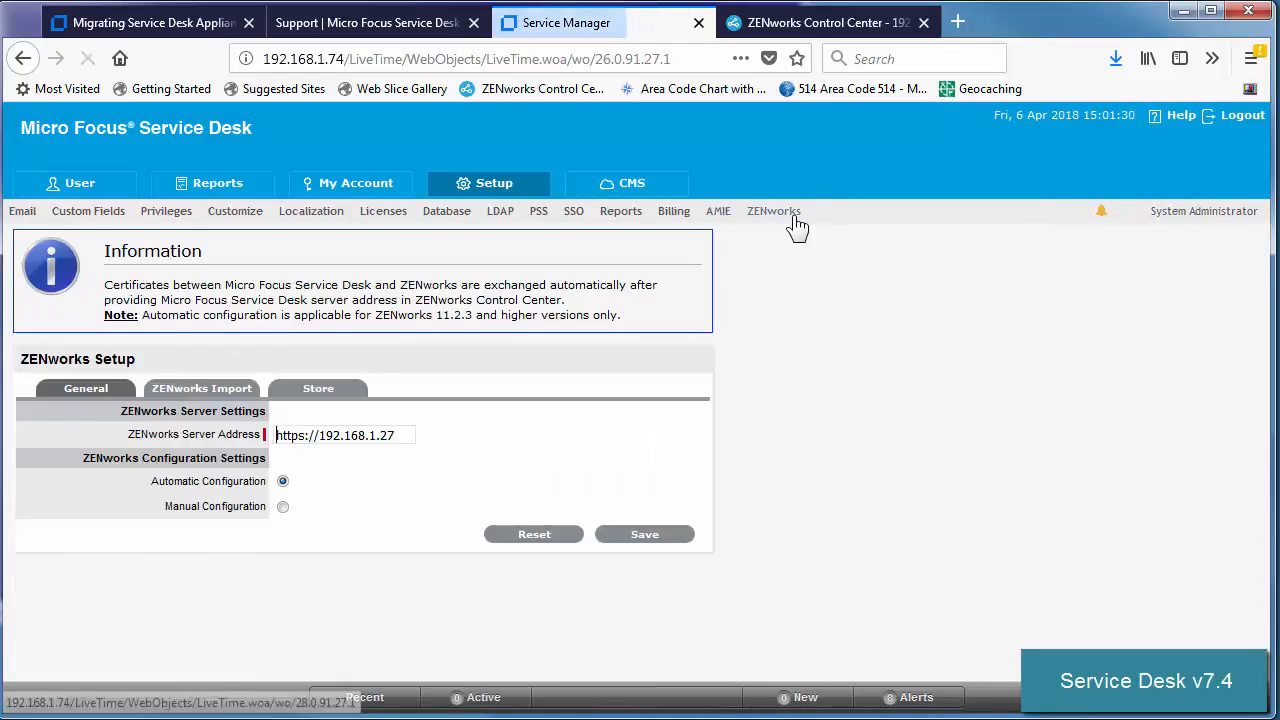
left_click(330, 390)
left_click(424, 407)
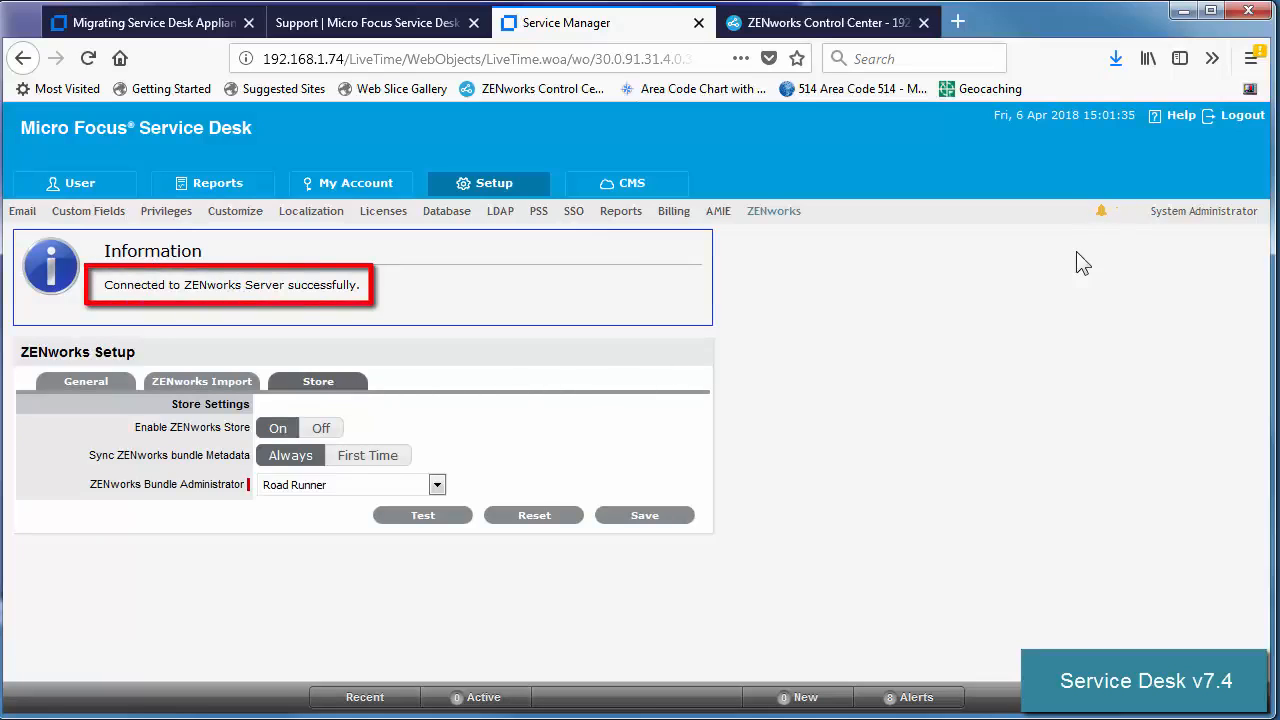
left_click(1230, 118)
Log in as another saved user, view the published Store items, then log out.
left_click(731, 487)
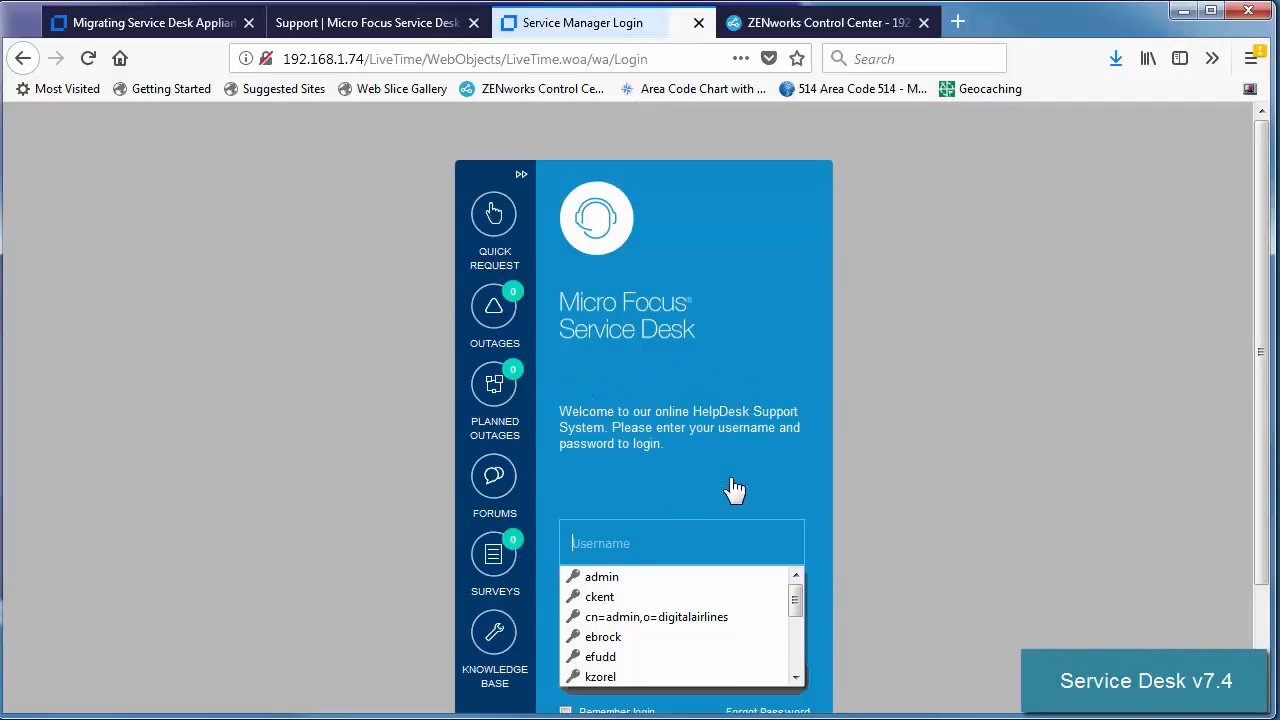
left_click(626, 596)
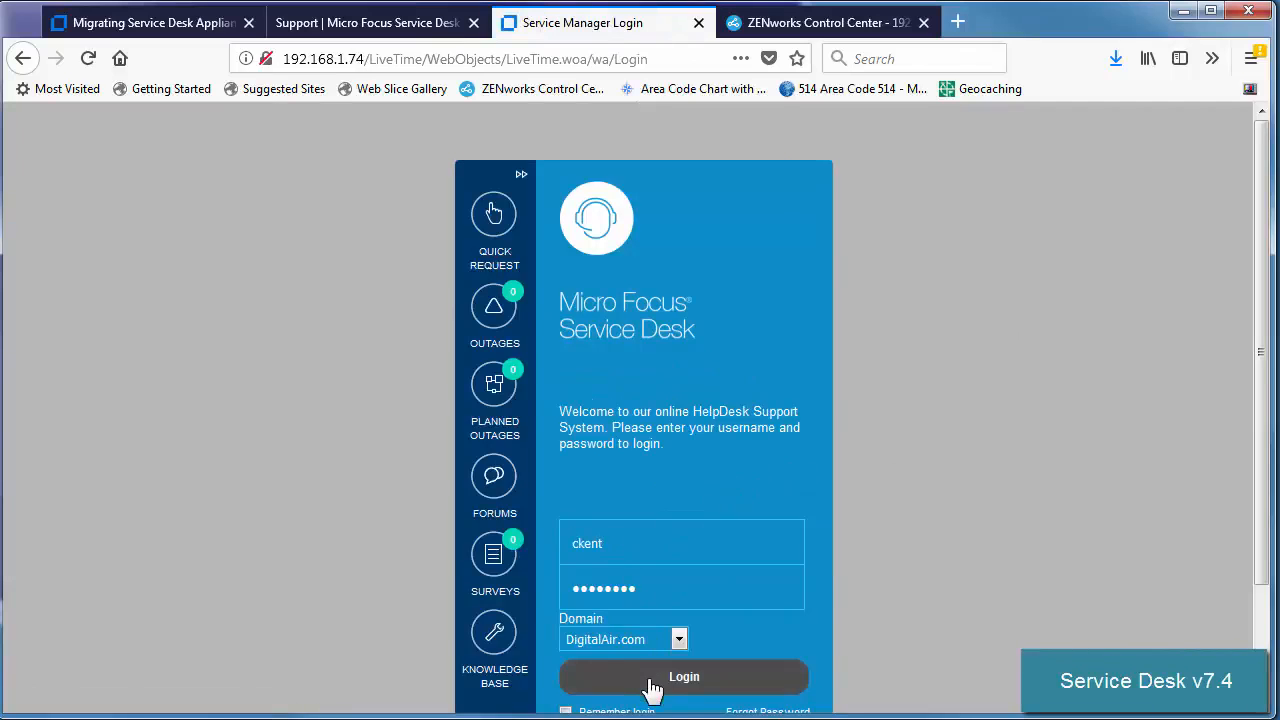
left_click(655, 686)
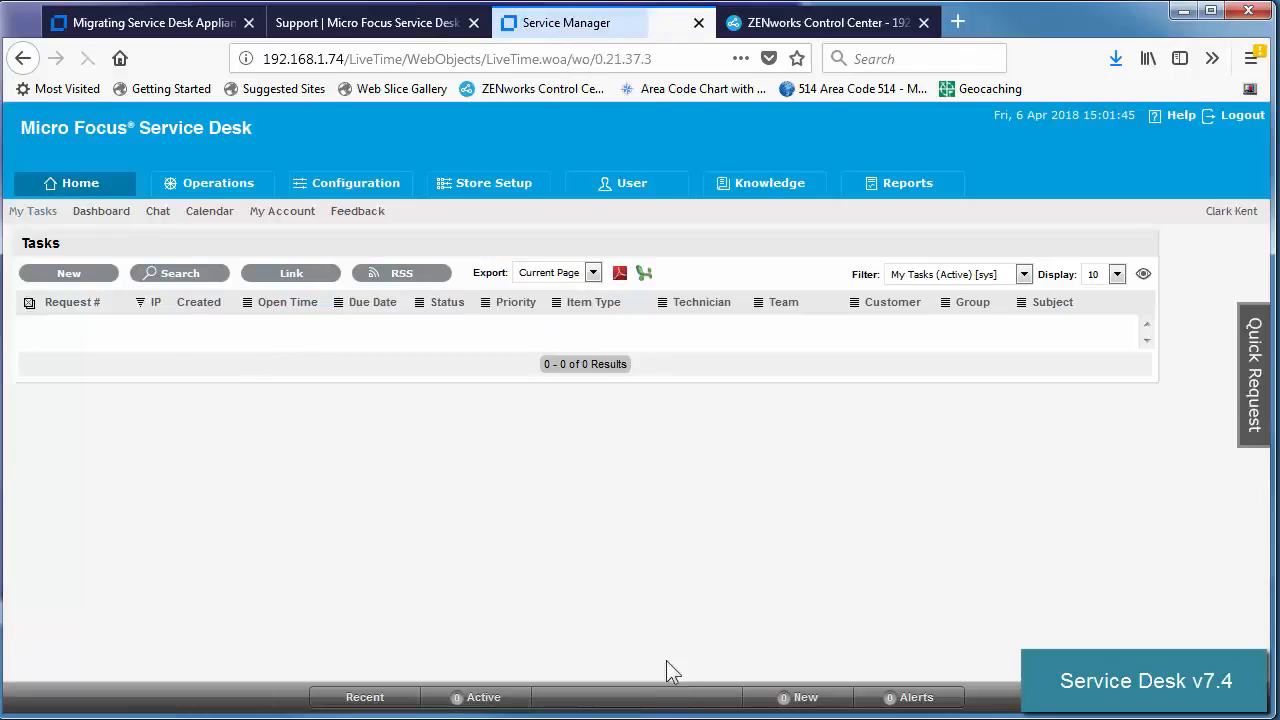
left_click(478, 190)
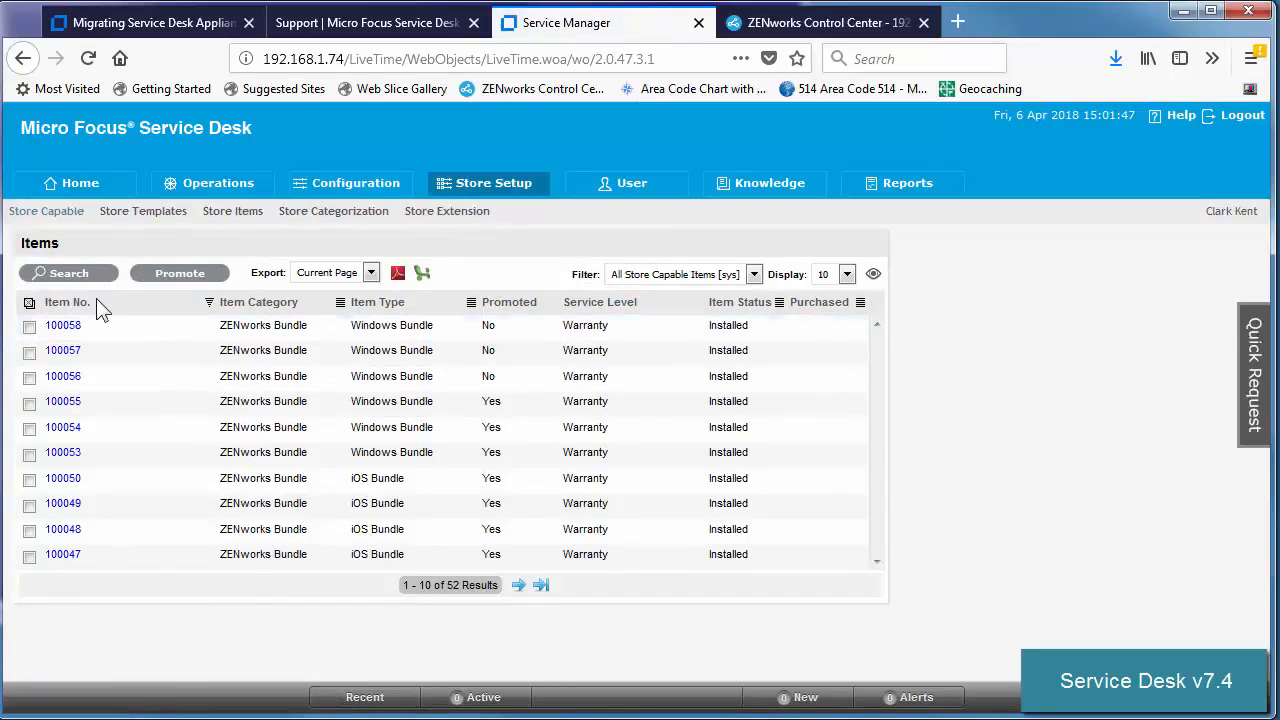
left_click(233, 214)
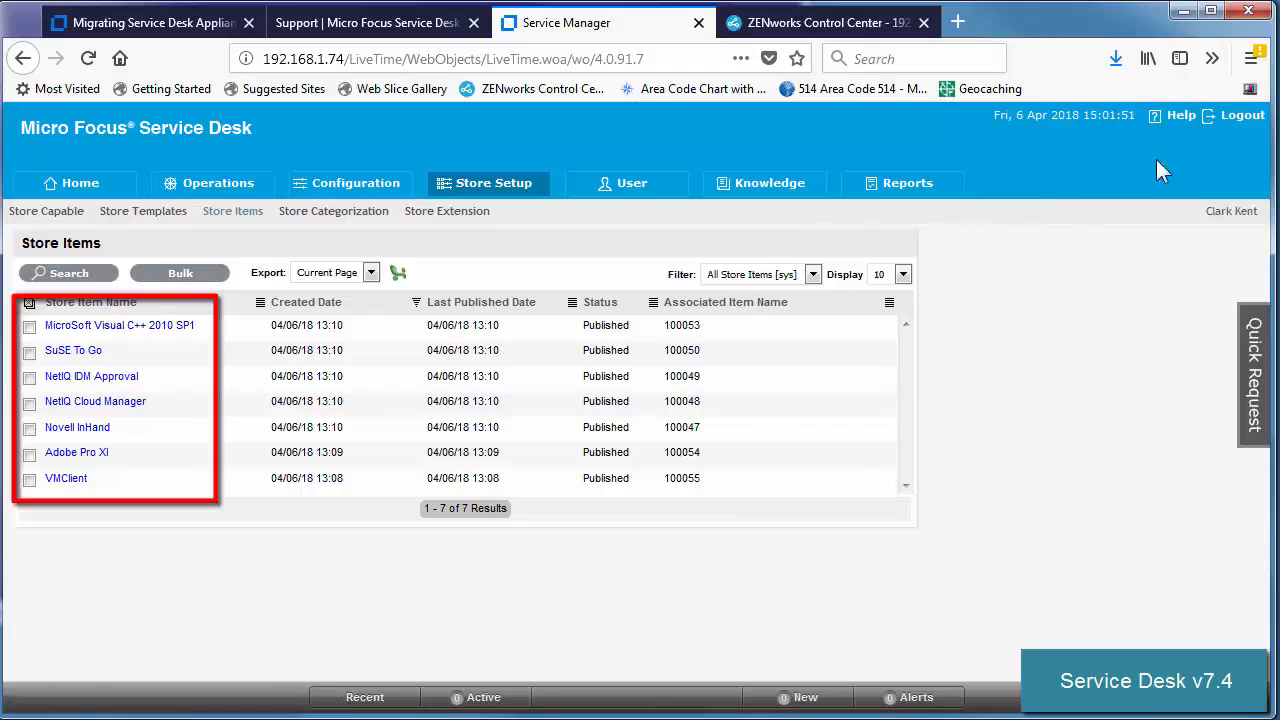
left_click(1243, 115)
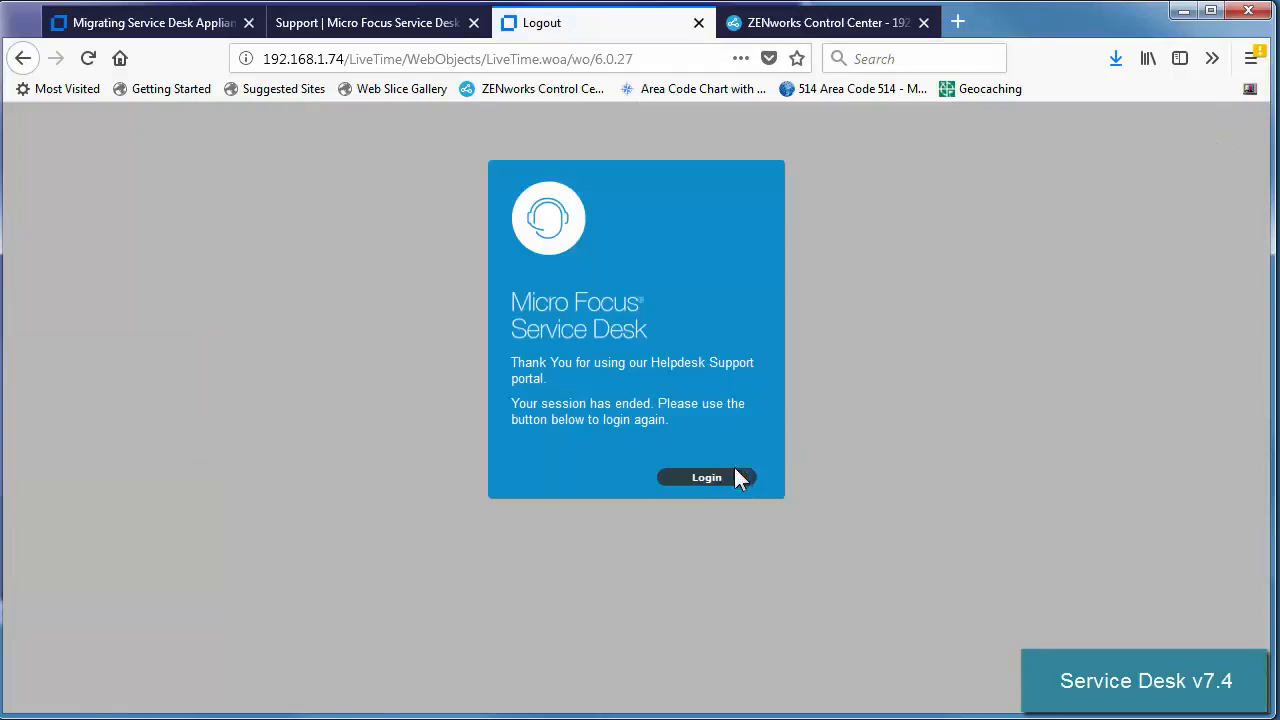
Sign in to the customer portal as an end user and browse the Store's seven items.
left_click(706, 477)
left_click(666, 548)
left_click(623, 634)
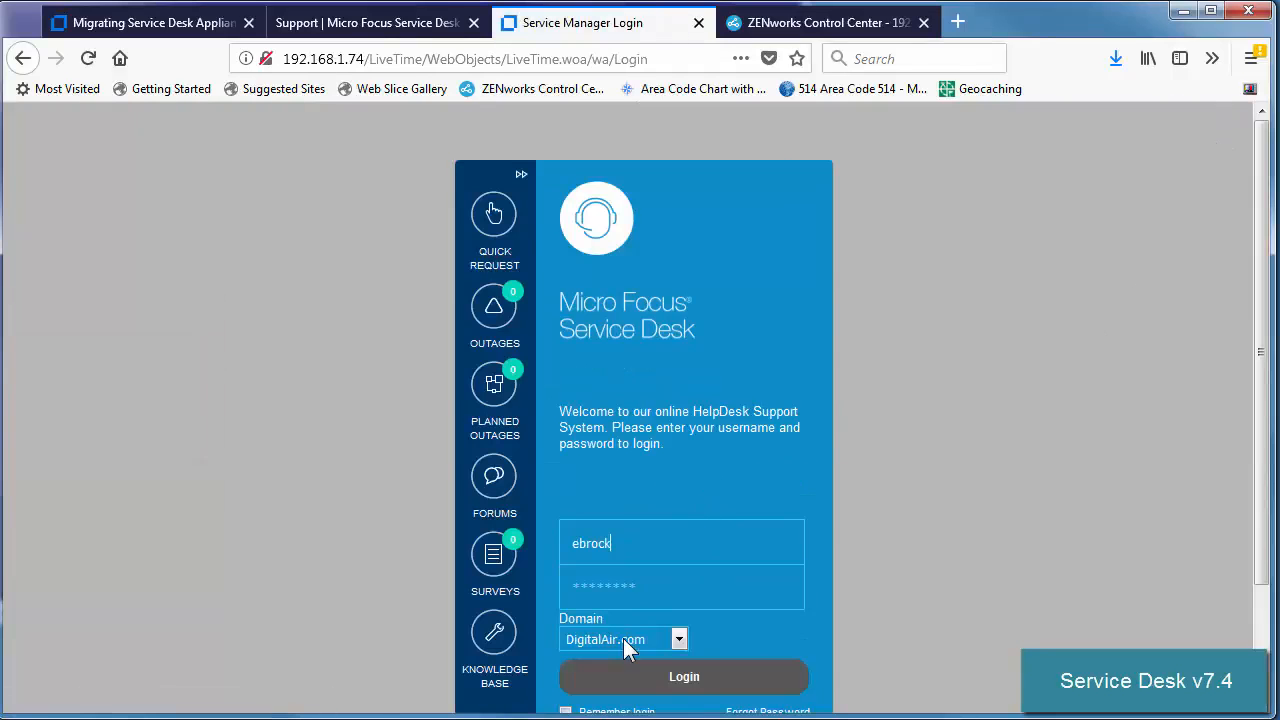
left_click(638, 682)
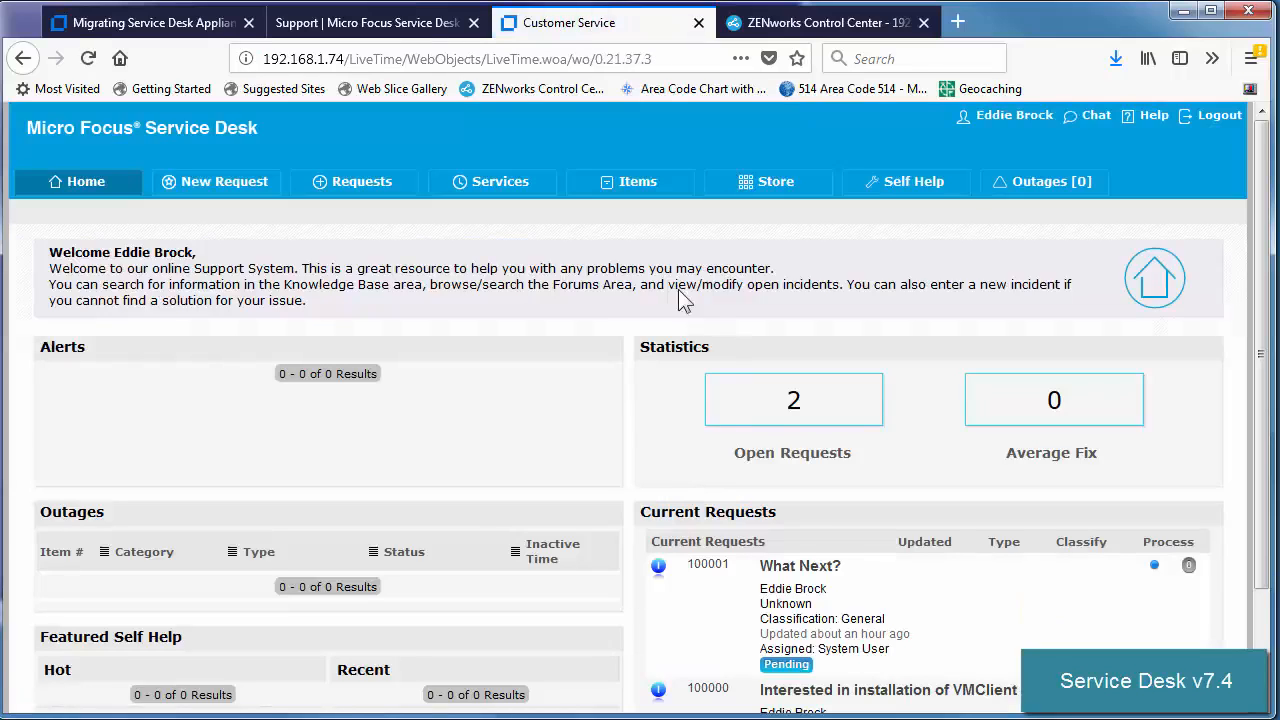
left_click(766, 190)
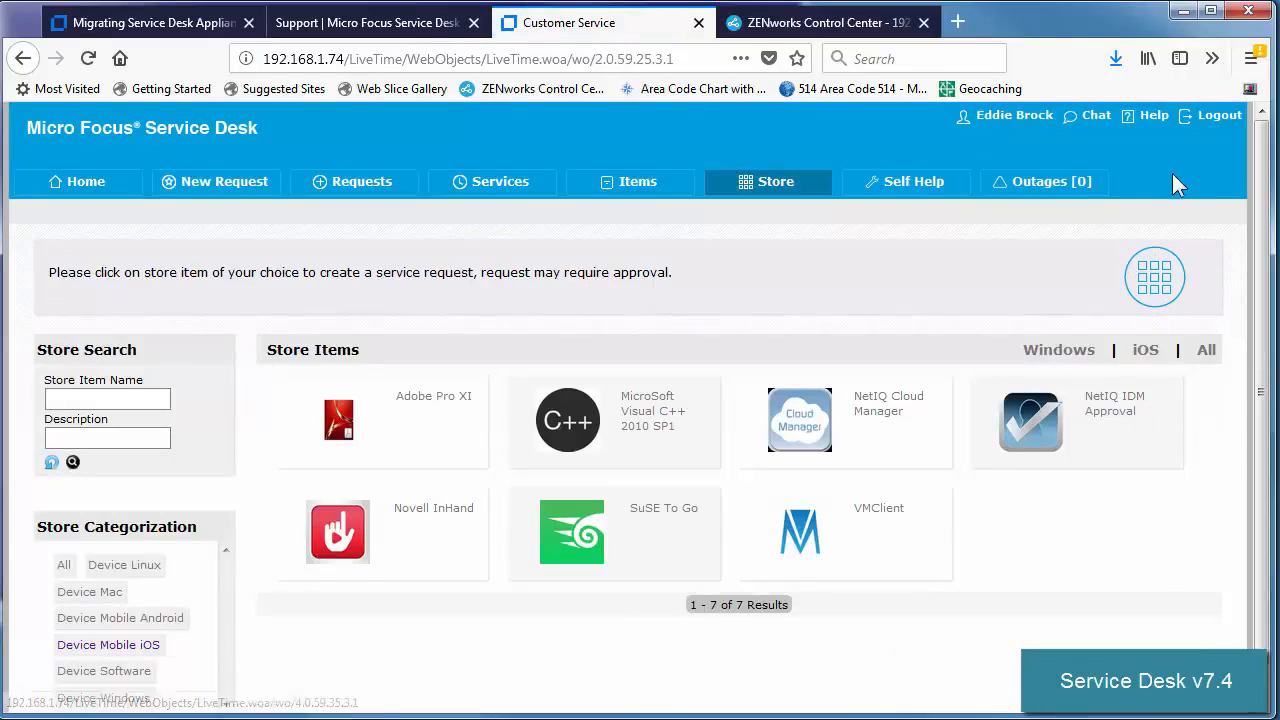
left_click(800, 26)
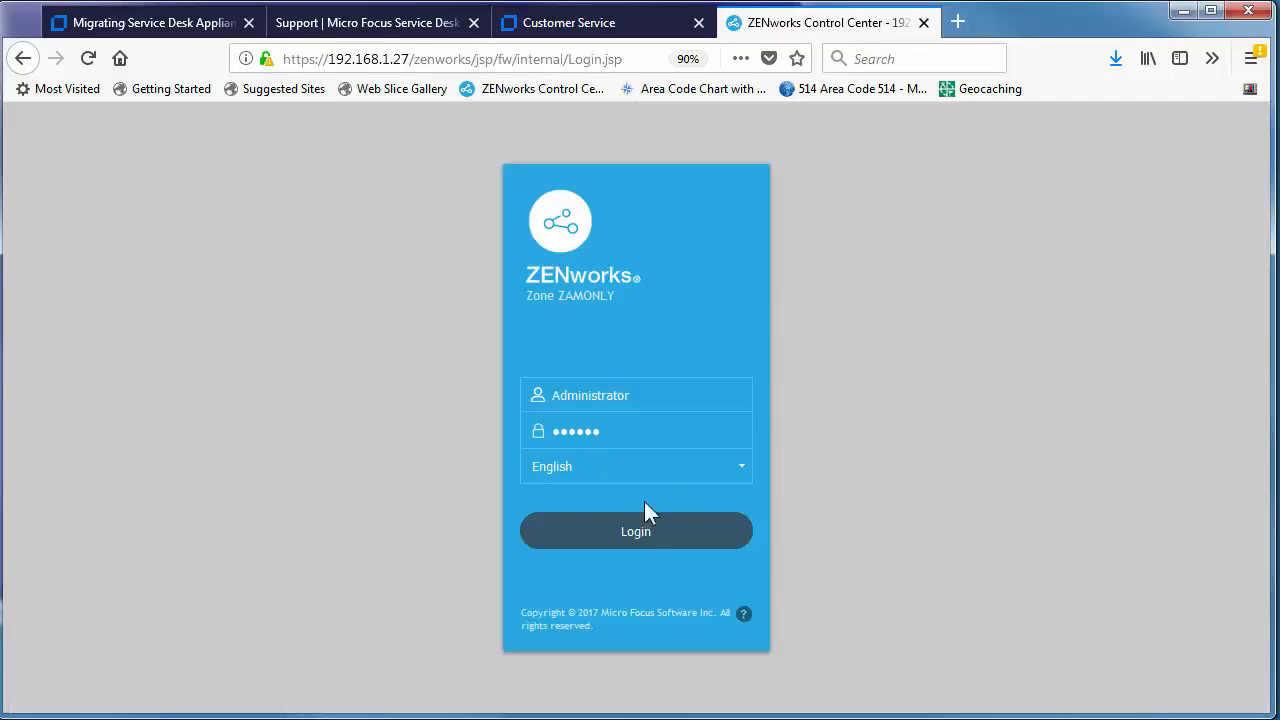
Log in to the ZENworks zone, dismiss the licence notice, and check the home dashboard.
left_click(628, 536)
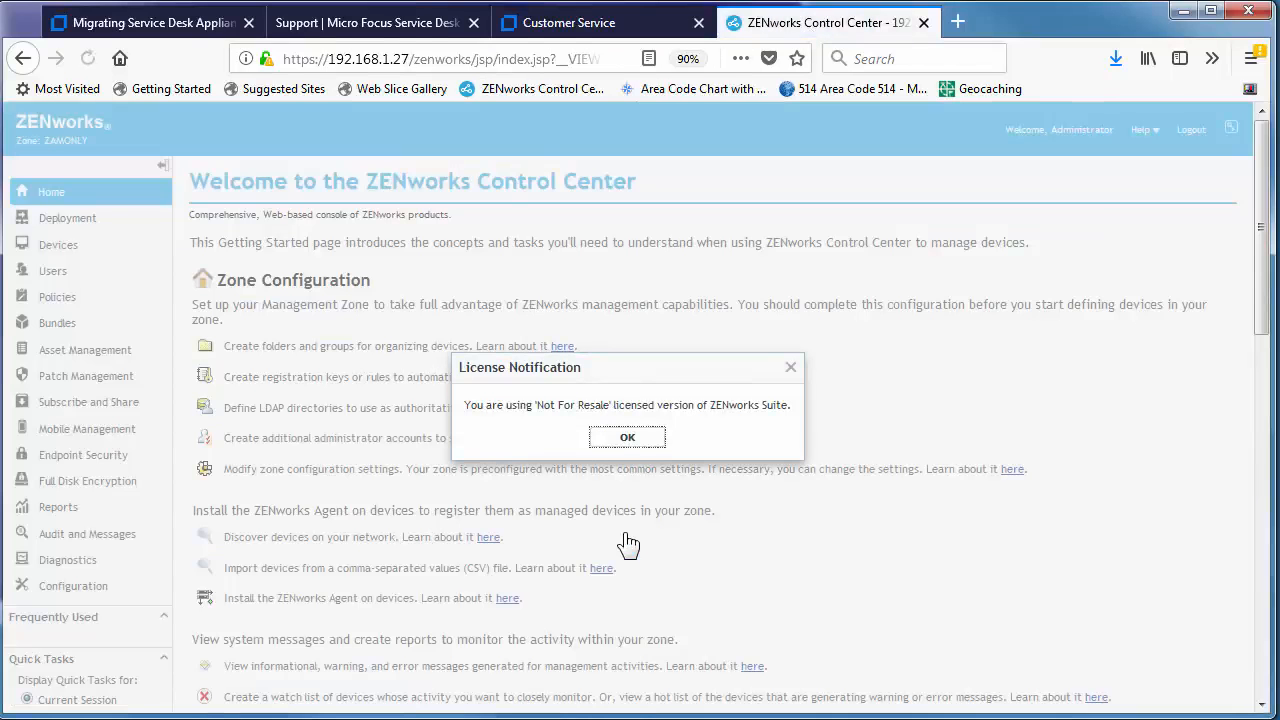
left_click(627, 440)
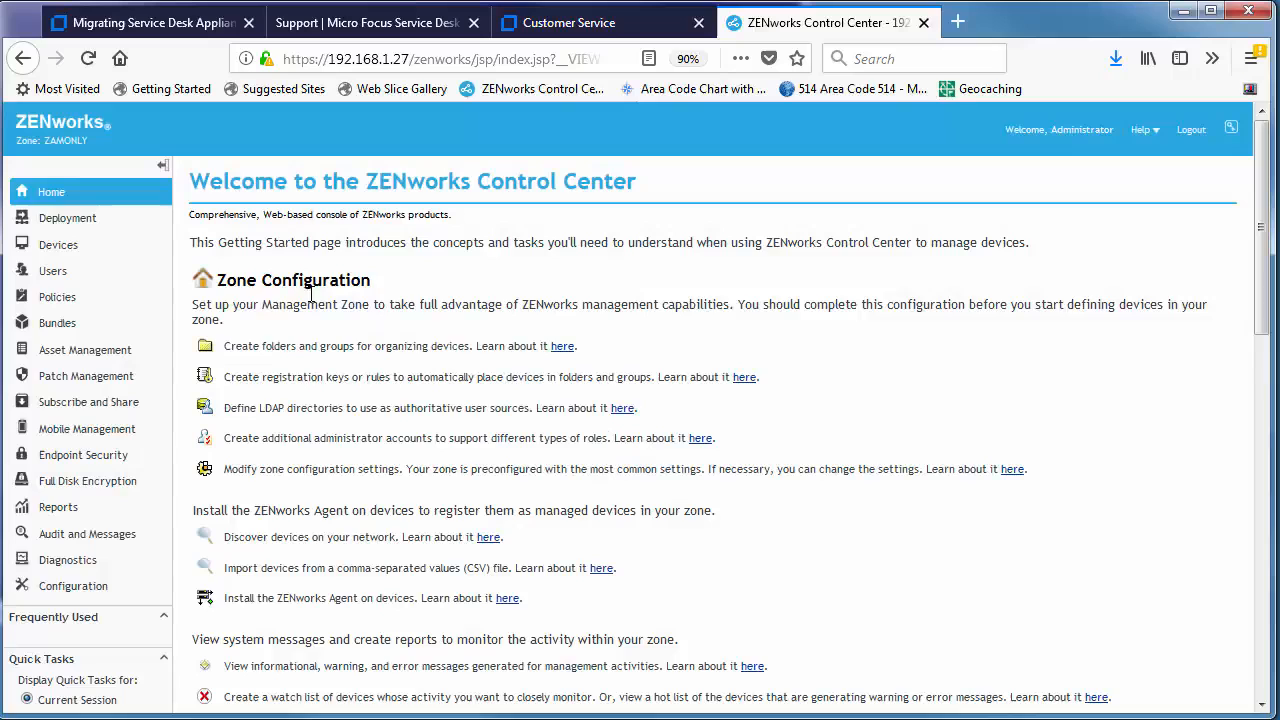
left_click(52, 192)
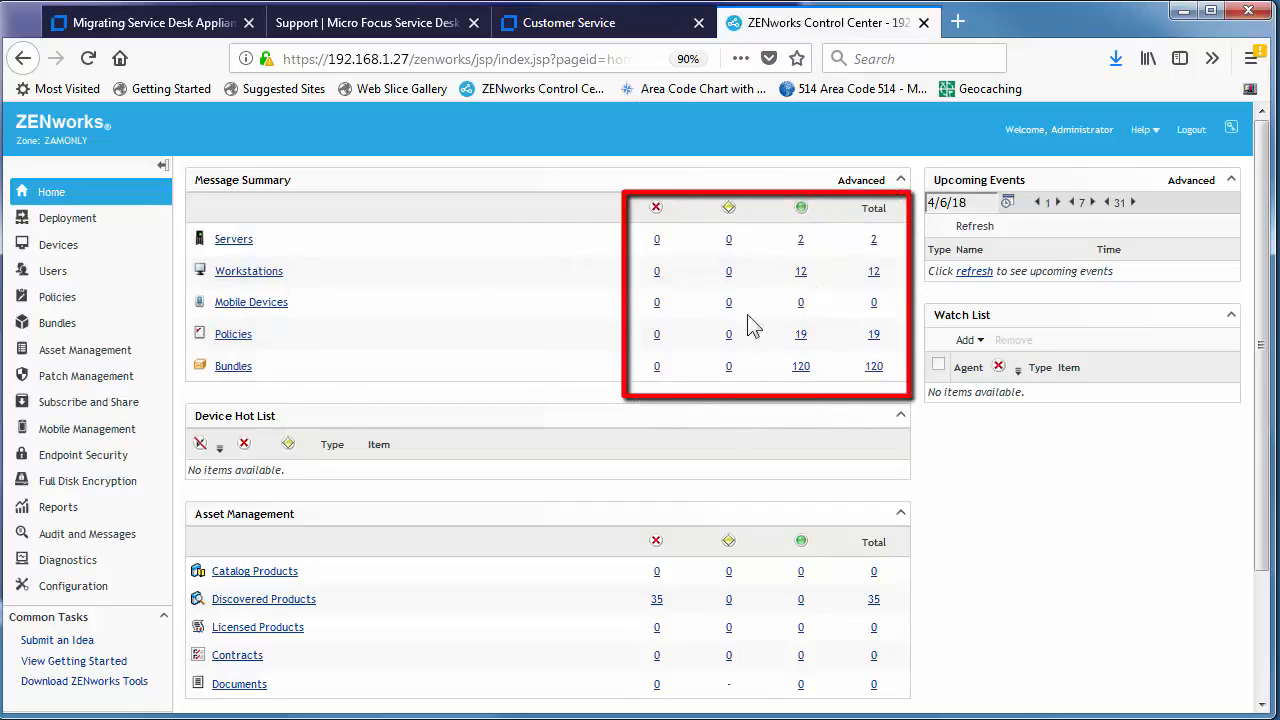
left_click(580, 24)
left_click(190, 30)
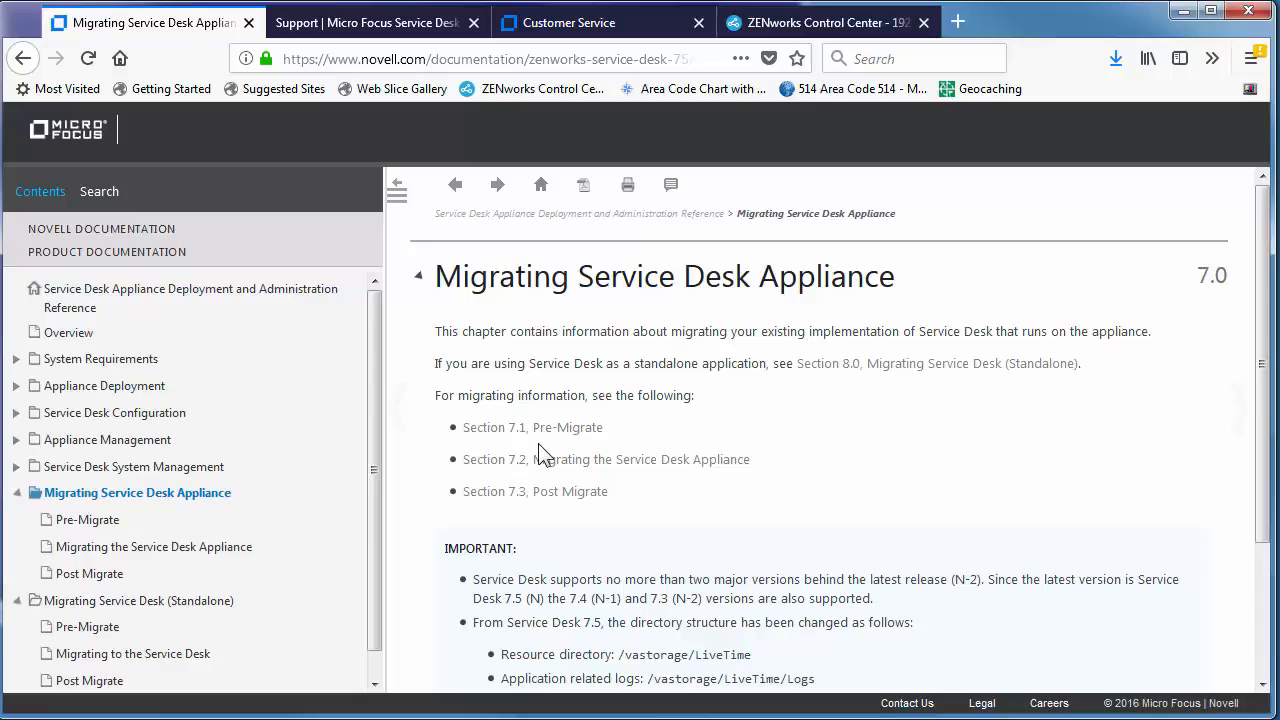
Highlight the (N-2) supported versions note and the /vastorage/LiveTime directory path.
scroll(541, 455, "down", 2)
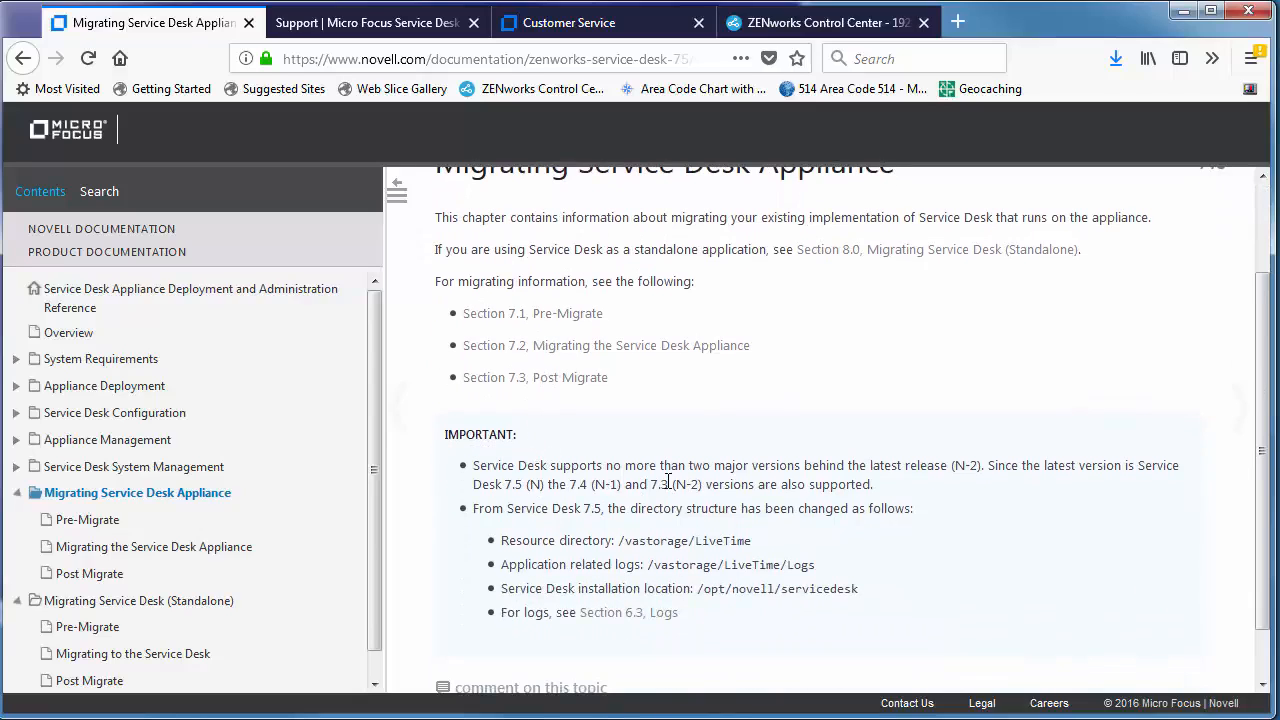
left_click_drag(668, 480, 780, 486)
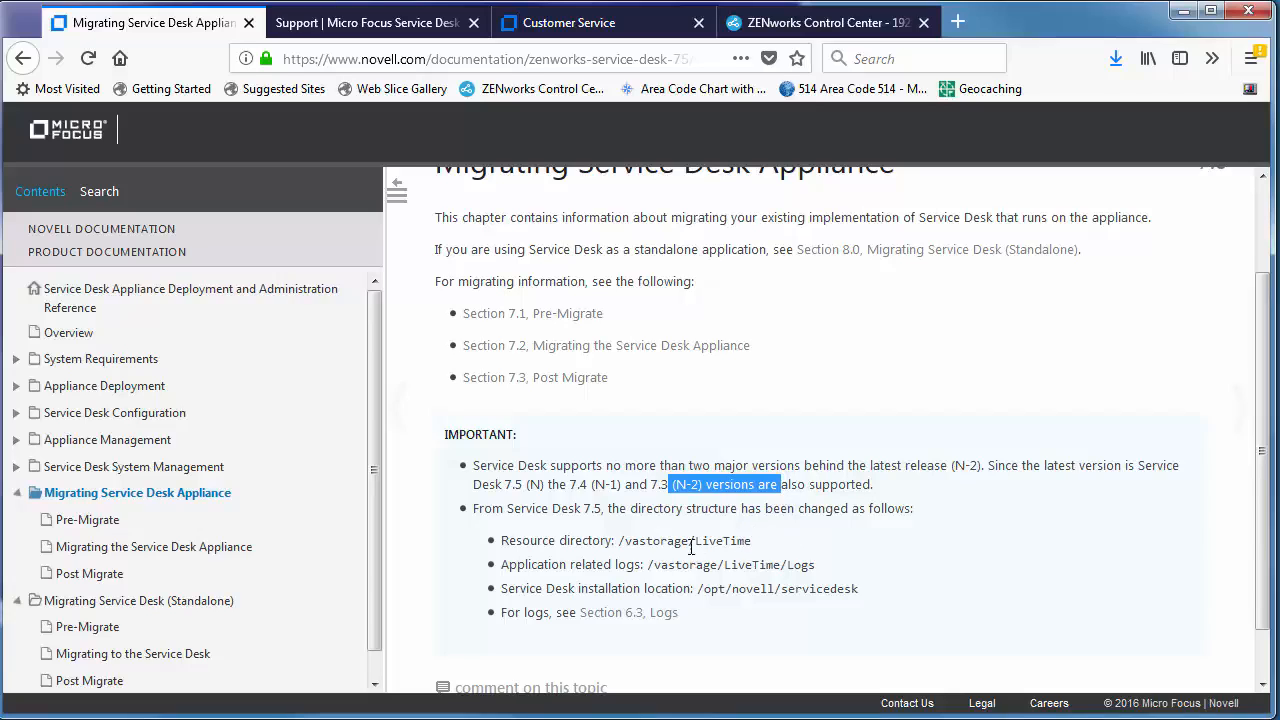
left_click_drag(620, 541, 738, 541)
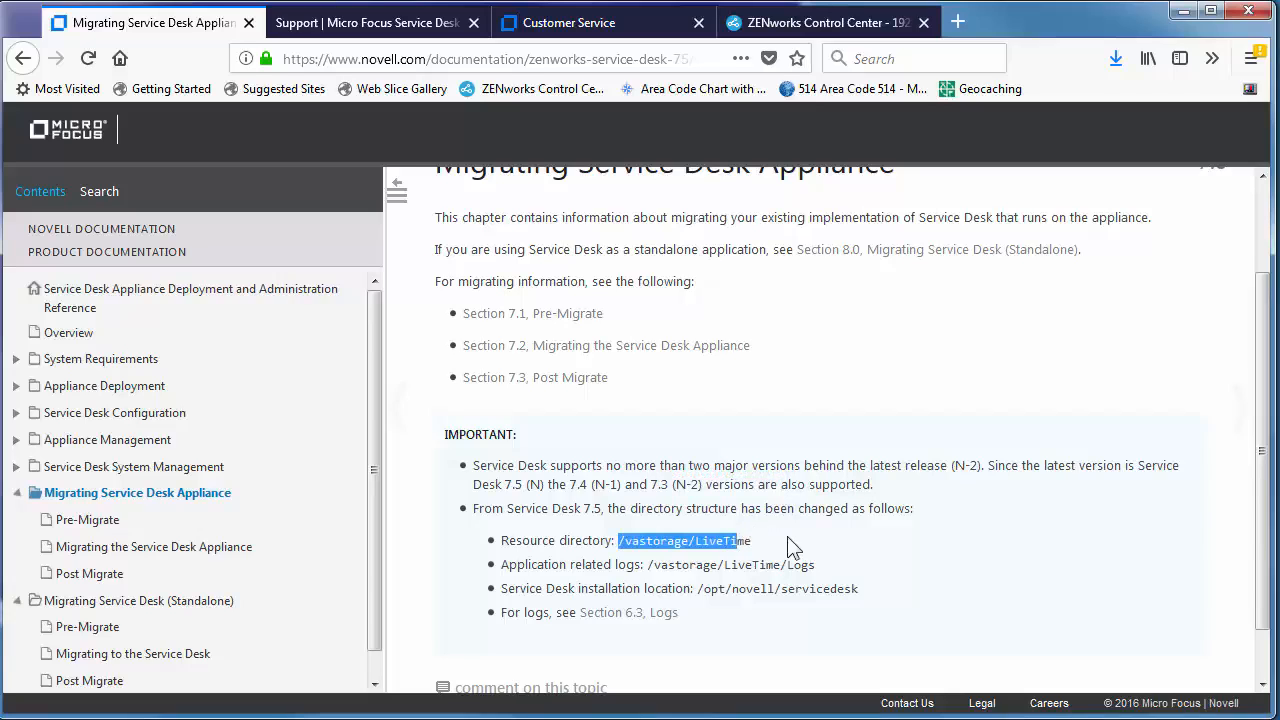
Open the Service Desk v7.x Cookbook article, document 7021281, at its Resolution reminders.
scroll(788, 548, "down", 1)
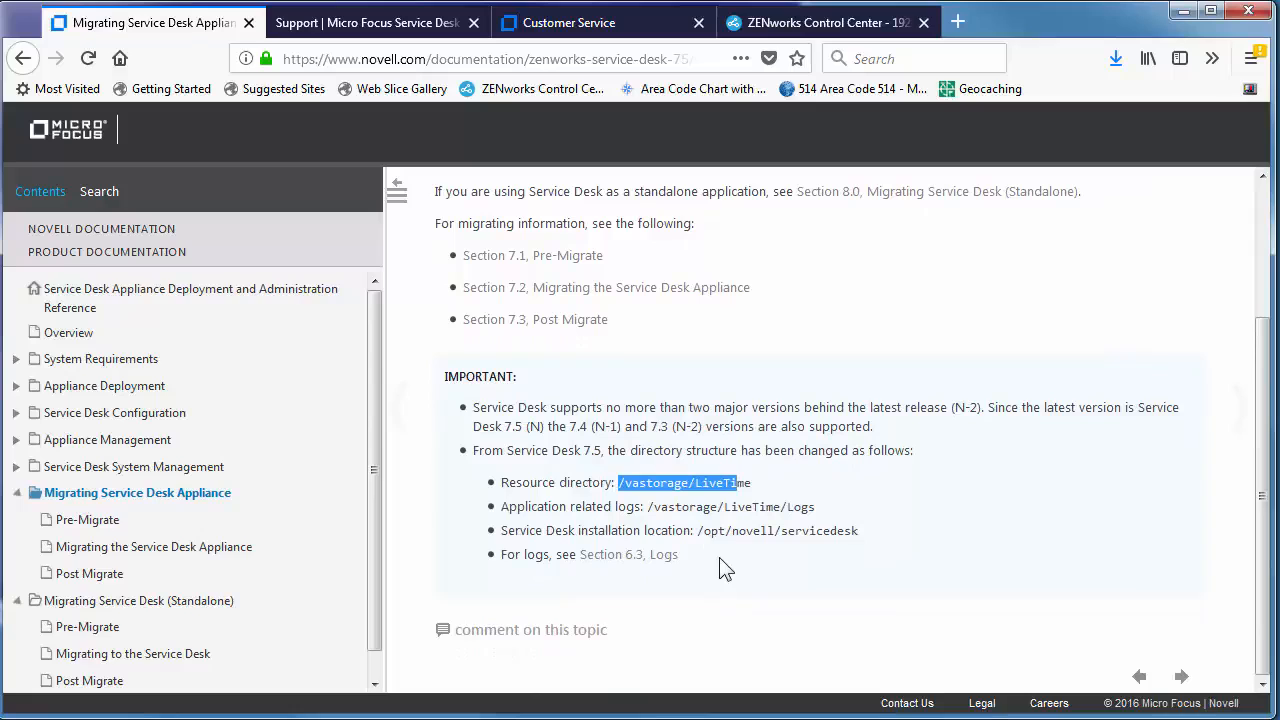
left_click(385, 24)
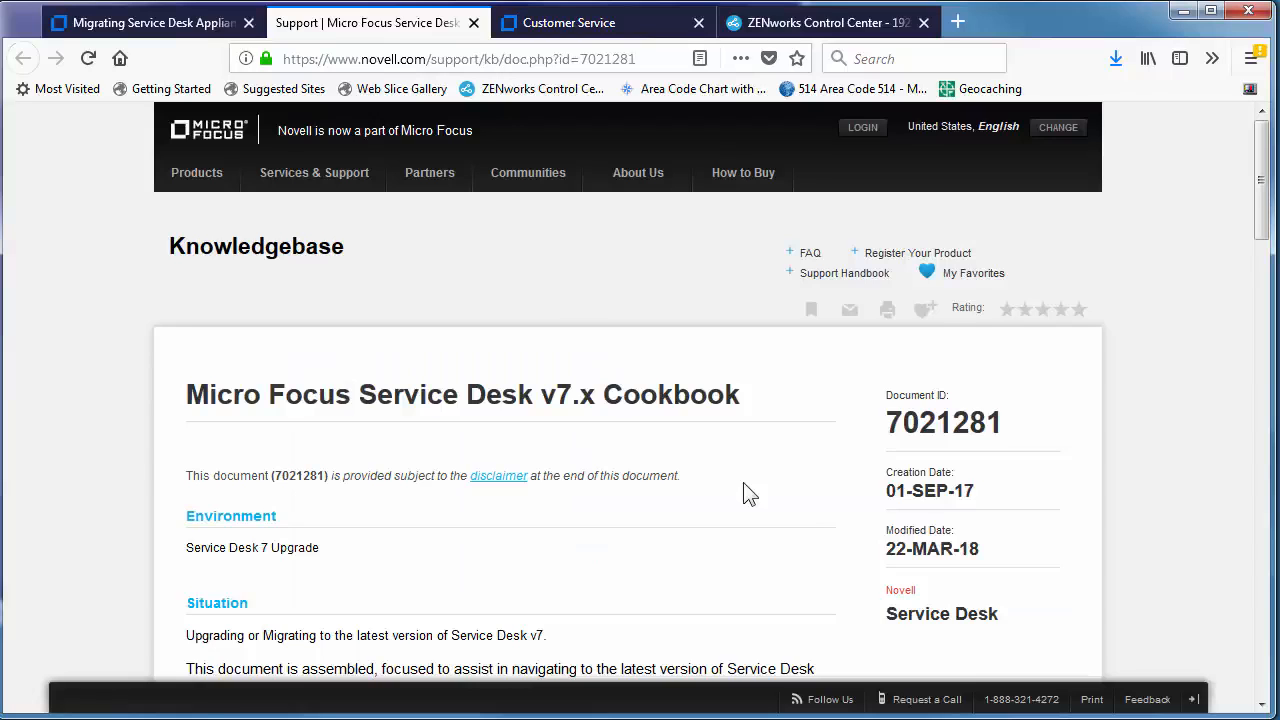
scroll(750, 493, "down", 6)
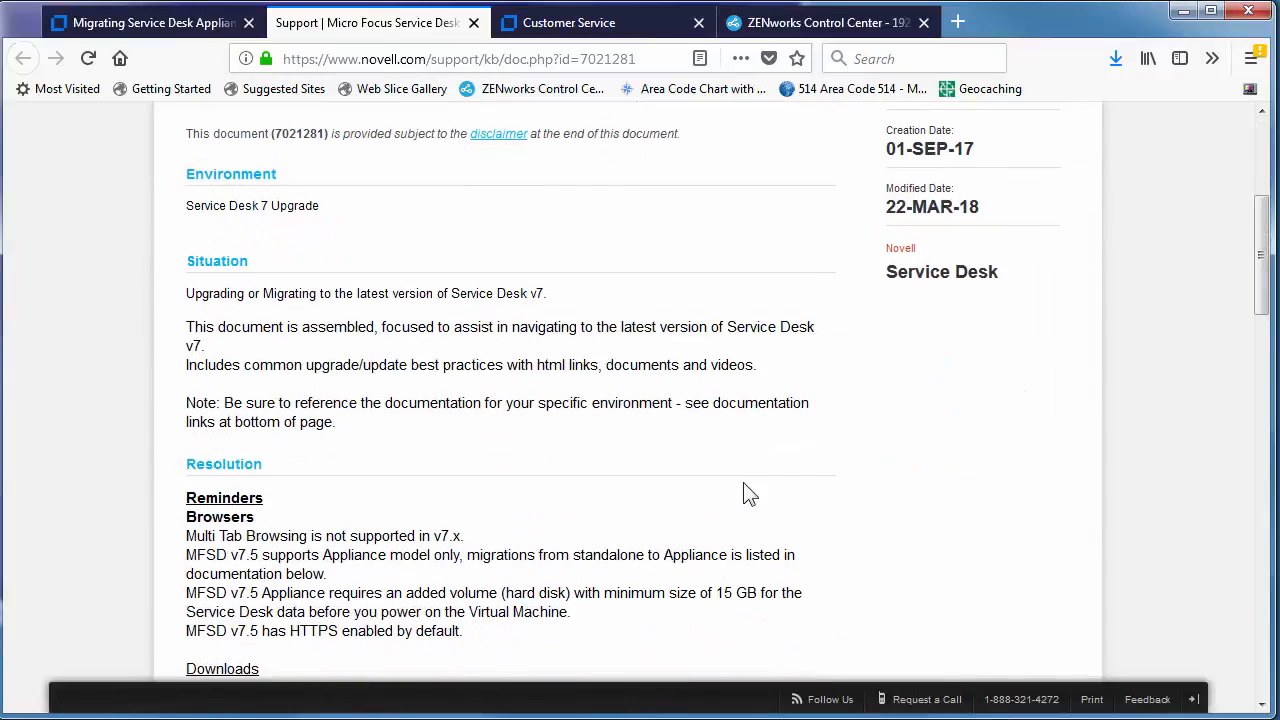
scroll(750, 493, "down", 2)
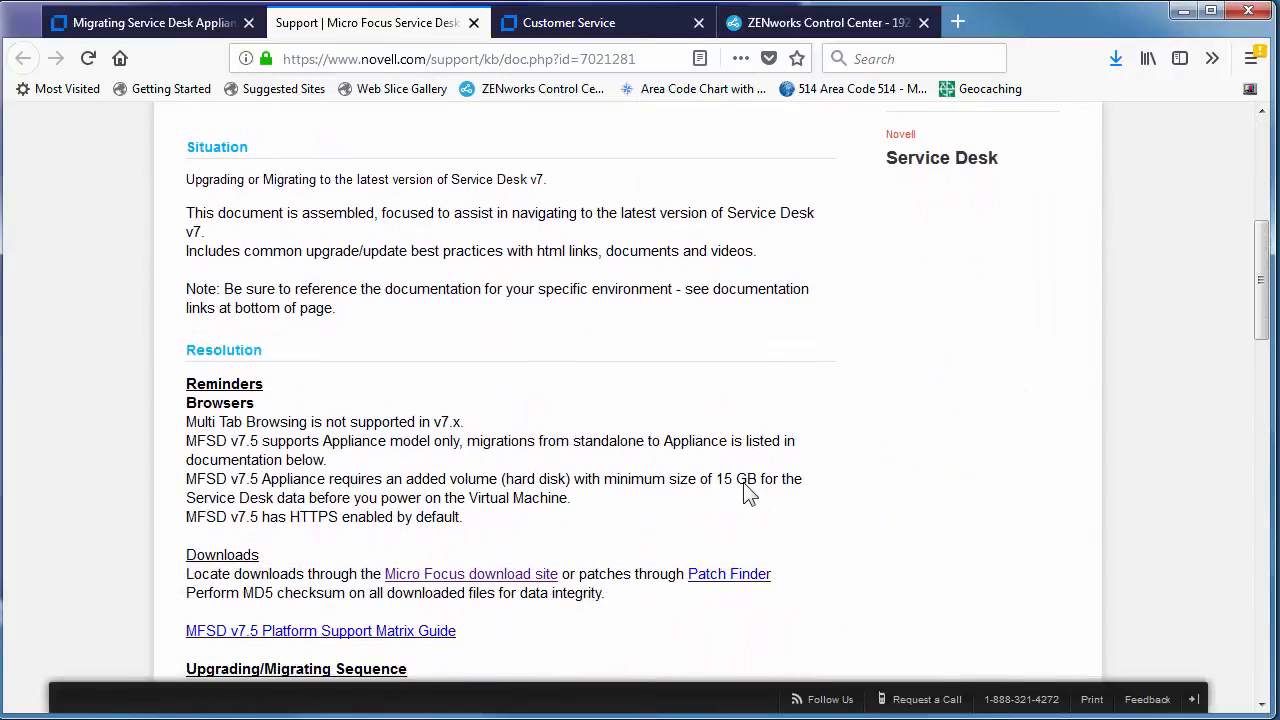
scroll(750, 493, "down", 2)
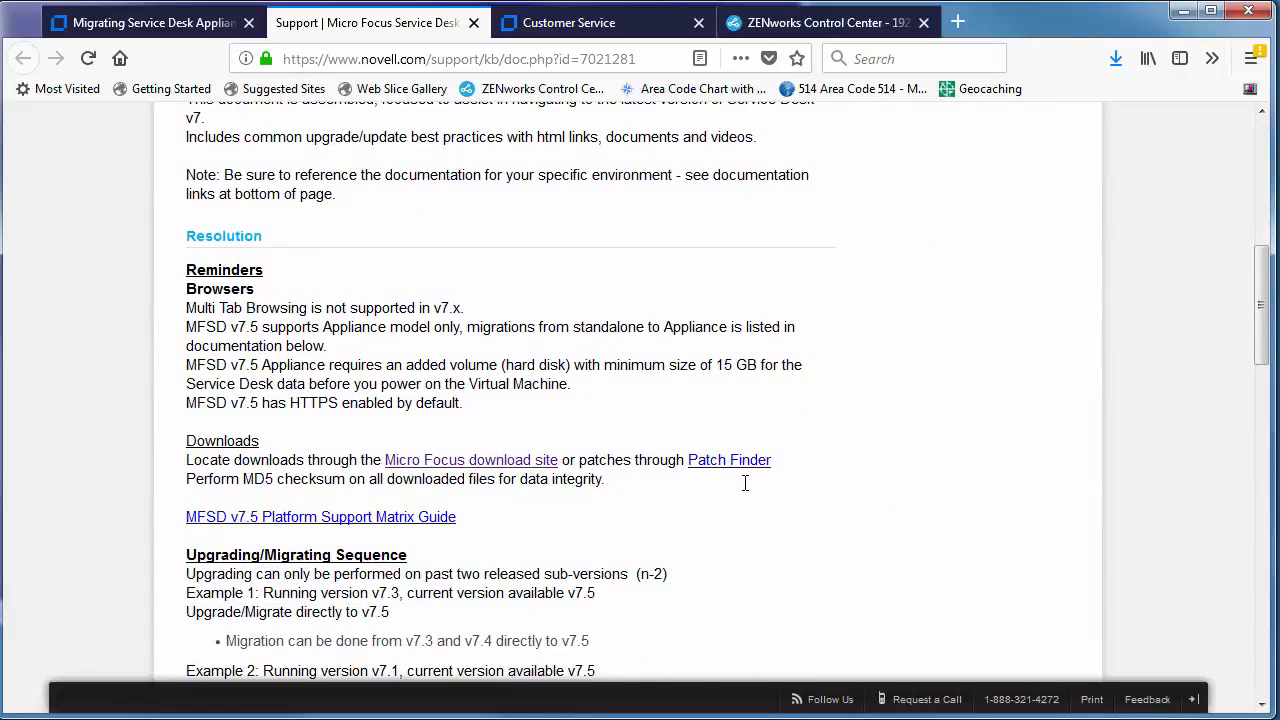
scroll(745, 483, "down", 2)
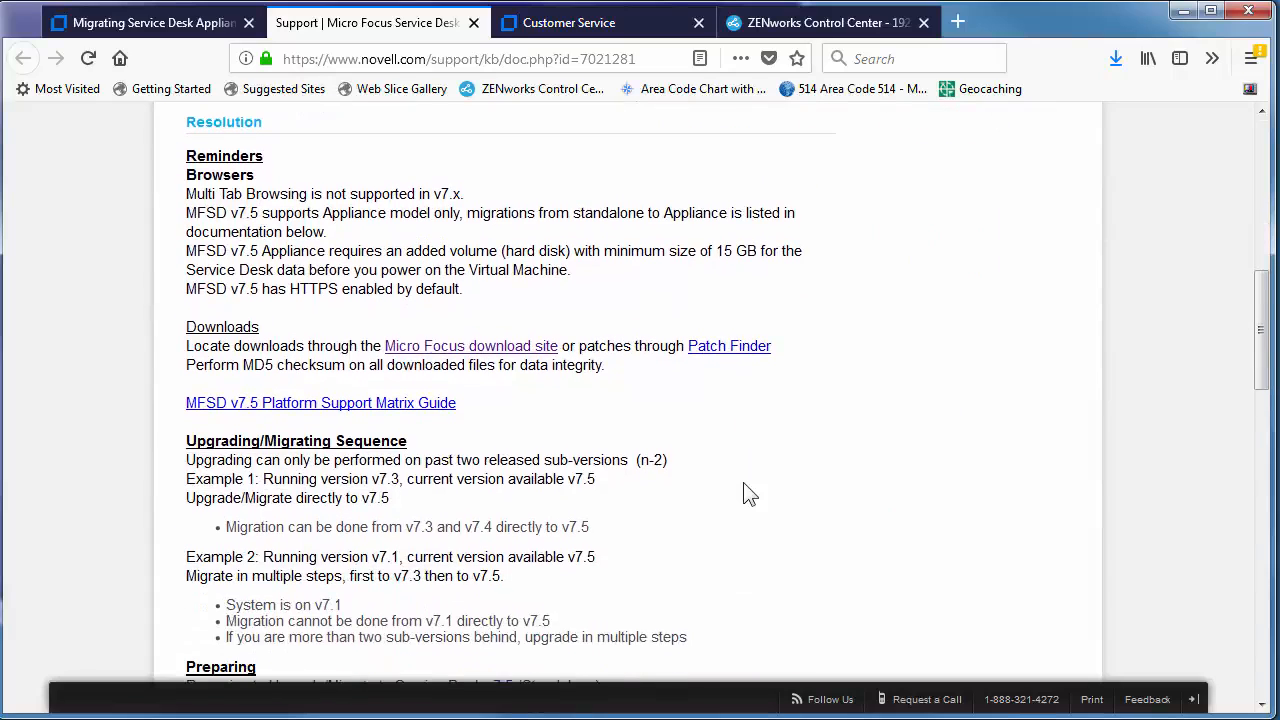
scroll(750, 493, "down", 2)
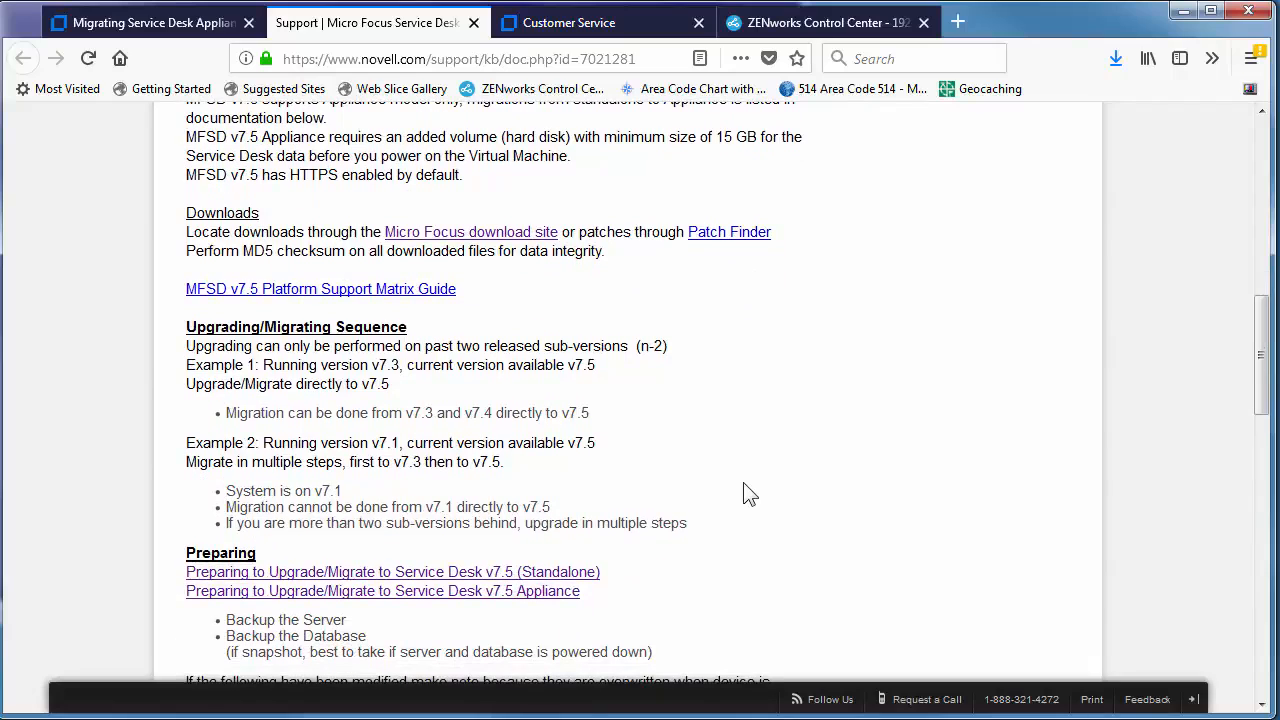
scroll(750, 493, "down", 2)
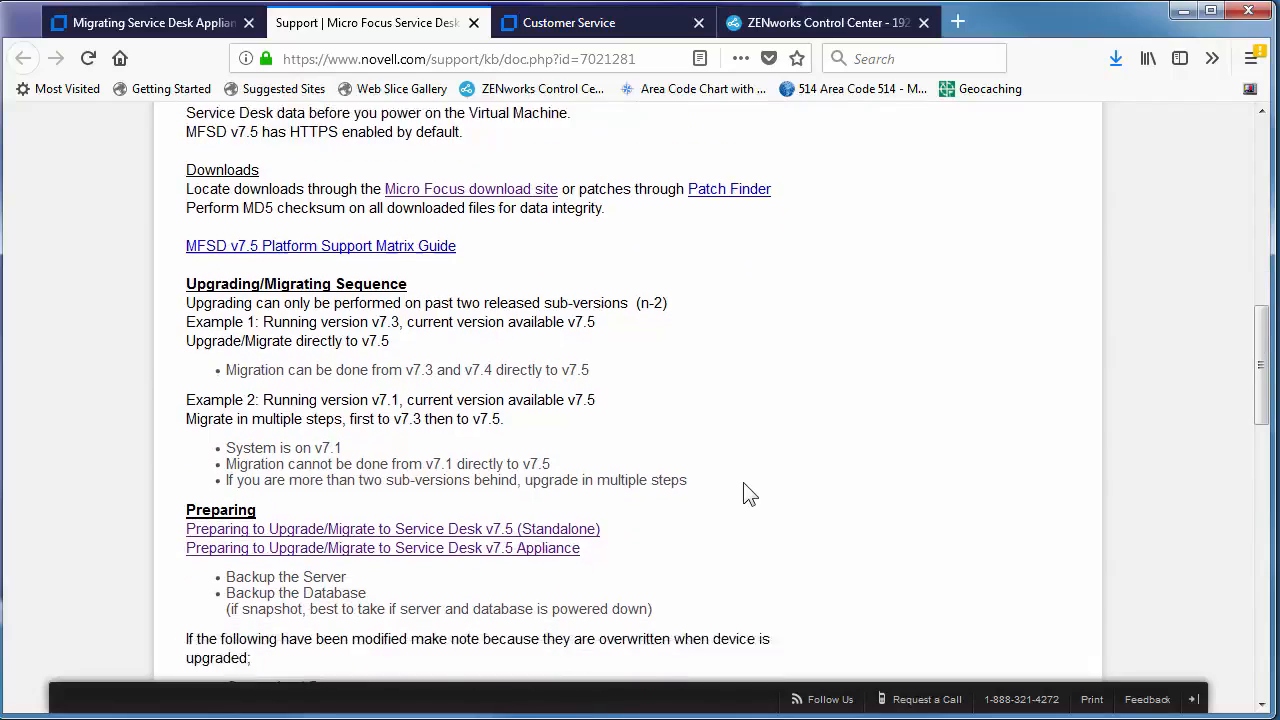
scroll(750, 493, "down", 2)
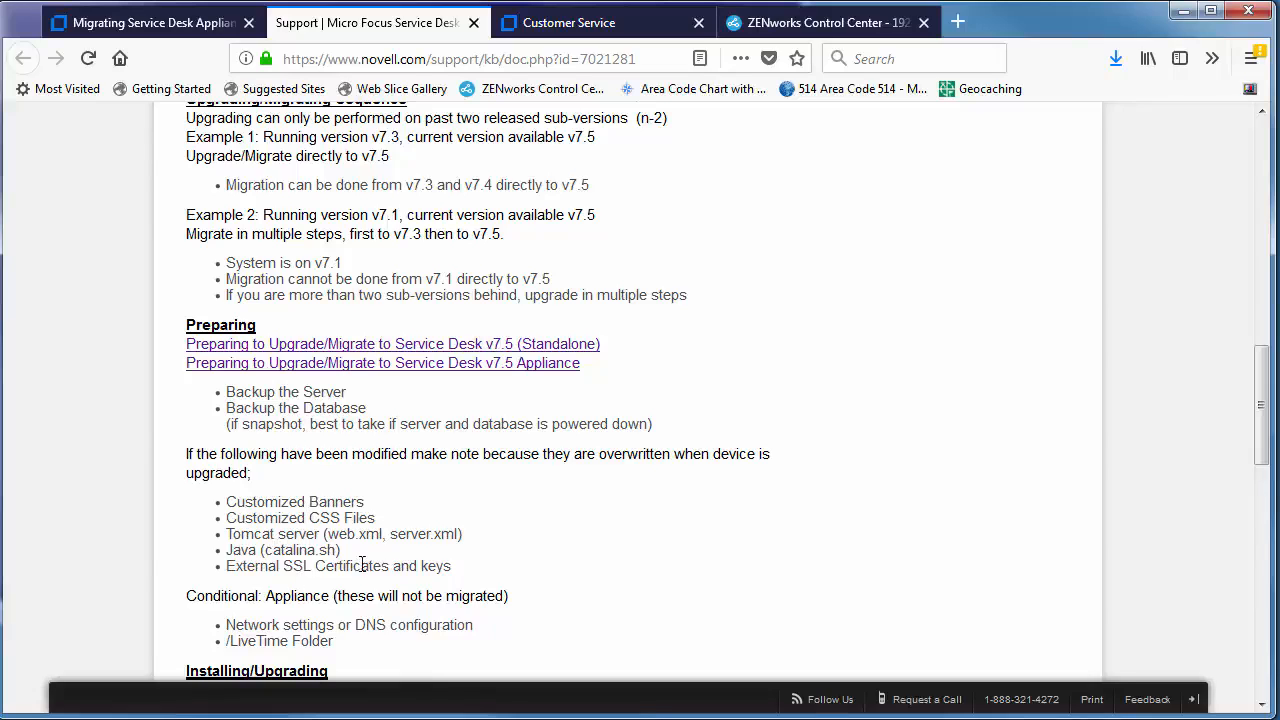
scroll(660, 502, "down", 2)
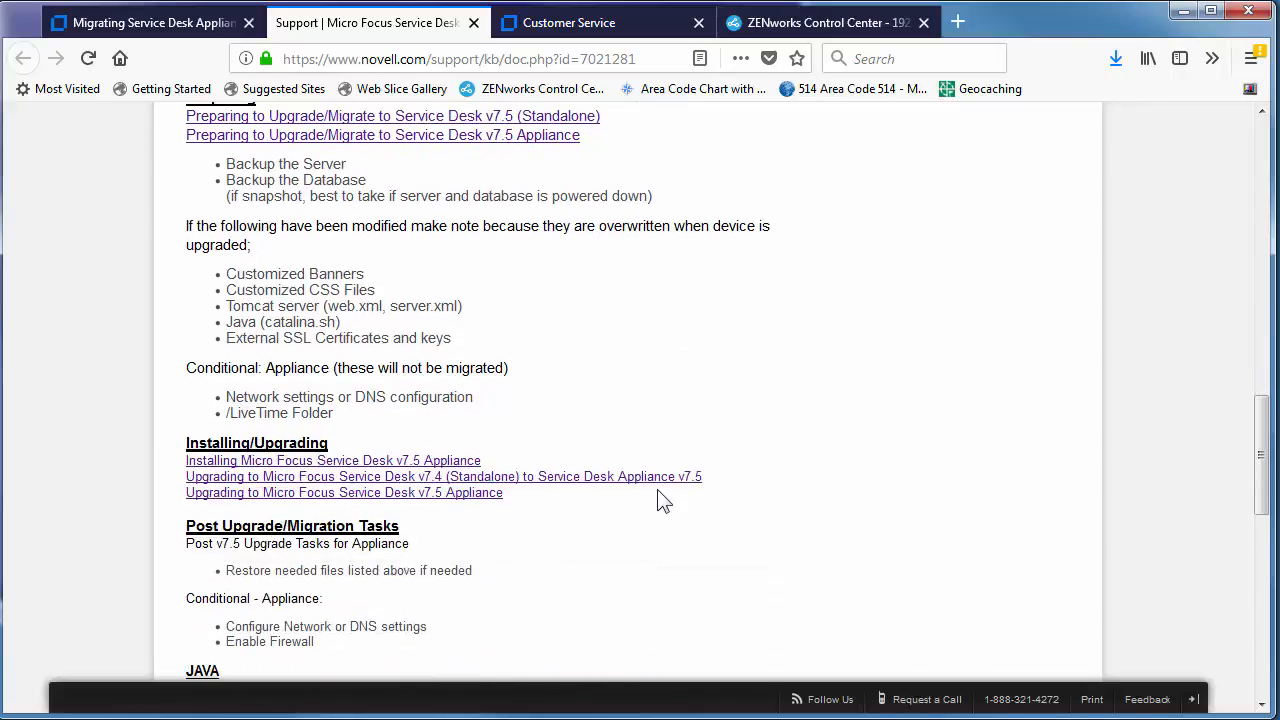
scroll(660, 502, "down", 1)
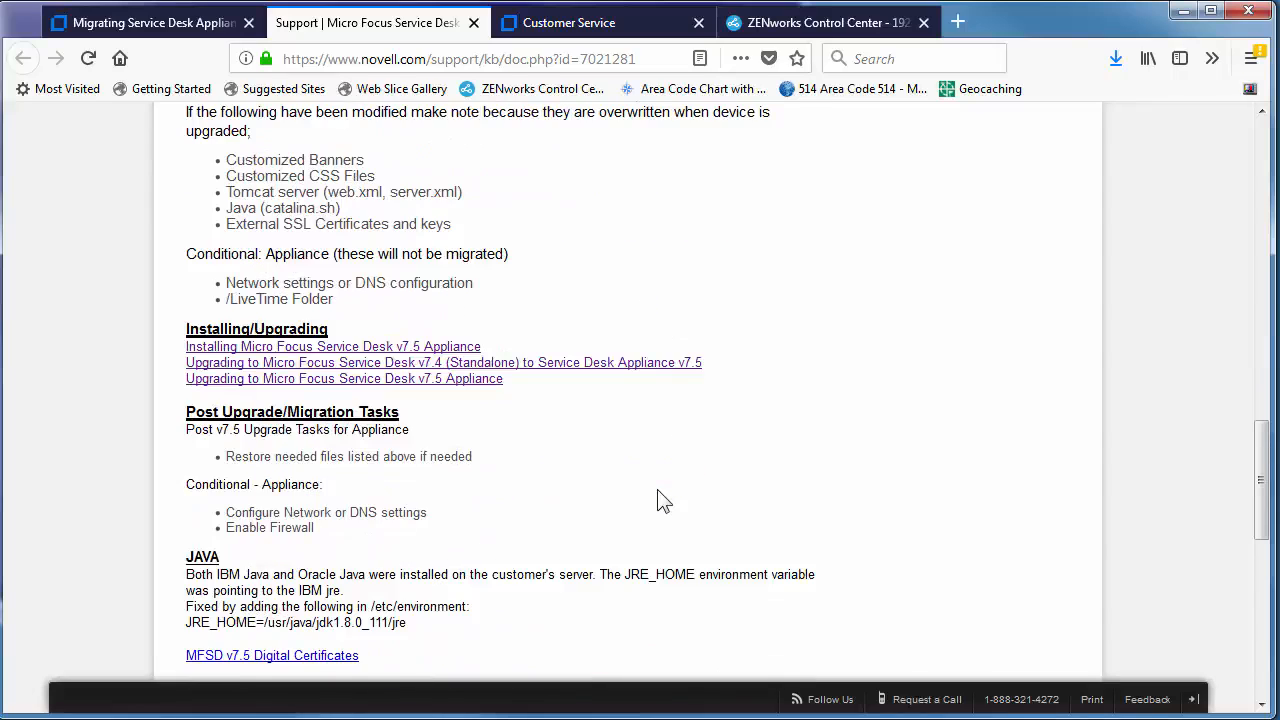
scroll(660, 502, "down", 2)
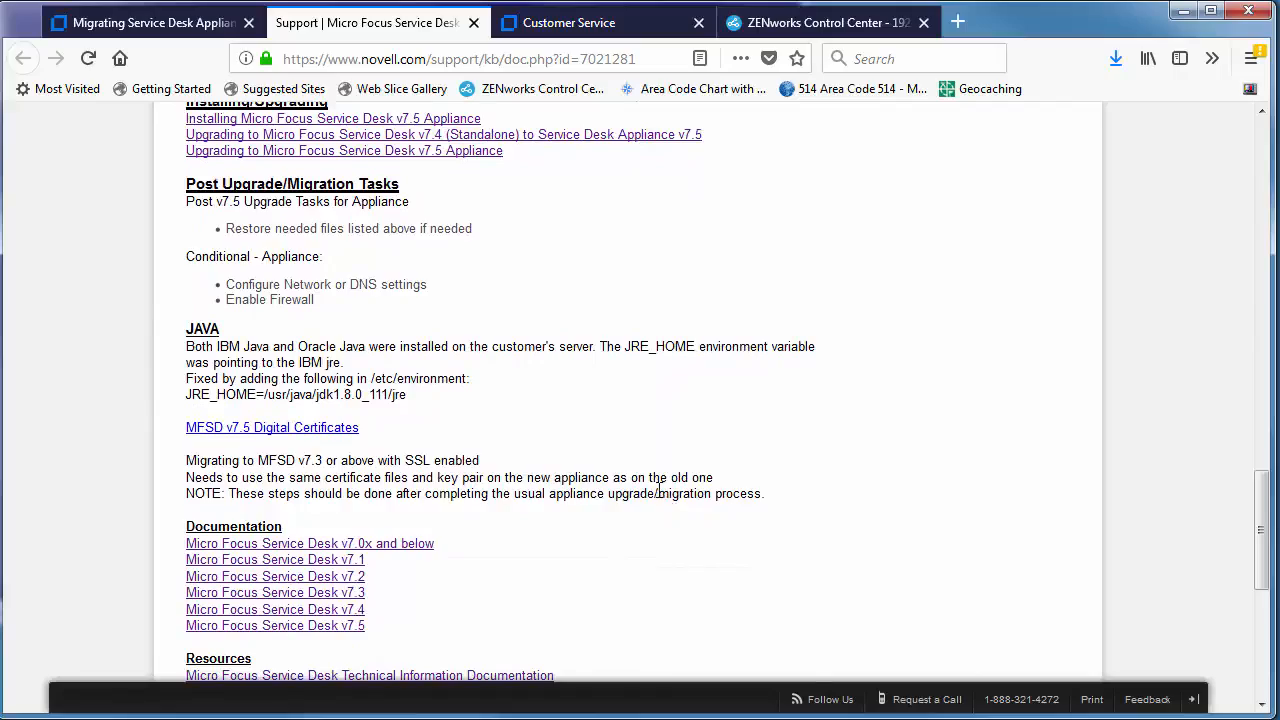
scroll(660, 490, "up", 14)
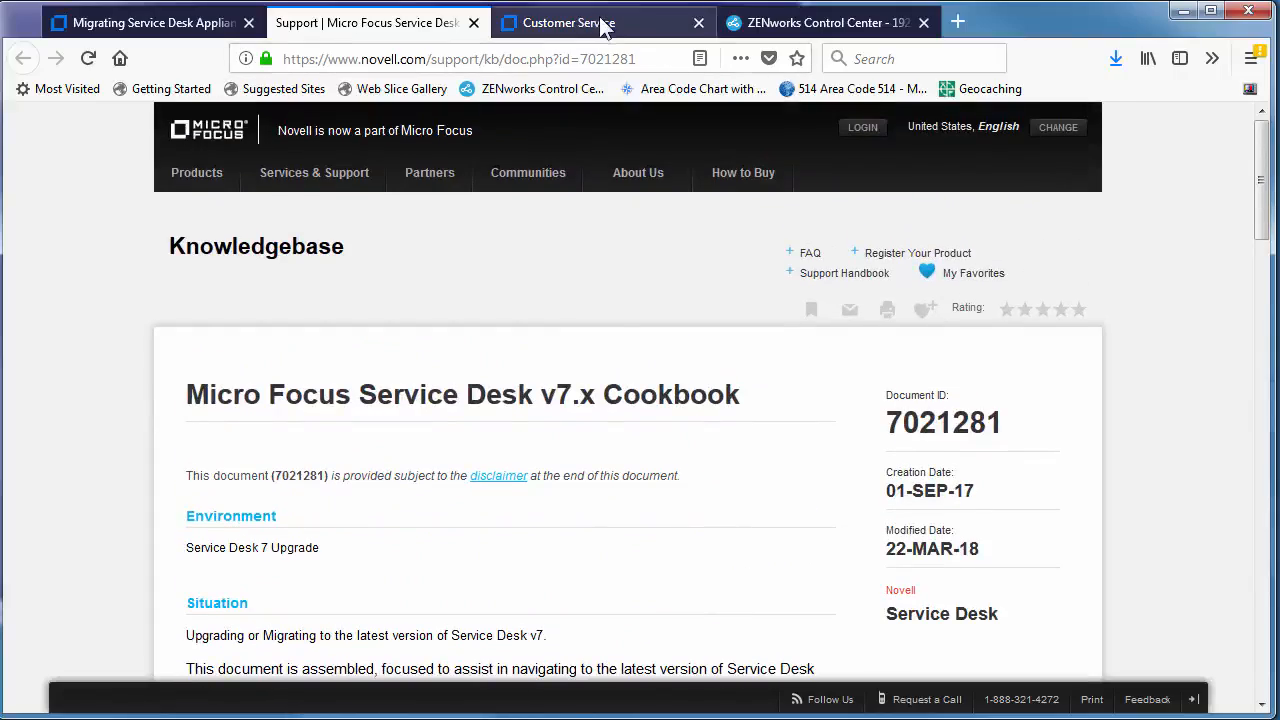
Check the 7.4 appliance console, then highlight the stop-services note on the Pre-Migrate page.
left_click(497, 2)
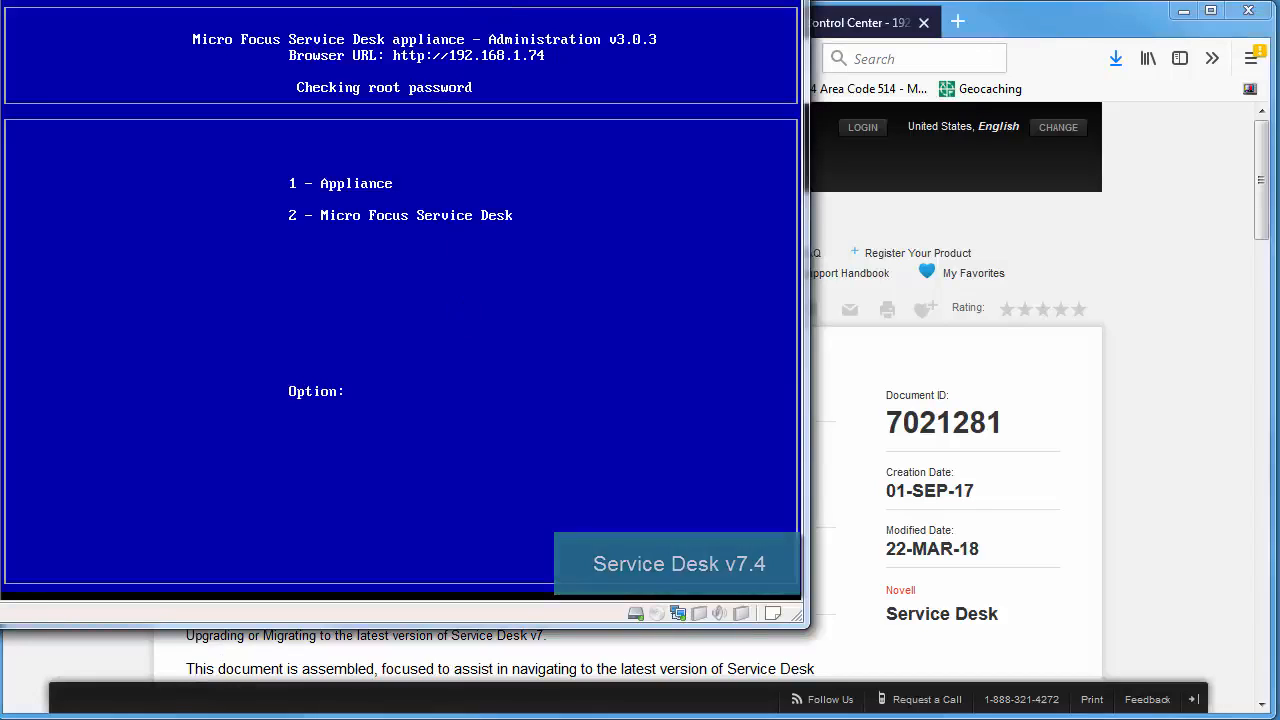
left_click(1127, 378)
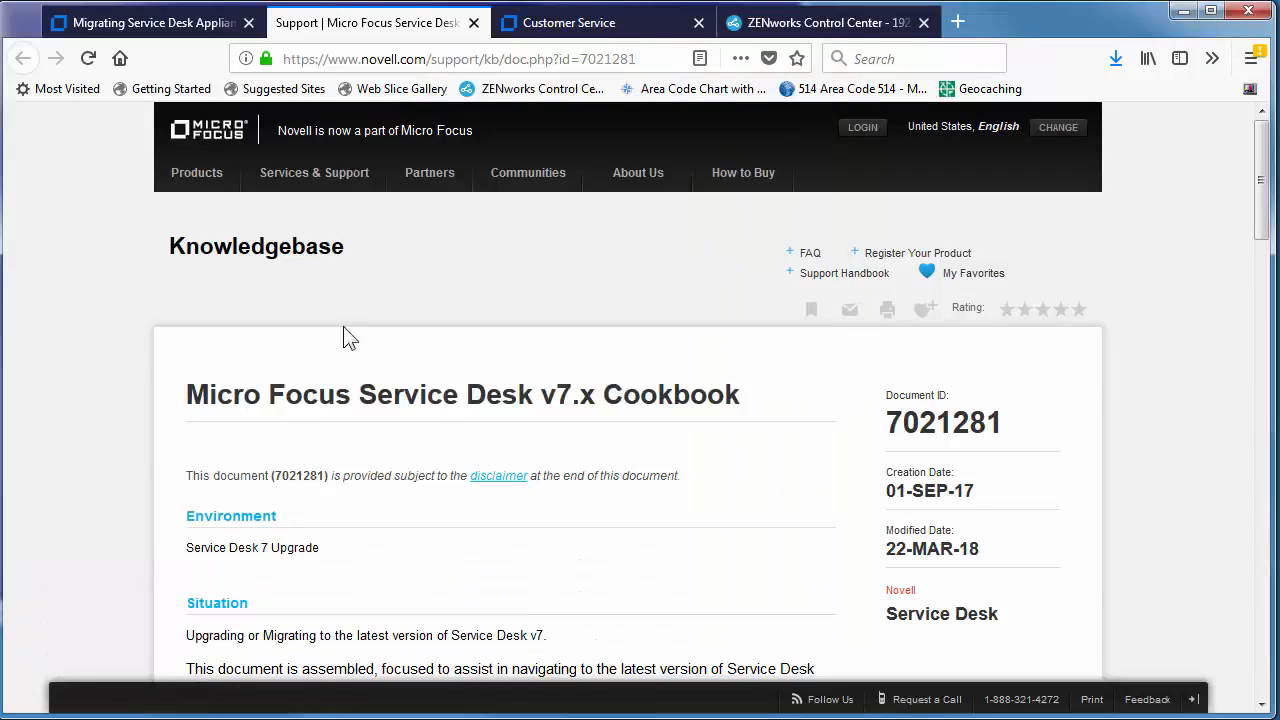
left_click(192, 24)
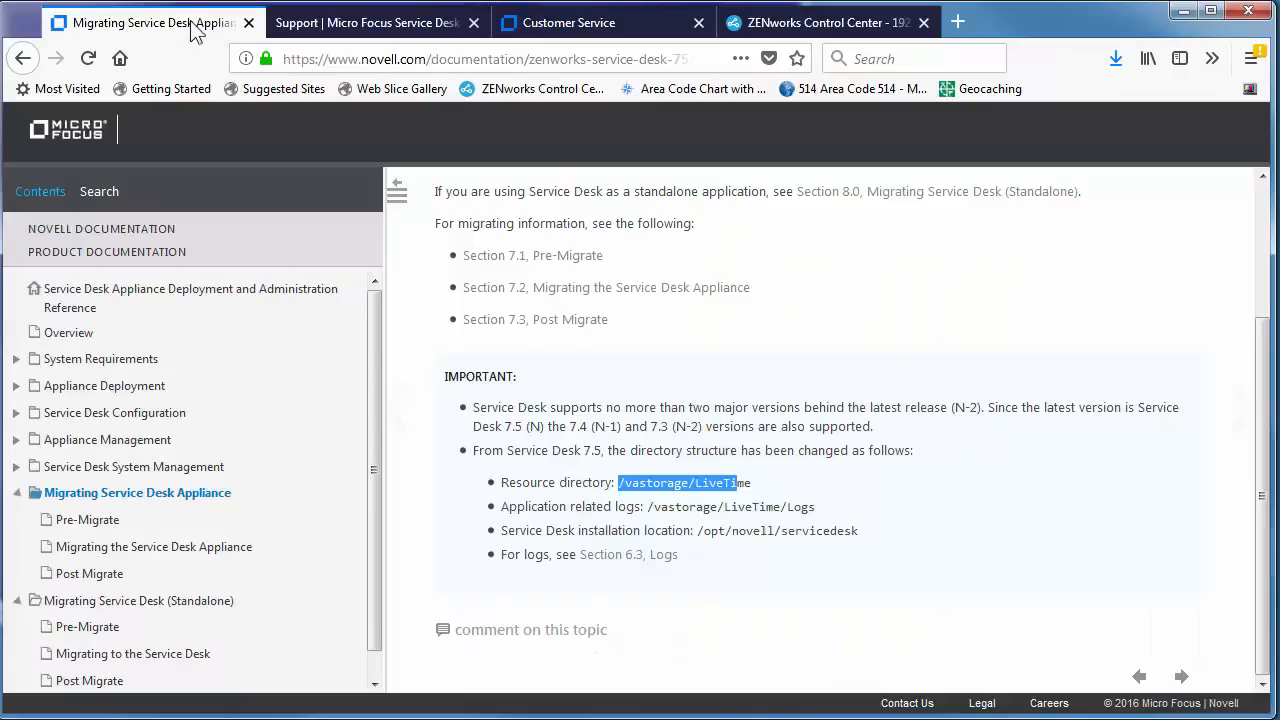
left_click(126, 516)
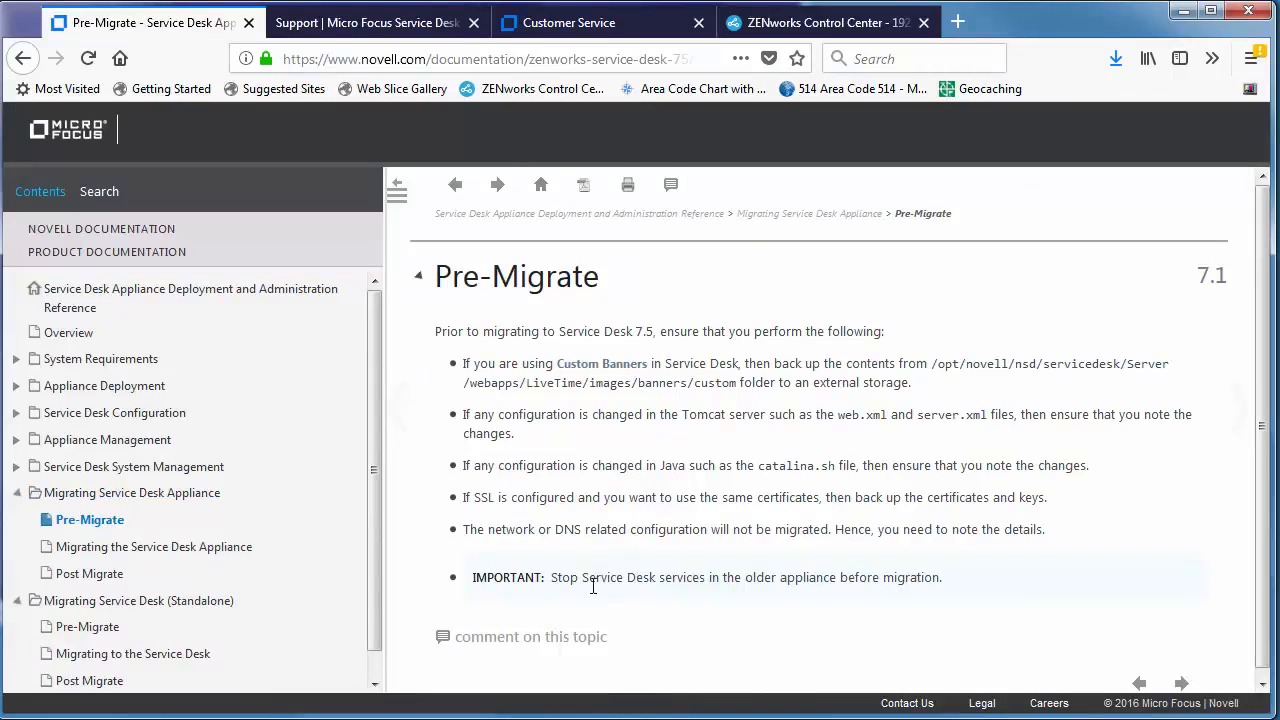
left_click_drag(567, 581, 862, 598)
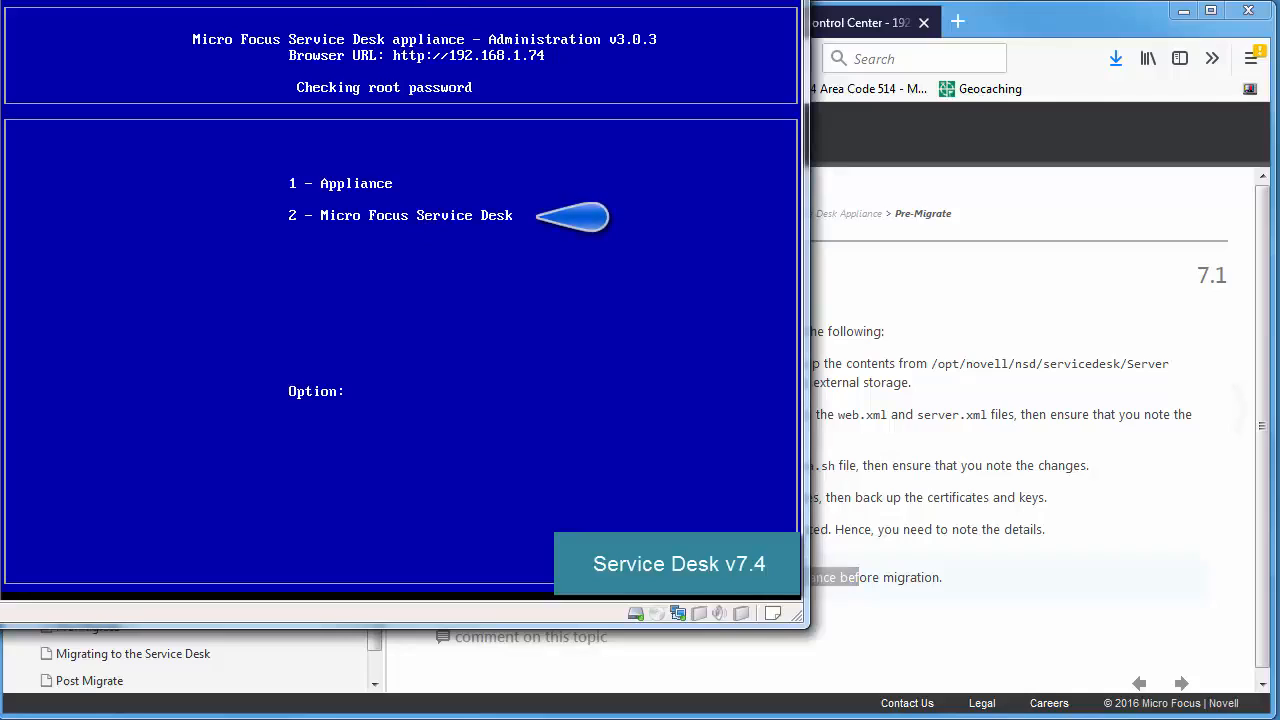
On the 7.4 appliance console, log in as root and stop application services (1 > 1).
type("2")
key("Return")
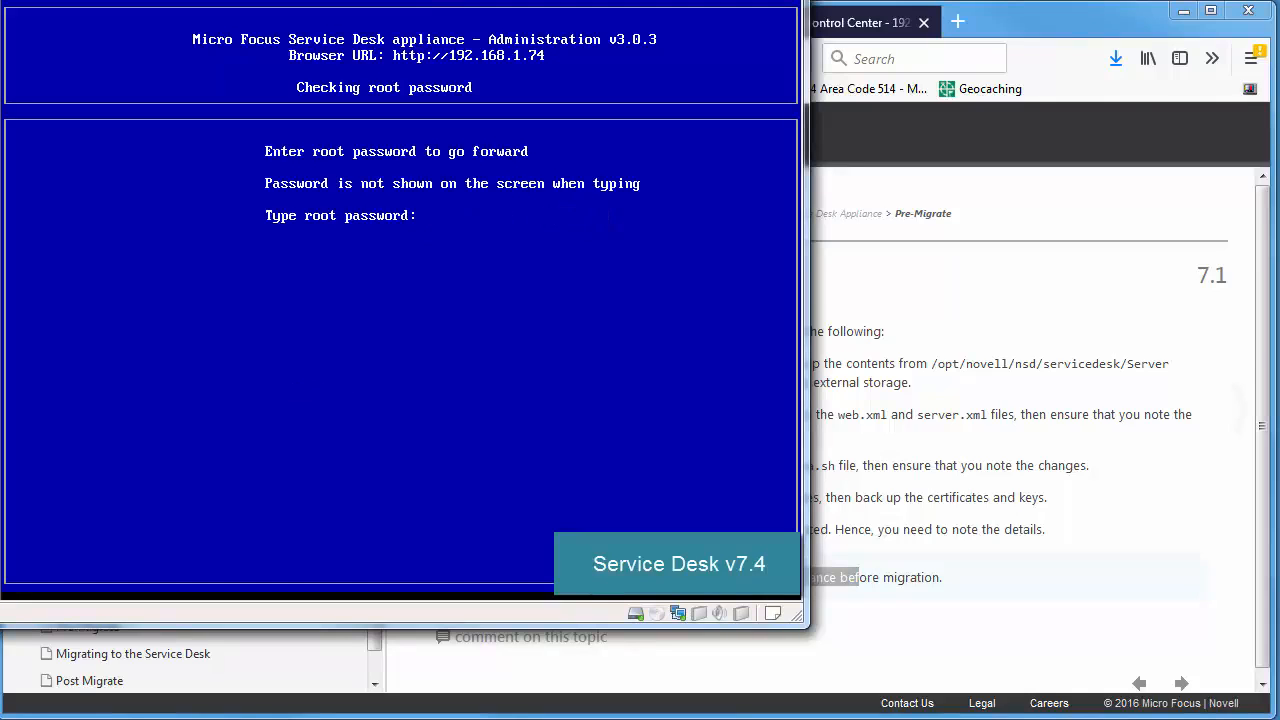
key("Return")
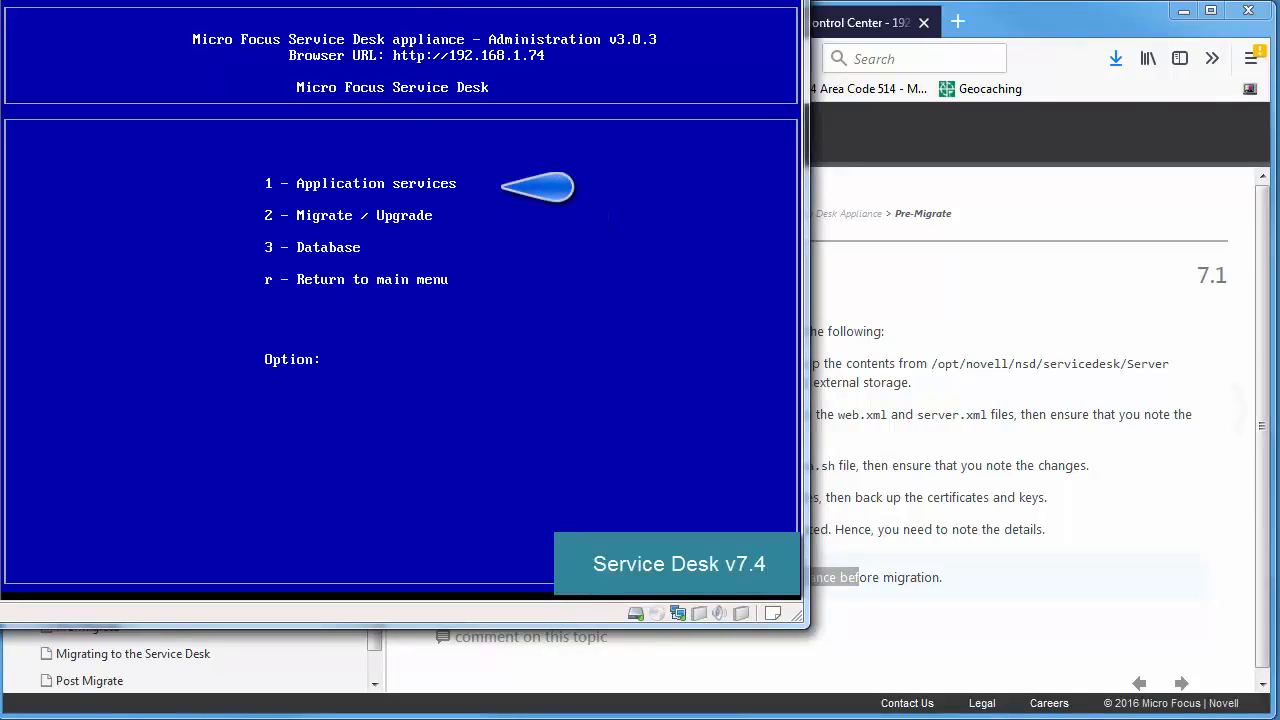
type("1")
key("Return")
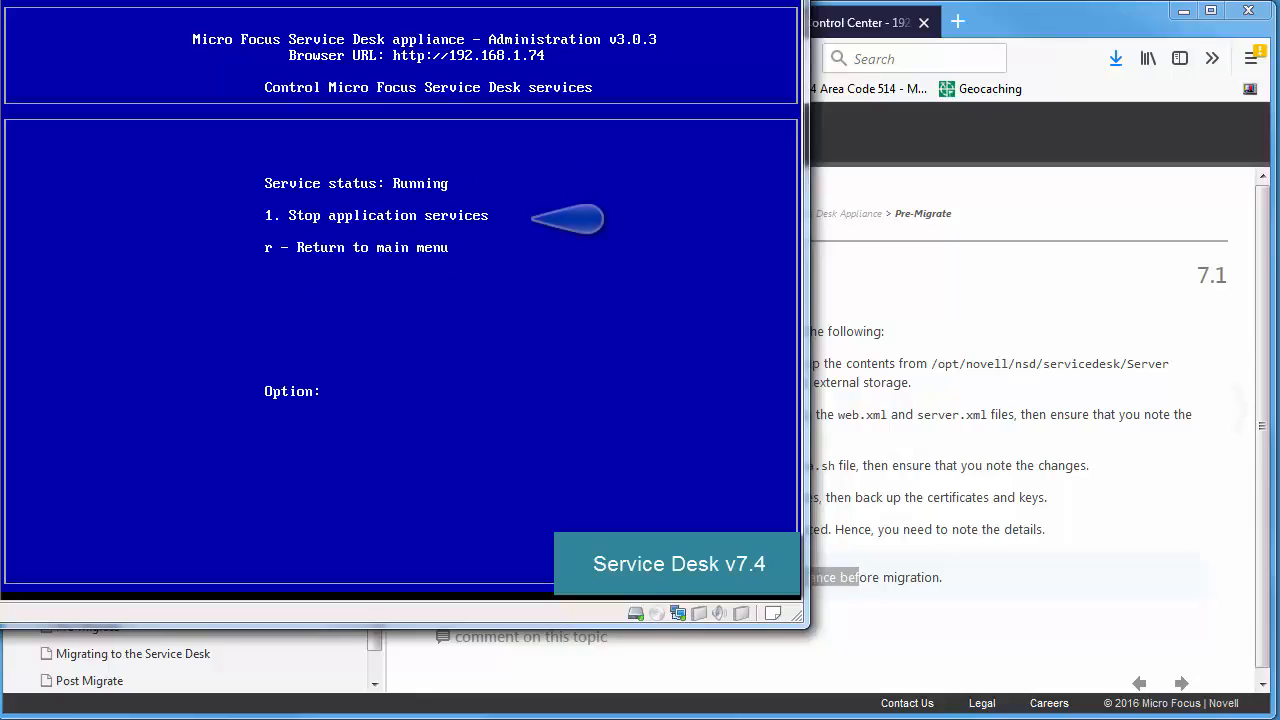
type("1")
key("Return")
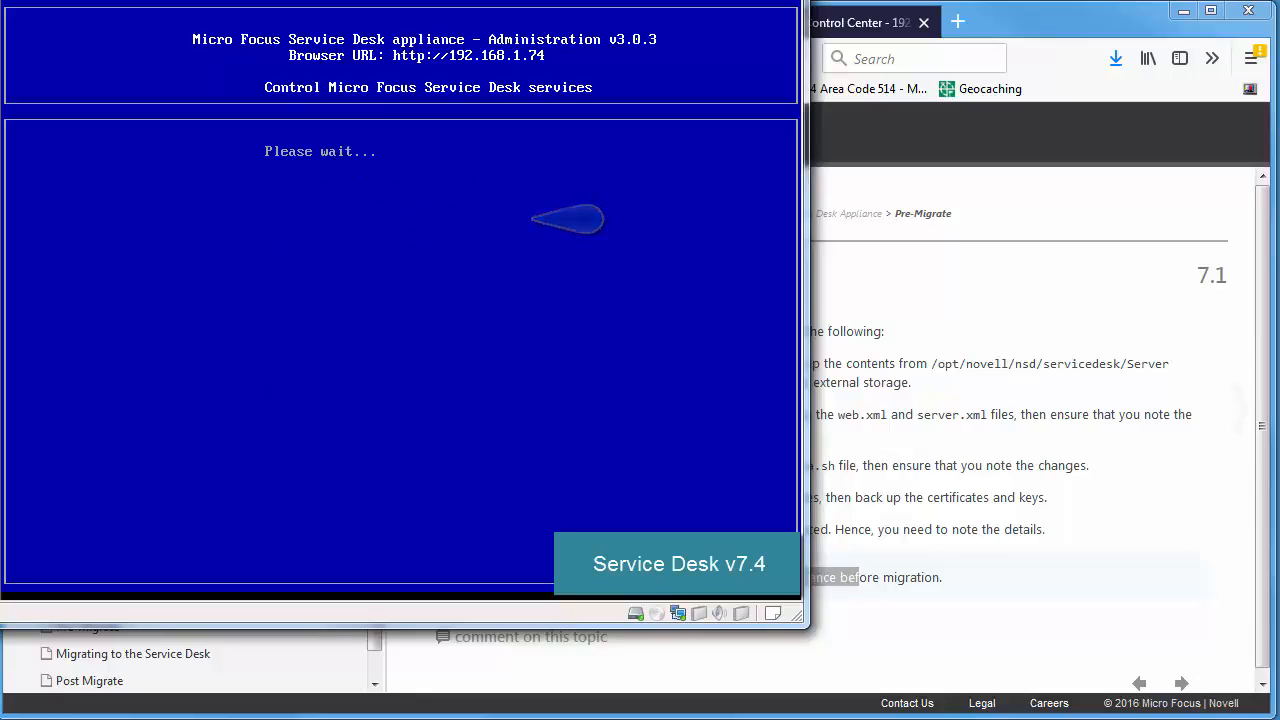
key("Return")
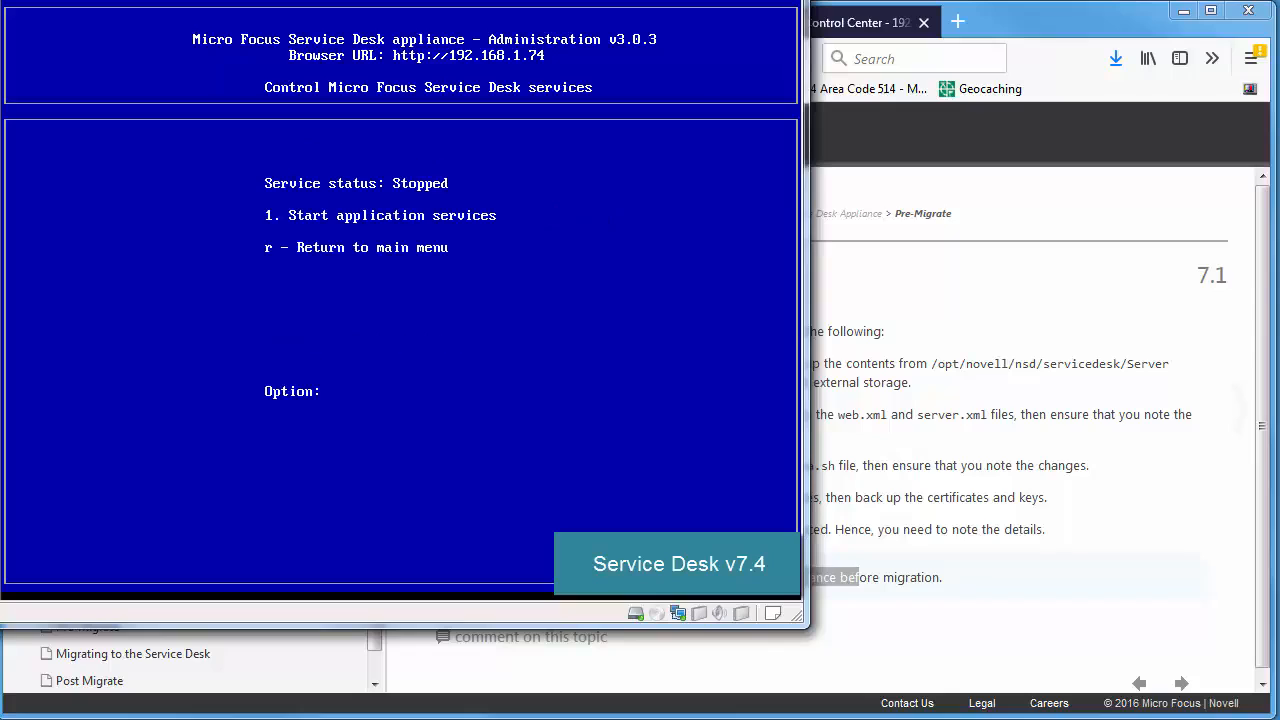
type("r")
key("Return")
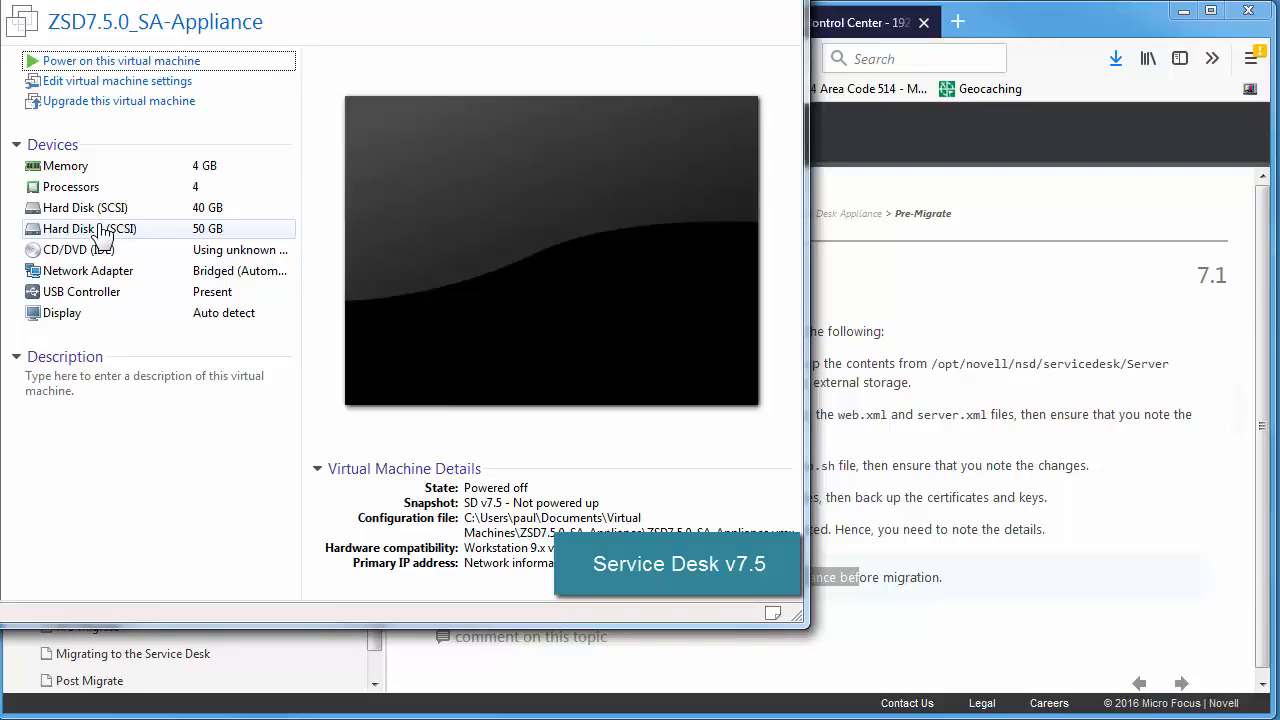
Power on the ZSD7.5.0 appliance VM, boot its ZSD_7.5.0 GRUB entry, and return to the docs.
left_click(157, 62)
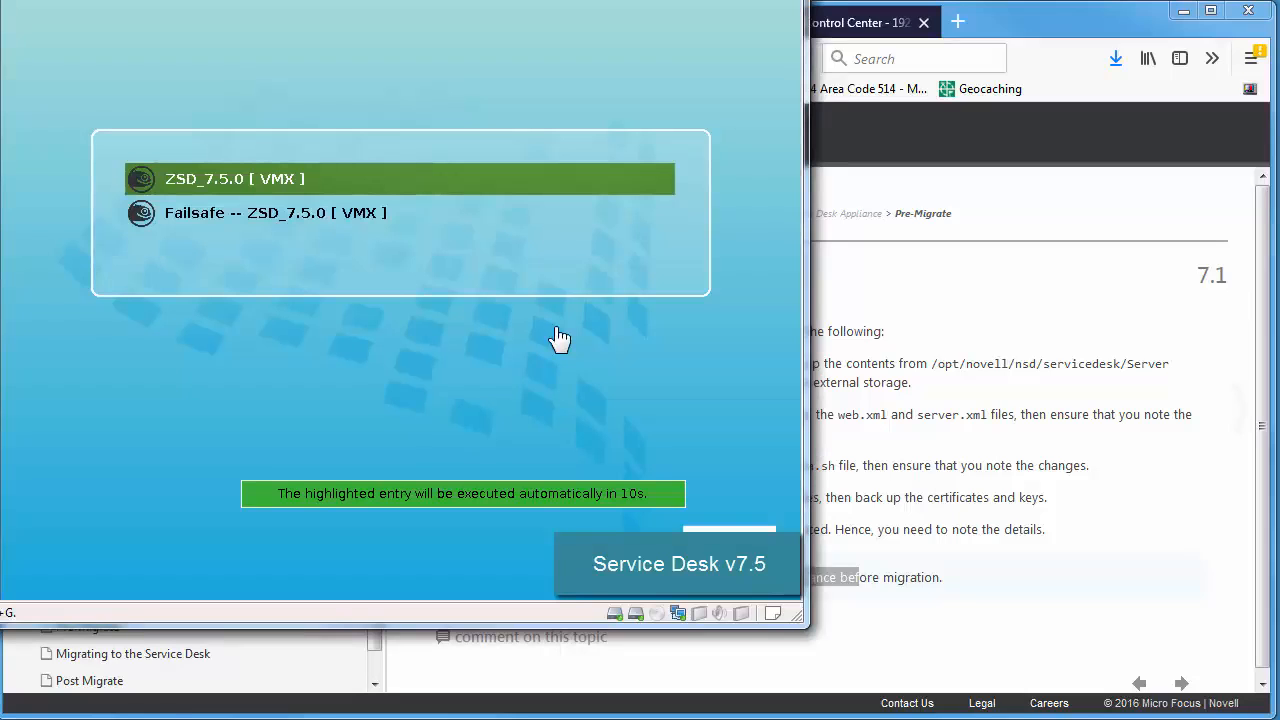
left_click(560, 338)
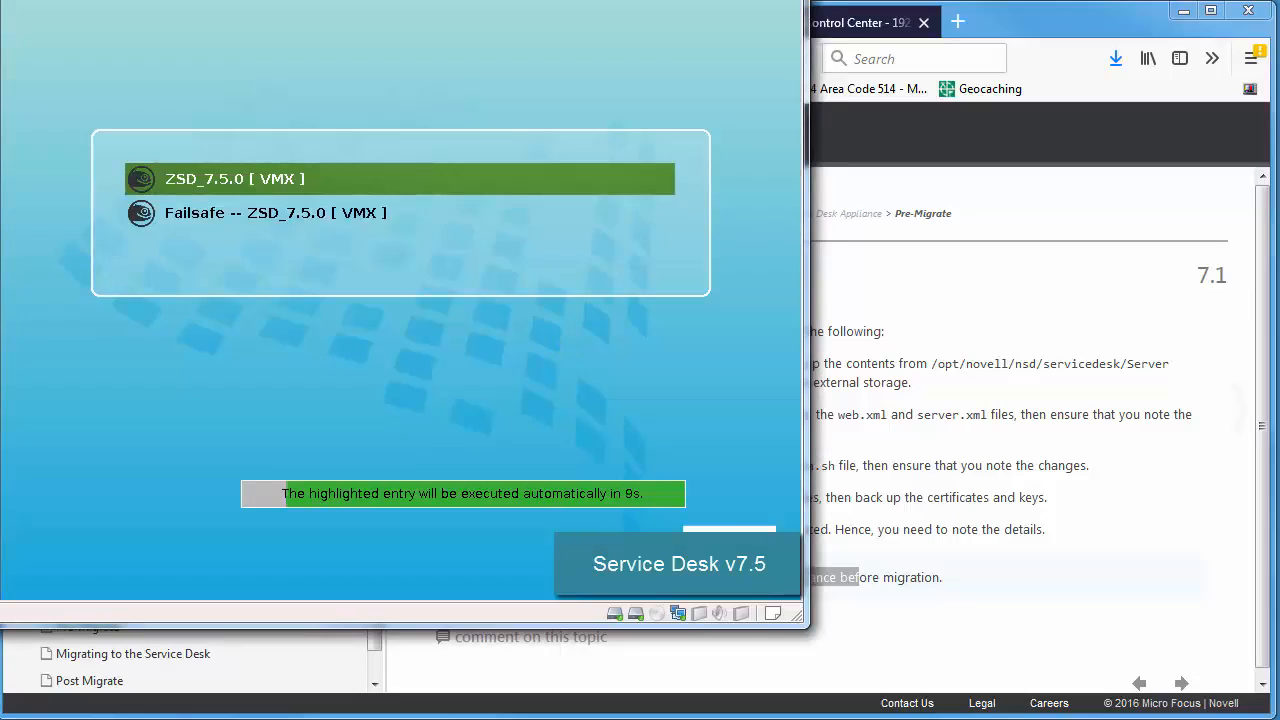
key("Return")
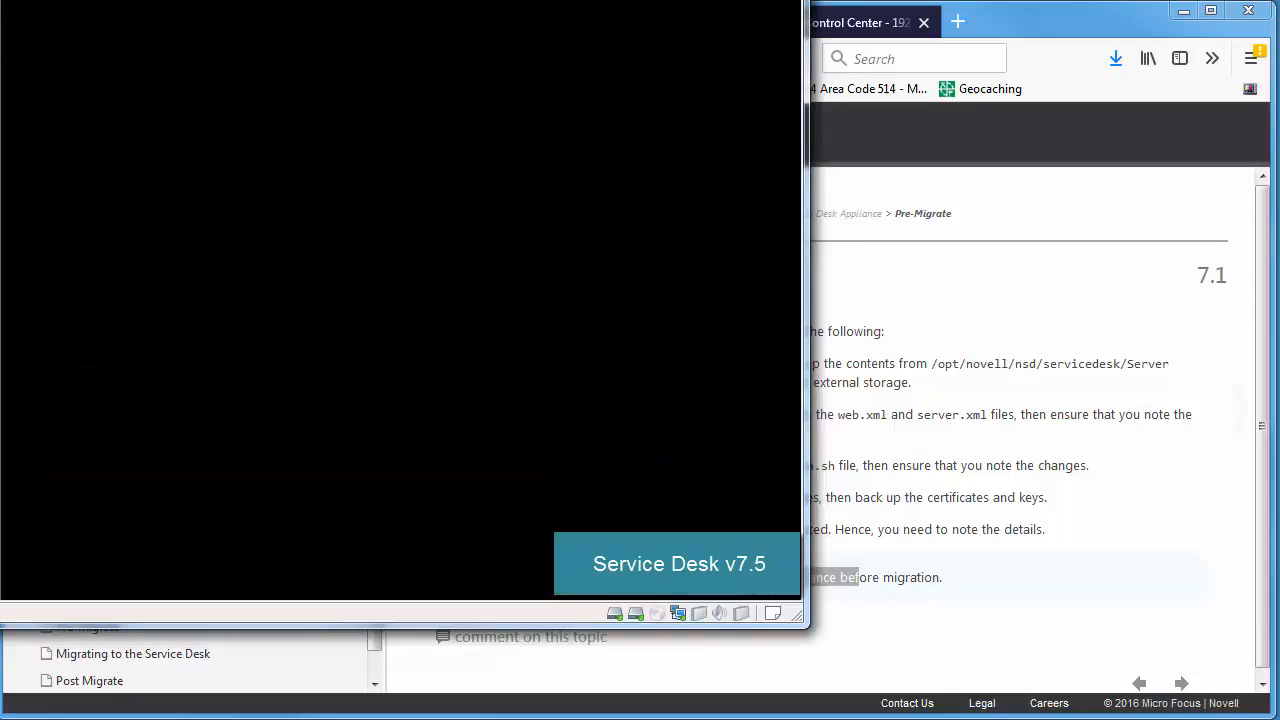
left_click(1081, 484)
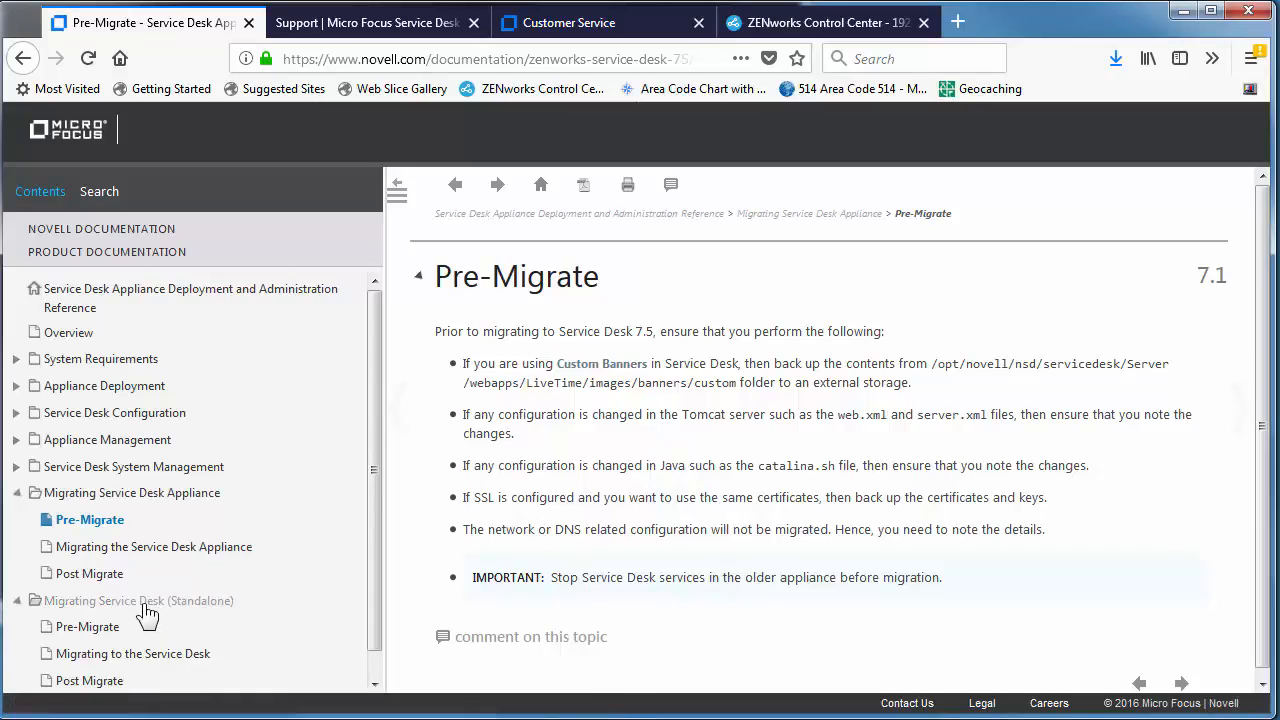
On the standalone Pre-Migrate page, highlight the banners backup path.
left_click(88, 628)
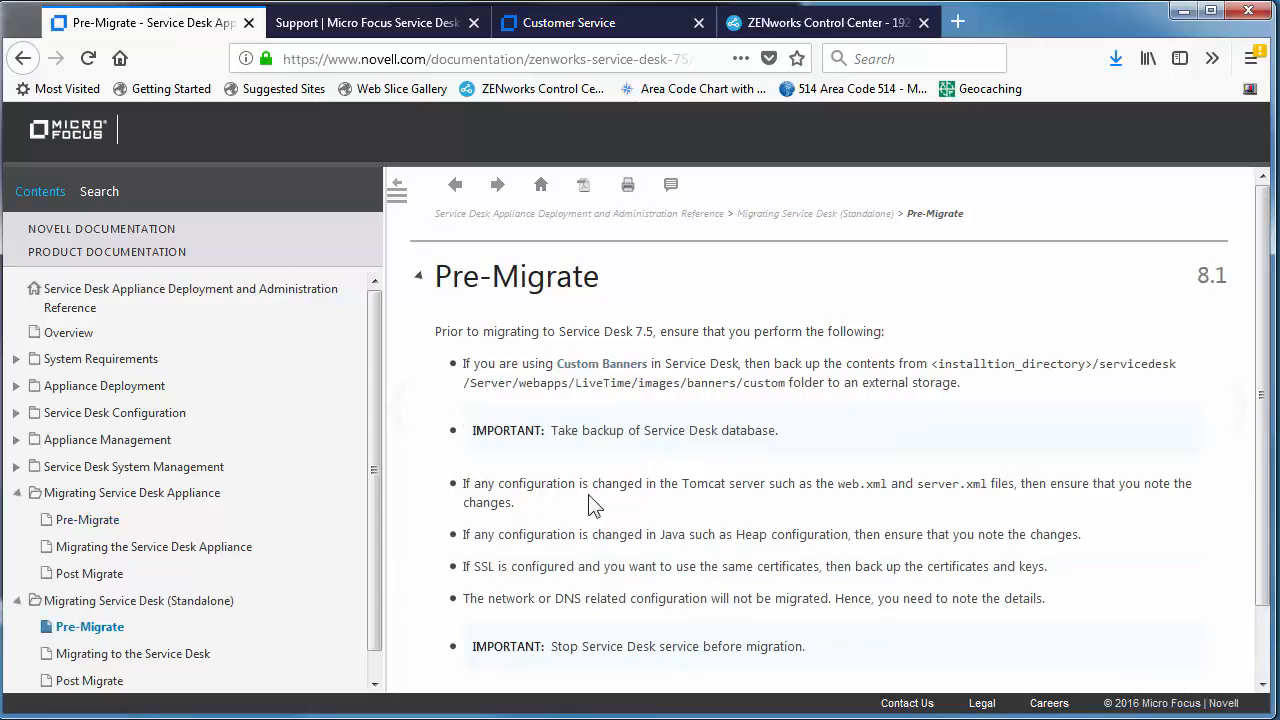
scroll(590, 505, "down", 2)
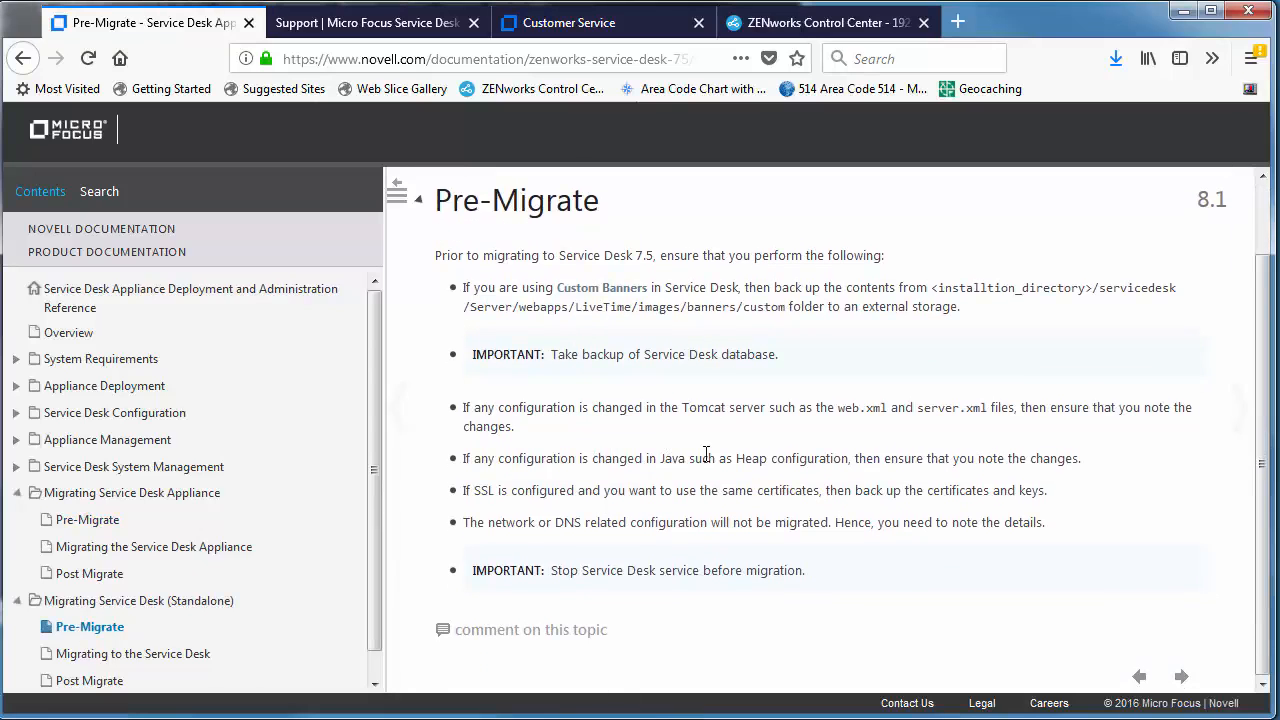
left_click_drag(609, 306, 736, 307)
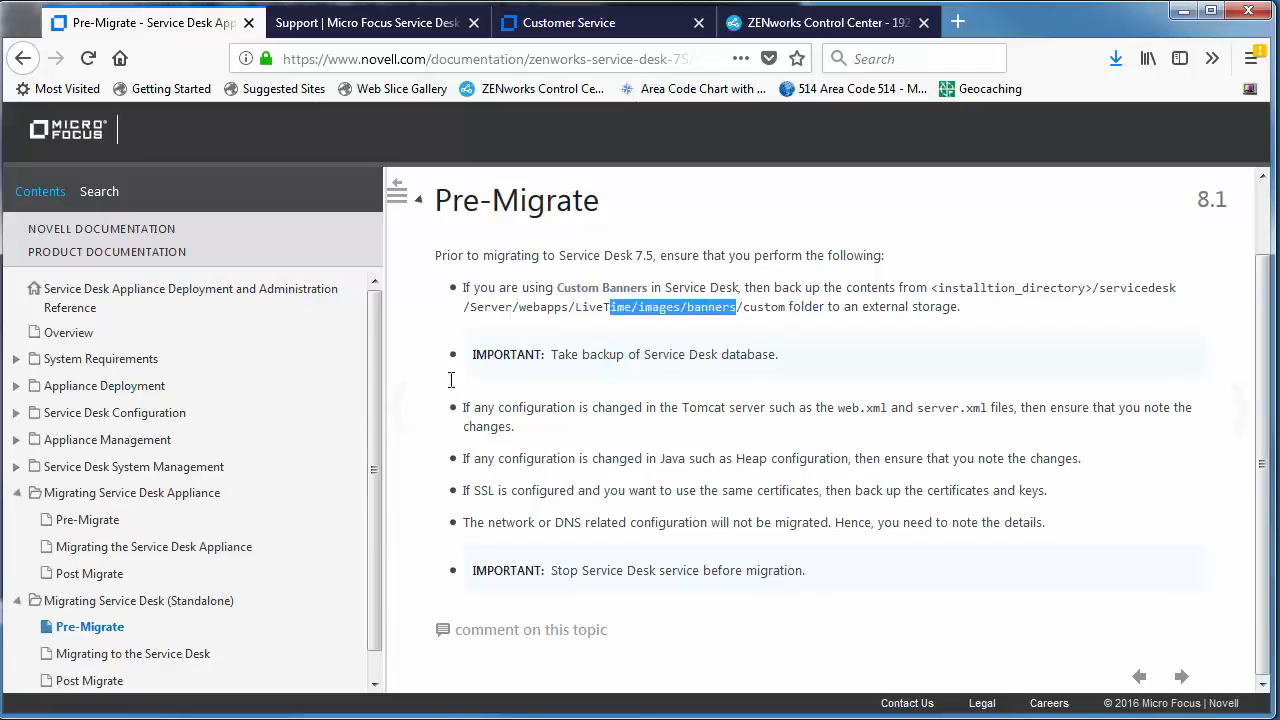
On the appliance Pre-Migrate page, highlight the web.xml/server.xml, Java configuration and SSL certificate notes.
left_click(79, 525)
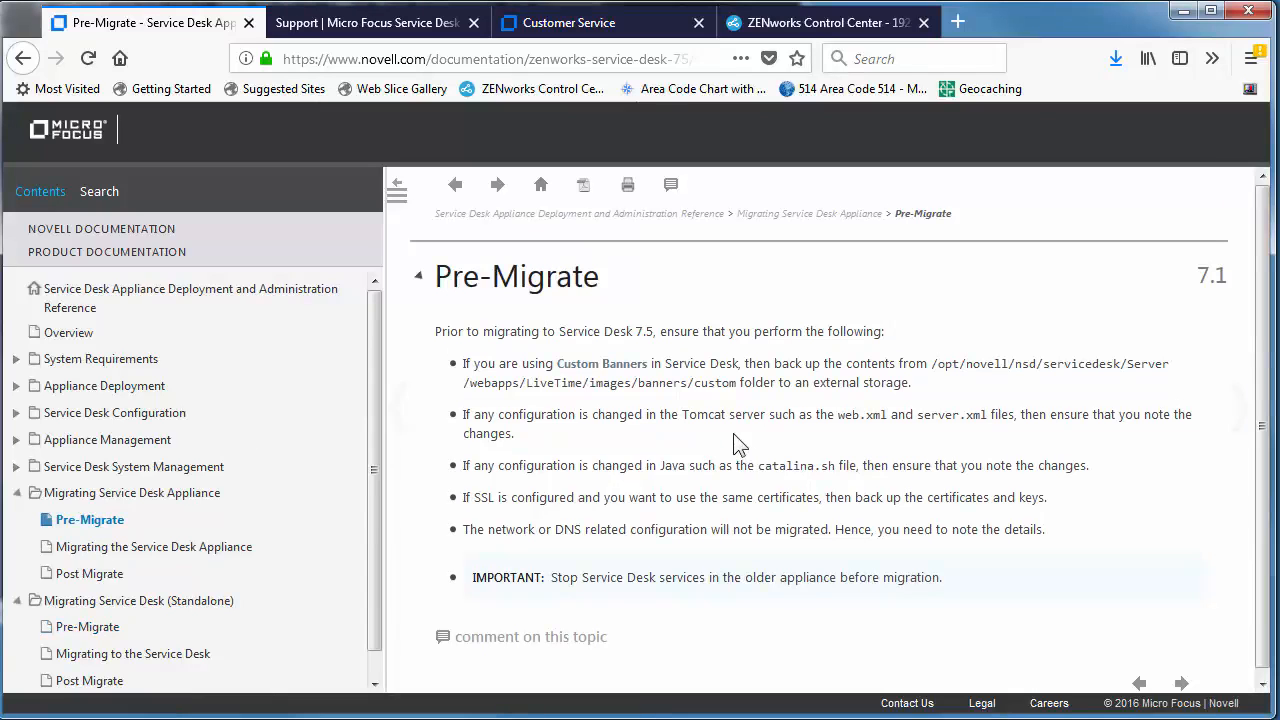
left_click_drag(828, 414, 962, 416)
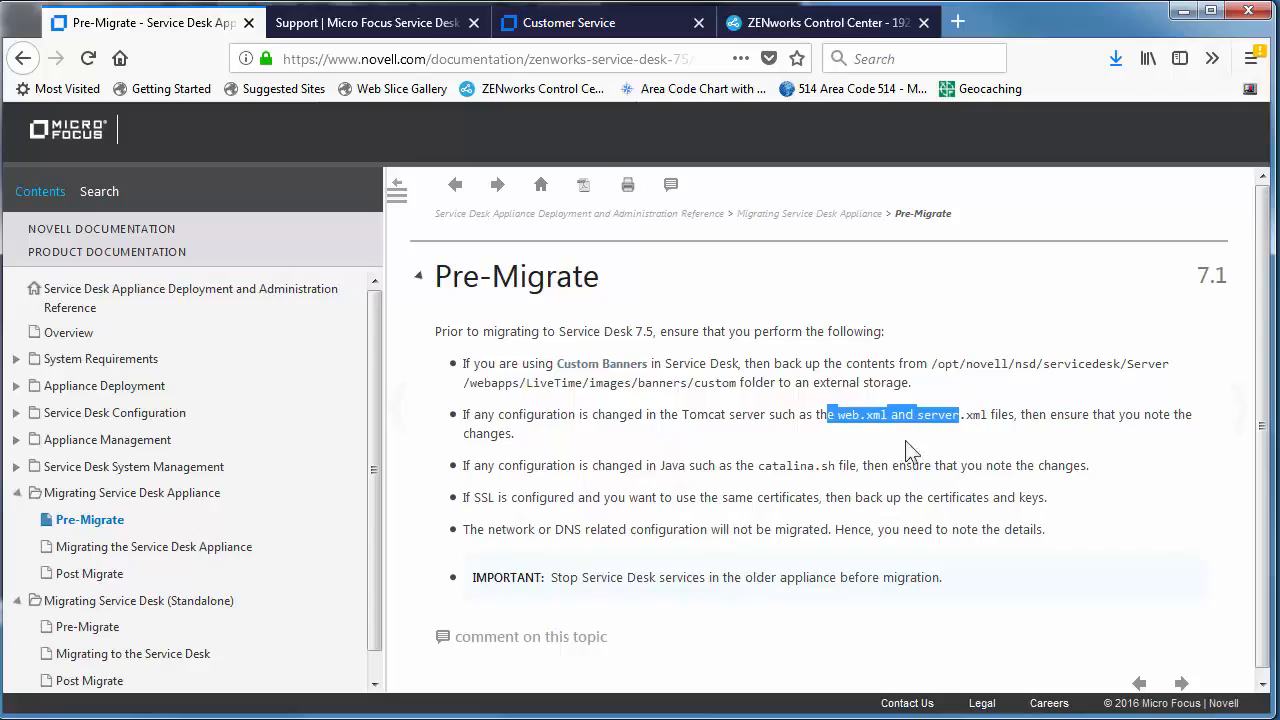
left_click_drag(604, 465, 748, 466)
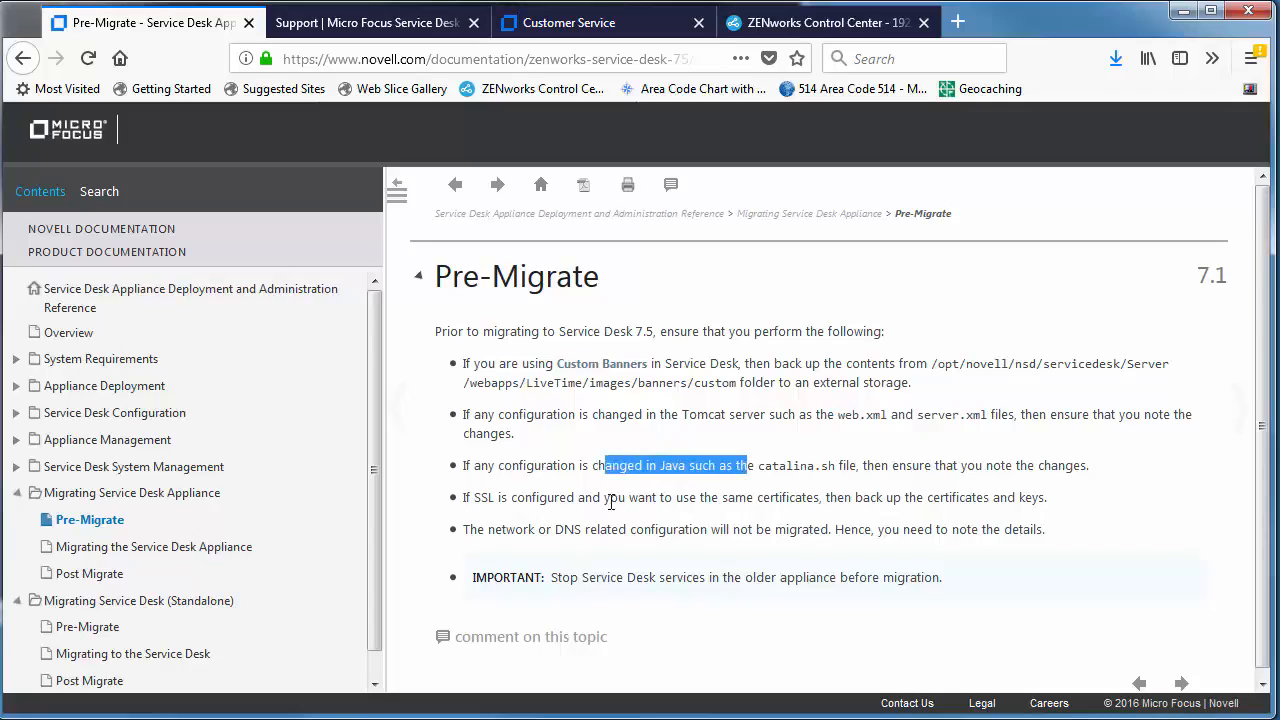
left_click_drag(540, 497, 726, 531)
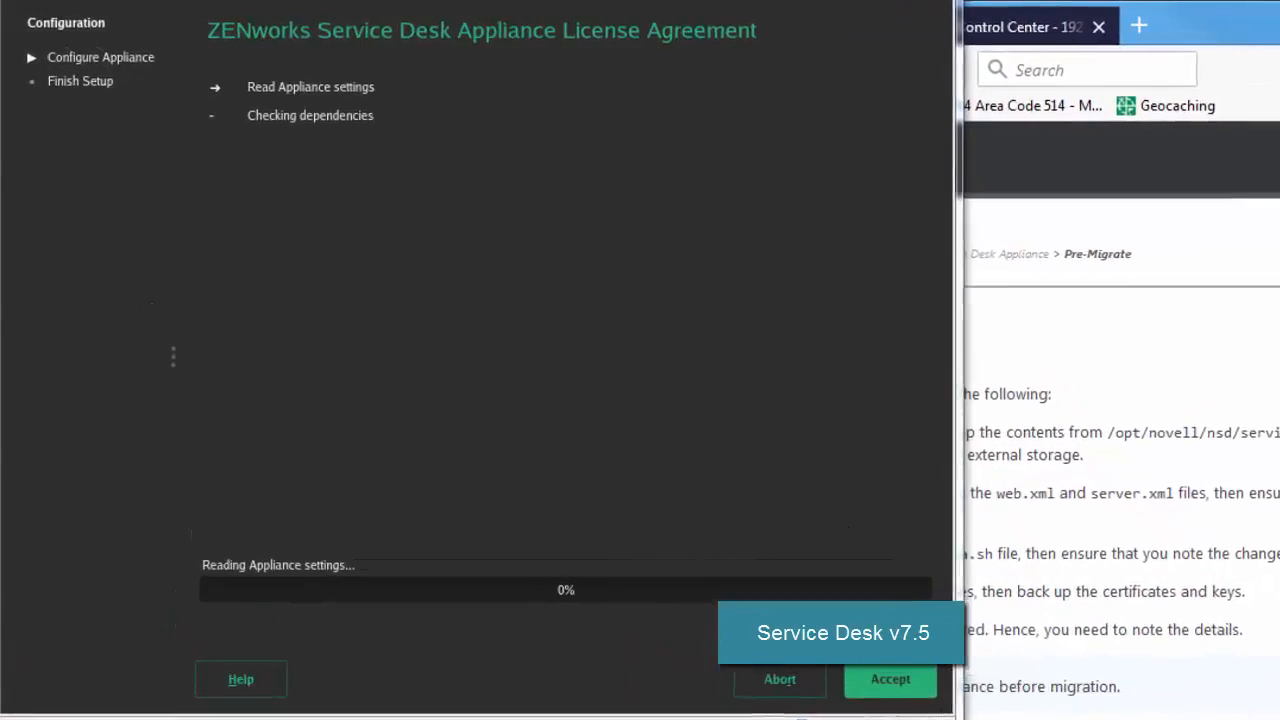
Accept the license agreement and set the root and sdadmin passwords.
left_click(905, 691)
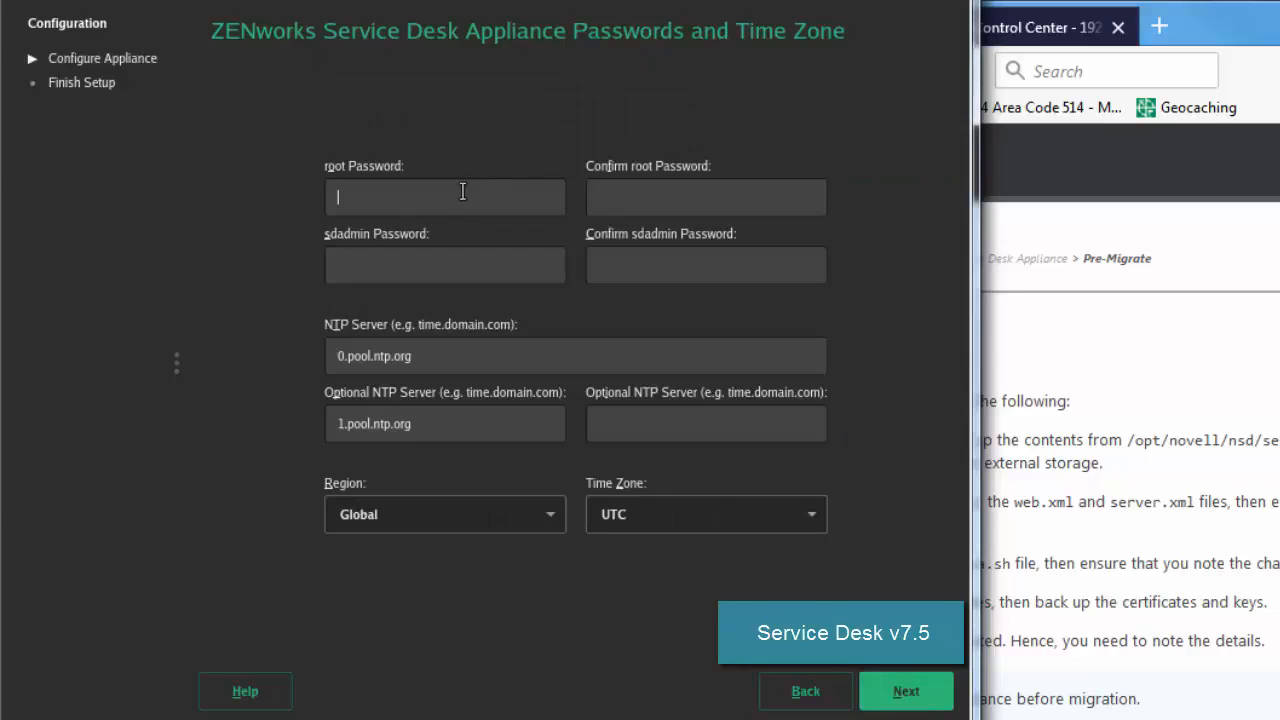
type("abcdef")
key("Tab")
type("abcdef")
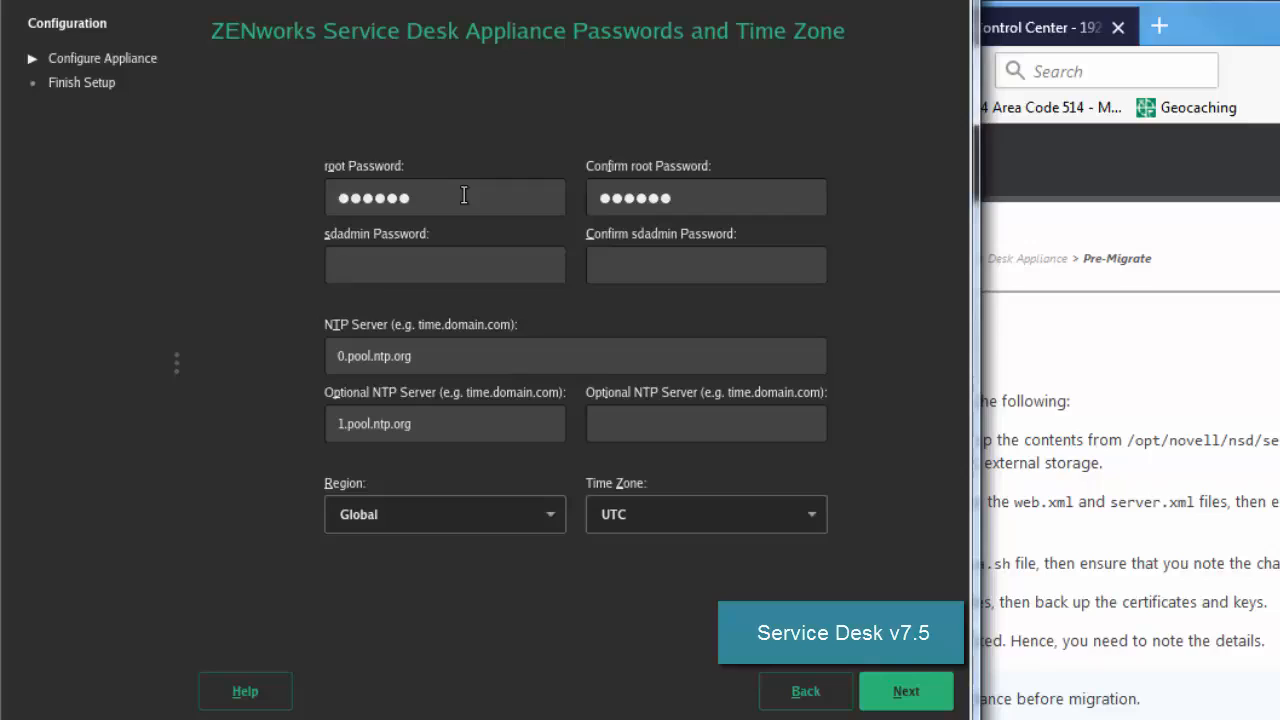
type("abcdef")
key("Tab")
type("abcdef")
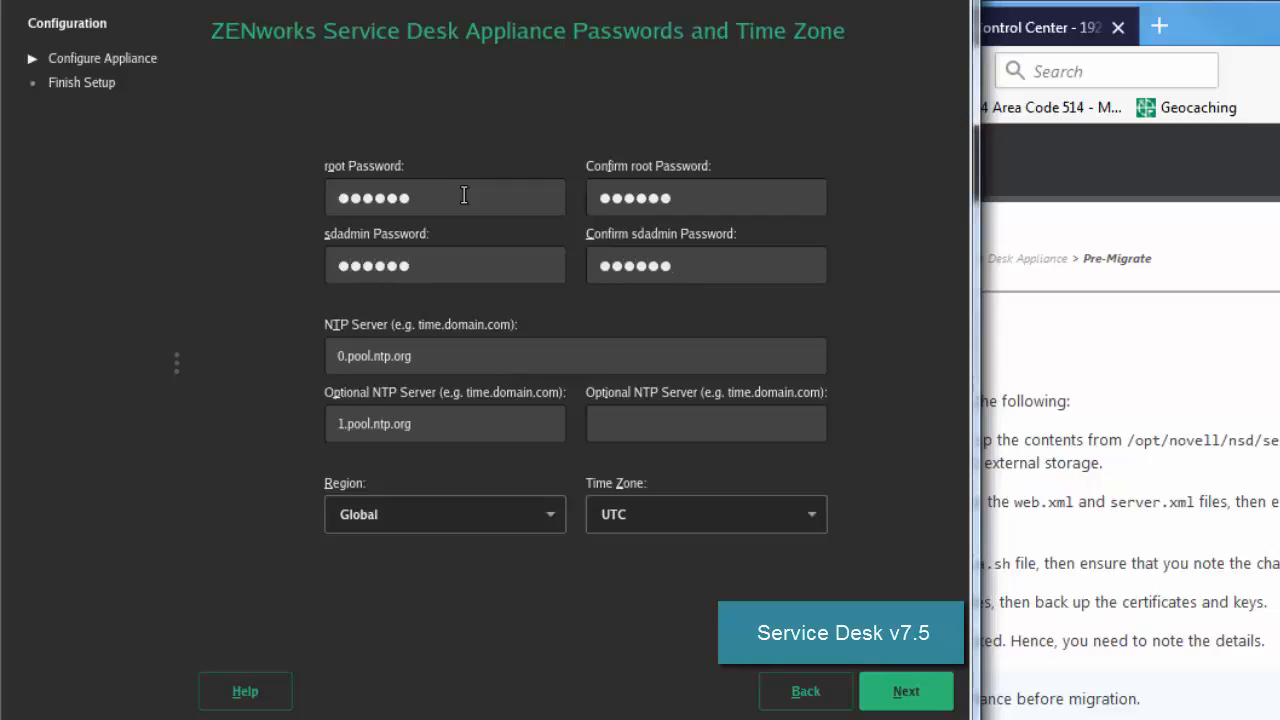
Set the region to USA and the time zone to Mountain (Denver).
left_click(549, 515)
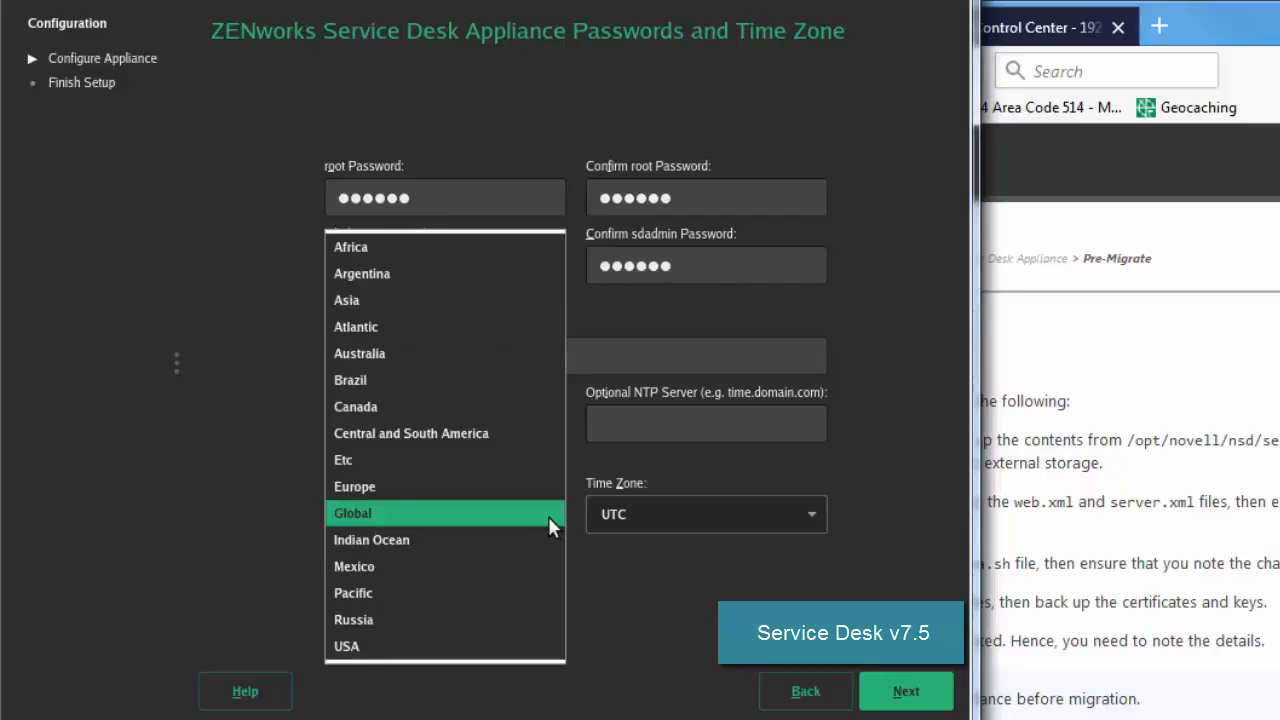
left_click(586, 644)
left_click(693, 514)
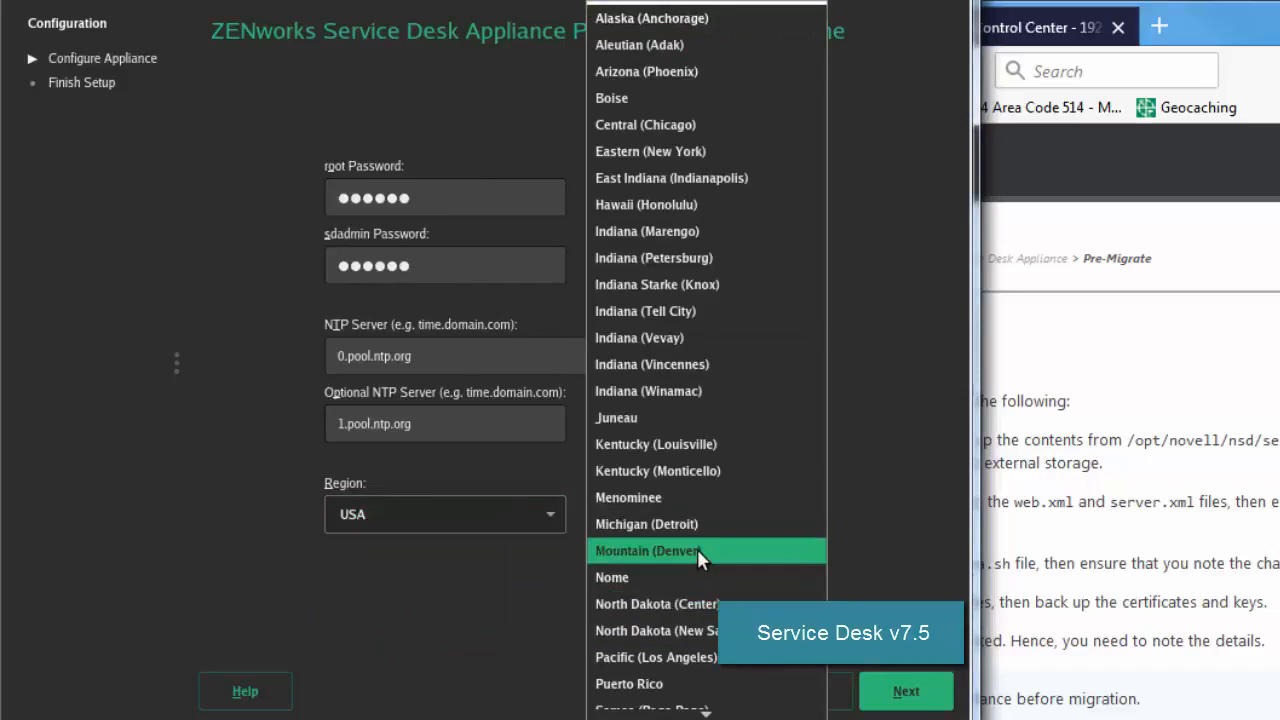
left_click(697, 550)
left_click(906, 692)
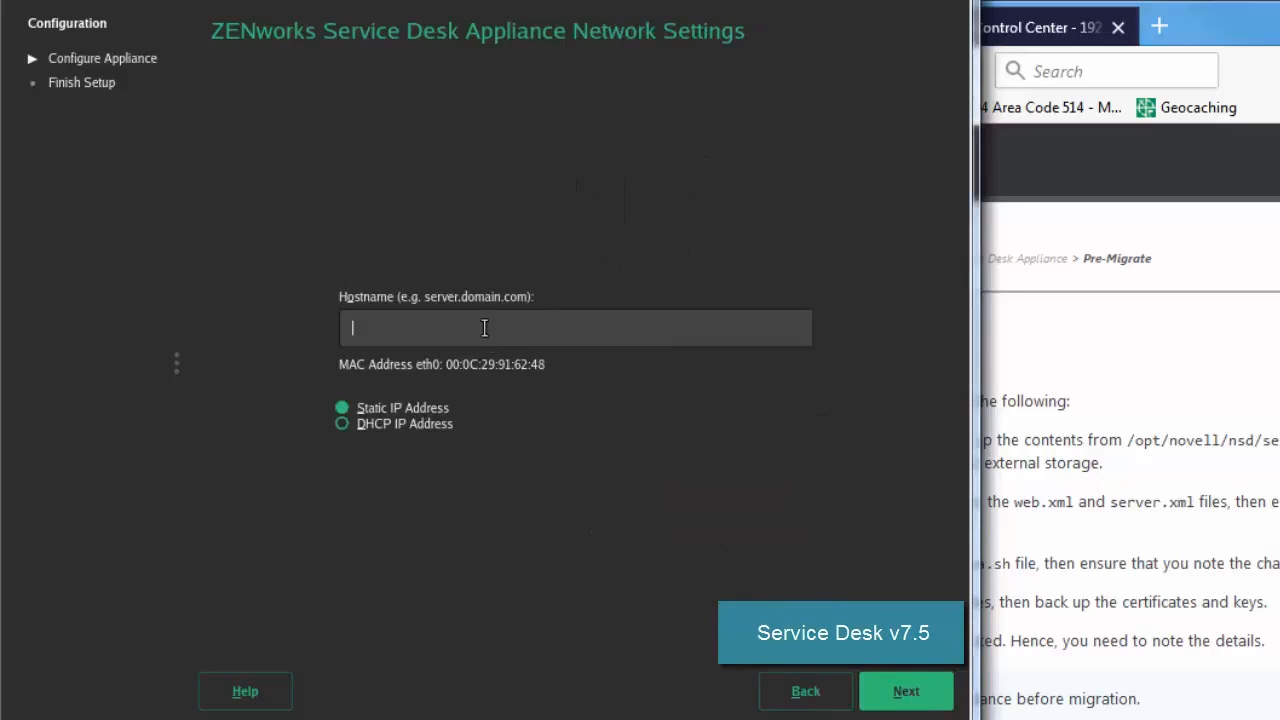
Set the appliance hostname to sdtemp.digitalair.com.
type("zsdtemp.digitalair.com")
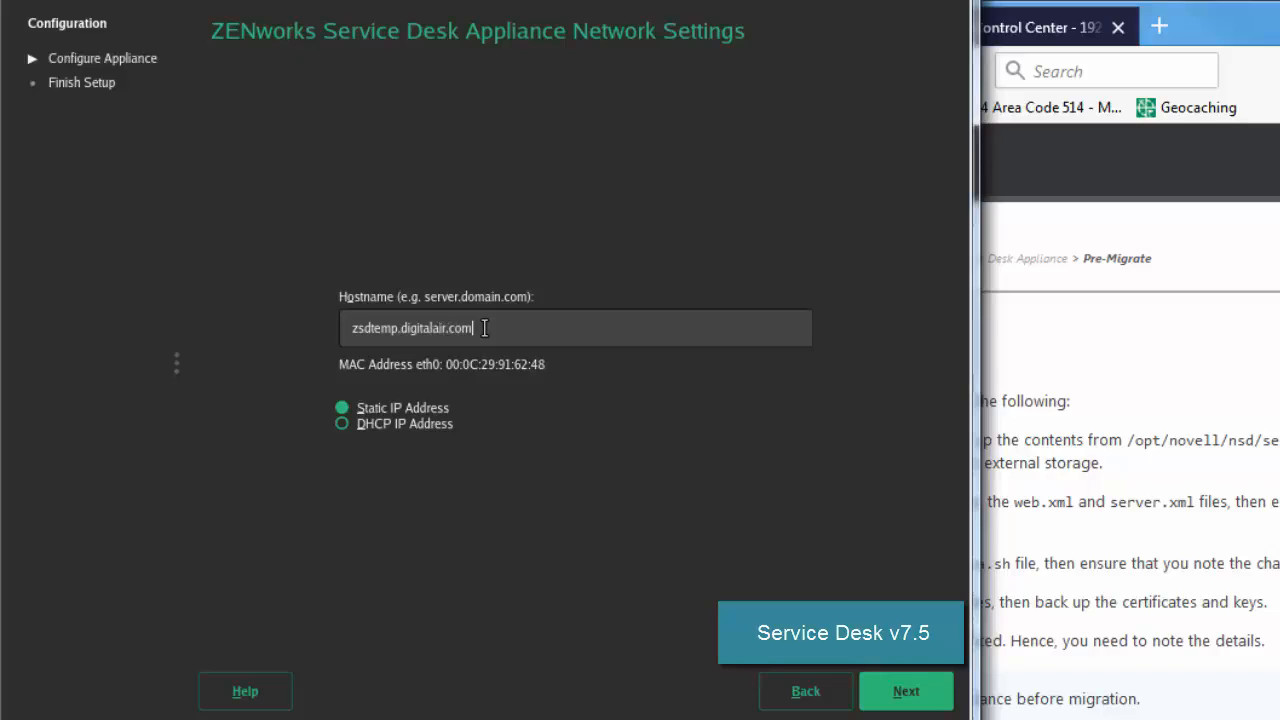
left_click(897, 698)
Enter the appliance IP address, checking the old appliance's IP in the running Service Desk site.
left_click(430, 137)
type("19")
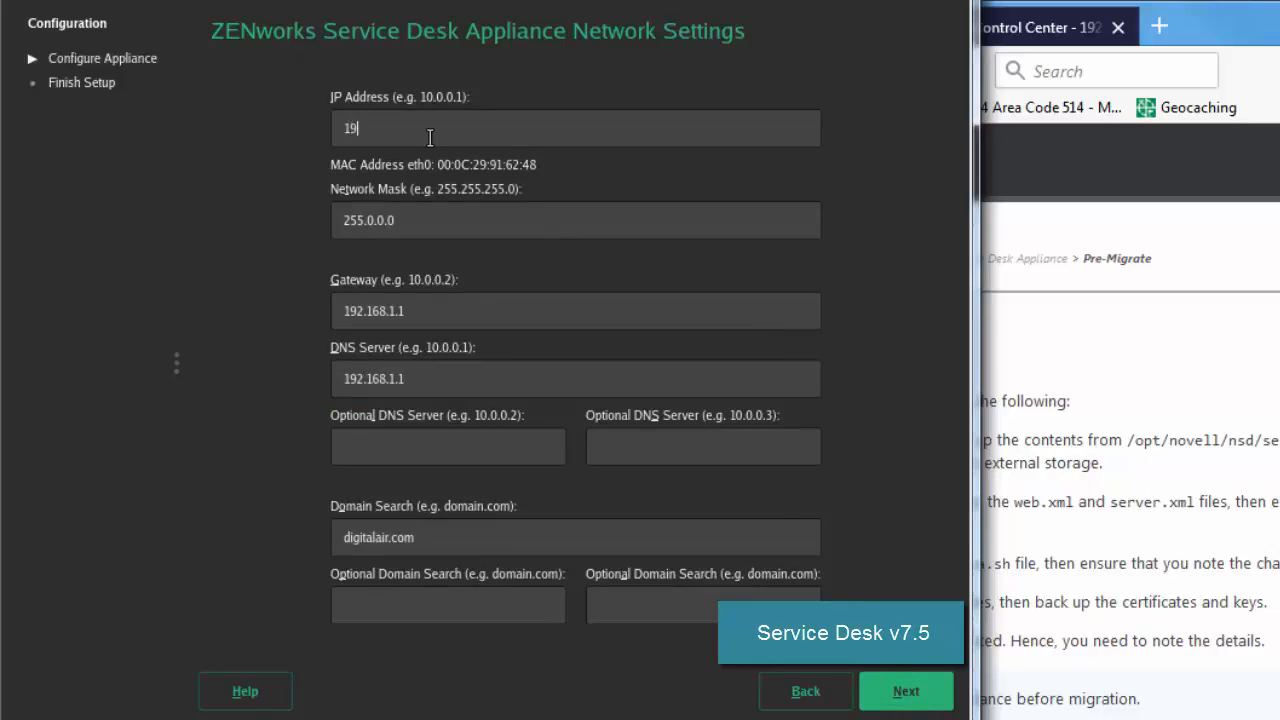
type("2.168.177")
left_click(1220, 265)
left_click(651, 28)
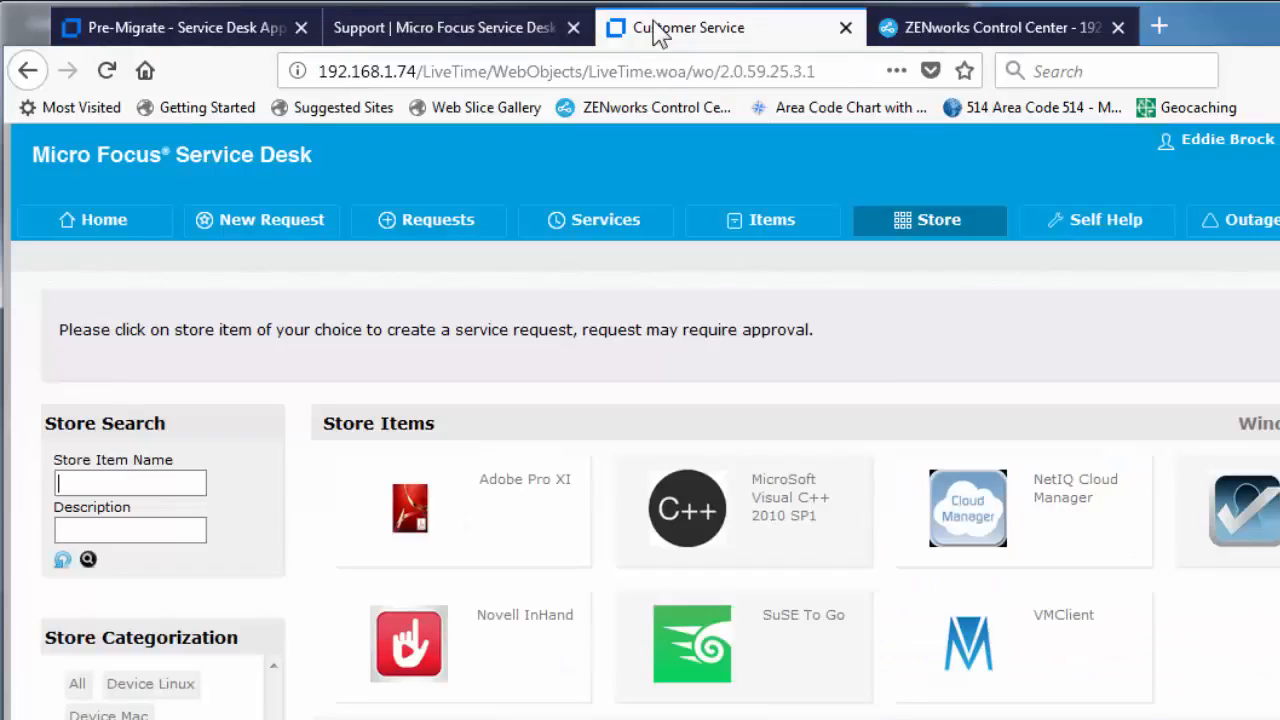
left_click_drag(418, 71, 313, 71)
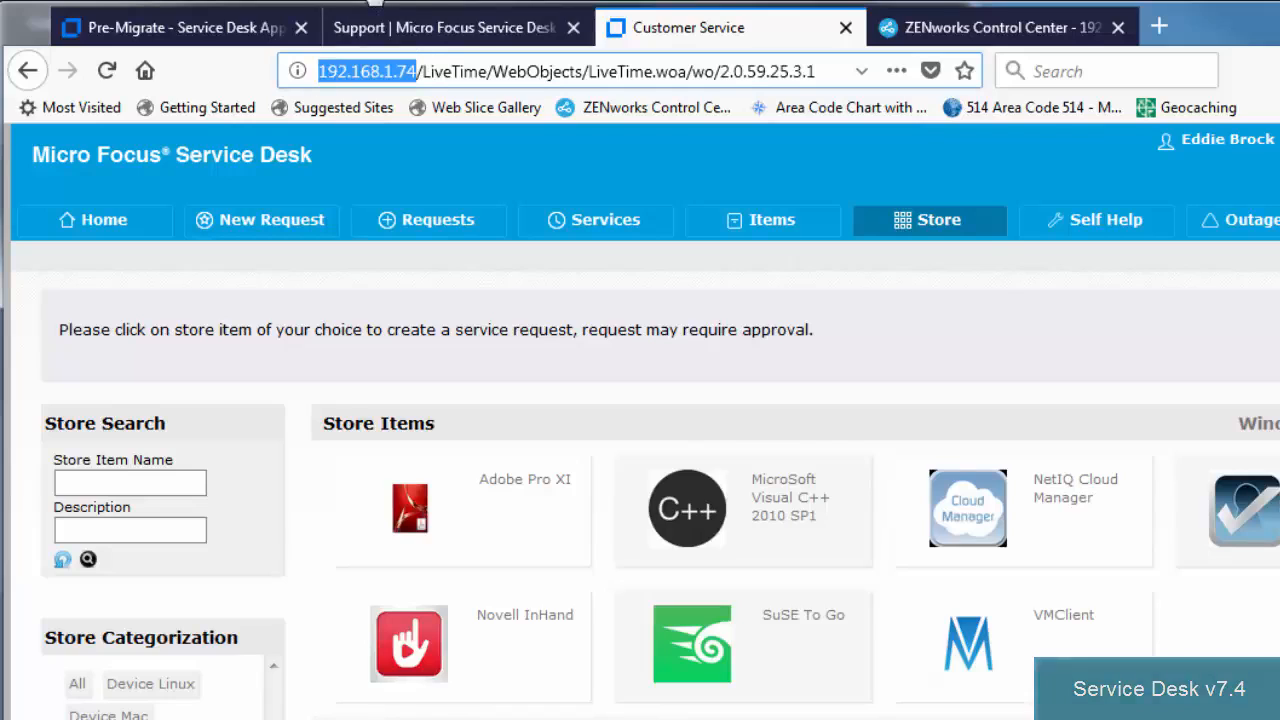
left_click(380, 2)
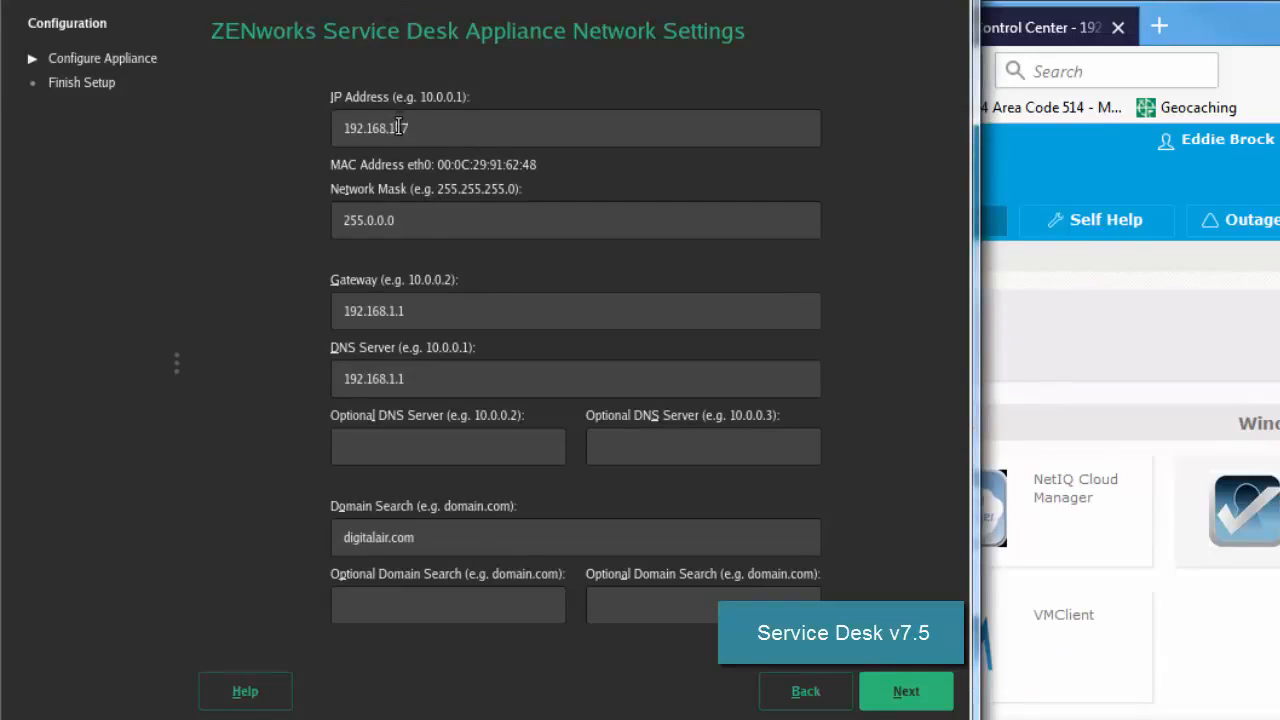
type(".")
Set network mask 255.255.255.0 and DNS server 8.8.8.8, then apply the network settings.
left_click_drag(410, 222, 283, 214)
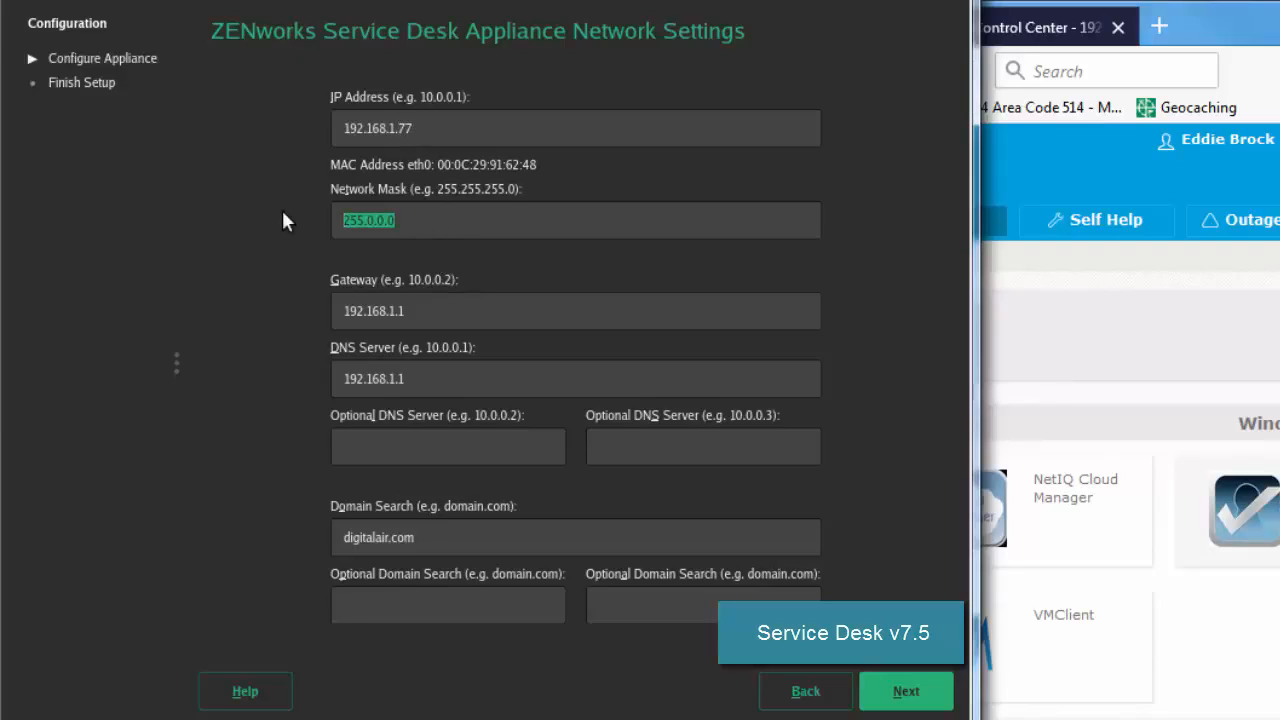
type("255.255.255")
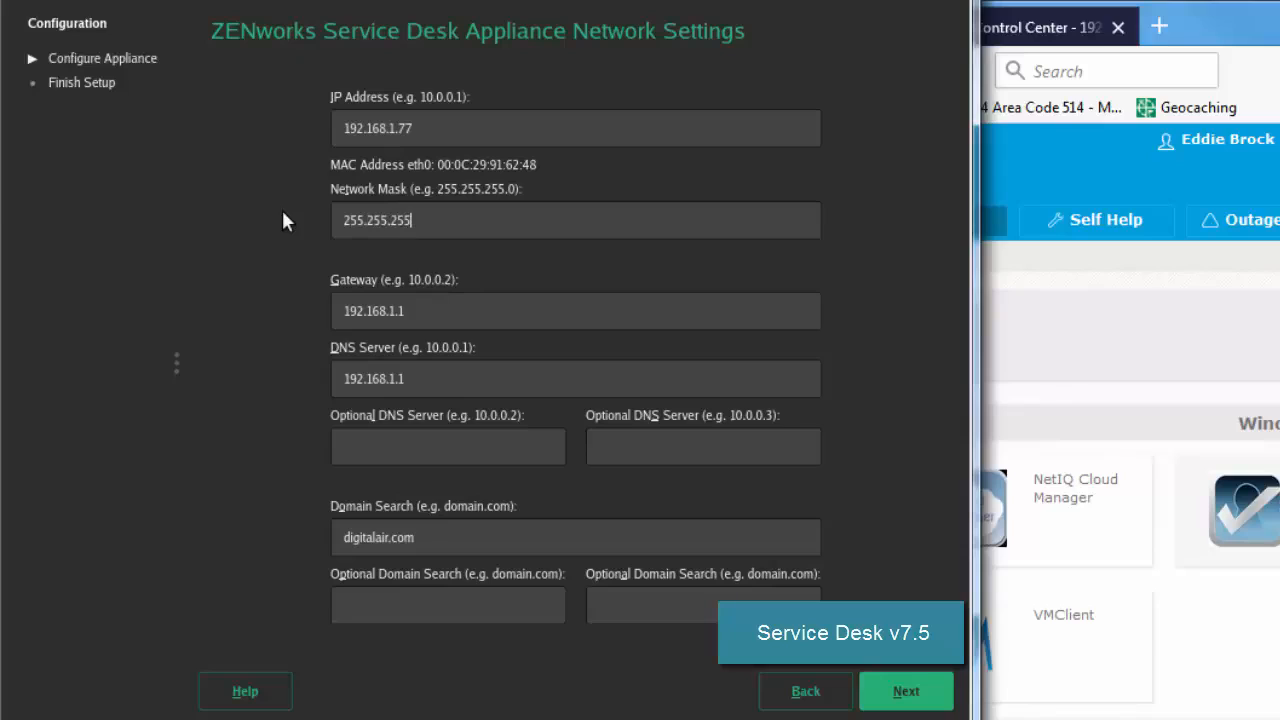
type(".0")
left_click(396, 456)
type("8.8.8.8")
left_click(938, 695)
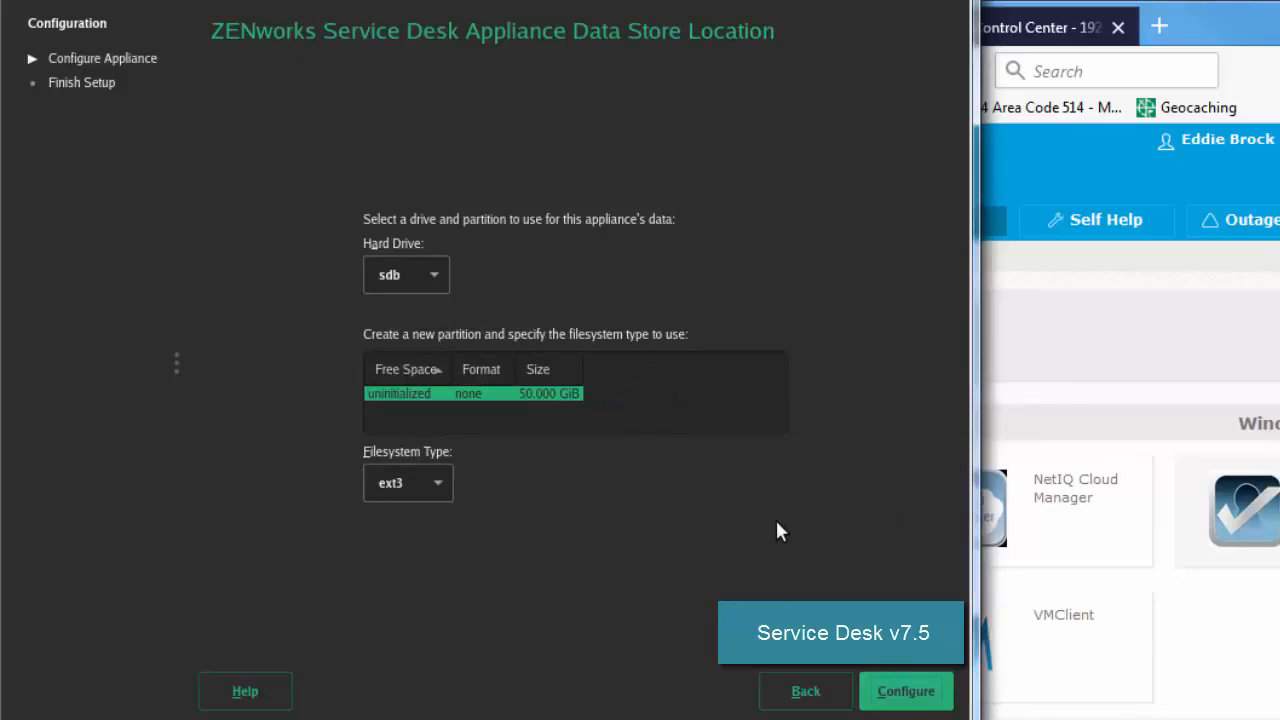
Apply the sdb ext3 storage choice, let configuration complete, and return to the new appliance console.
left_click(903, 690)
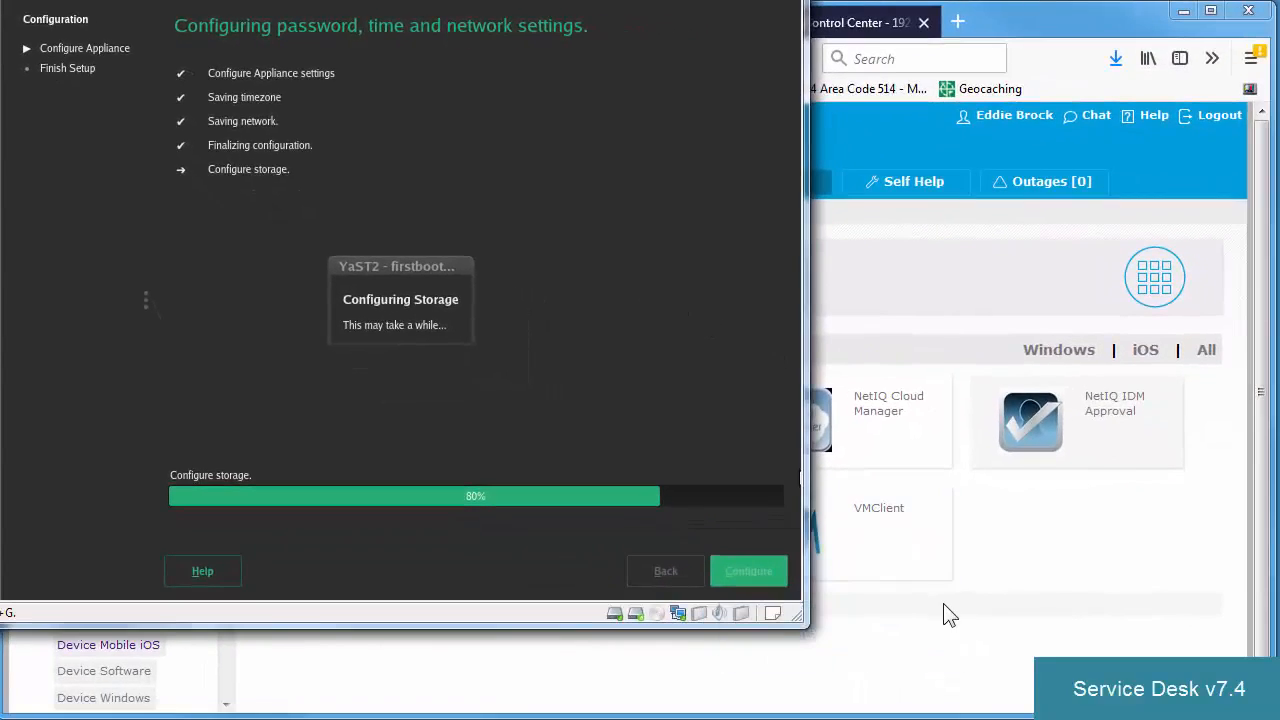
left_click(948, 614)
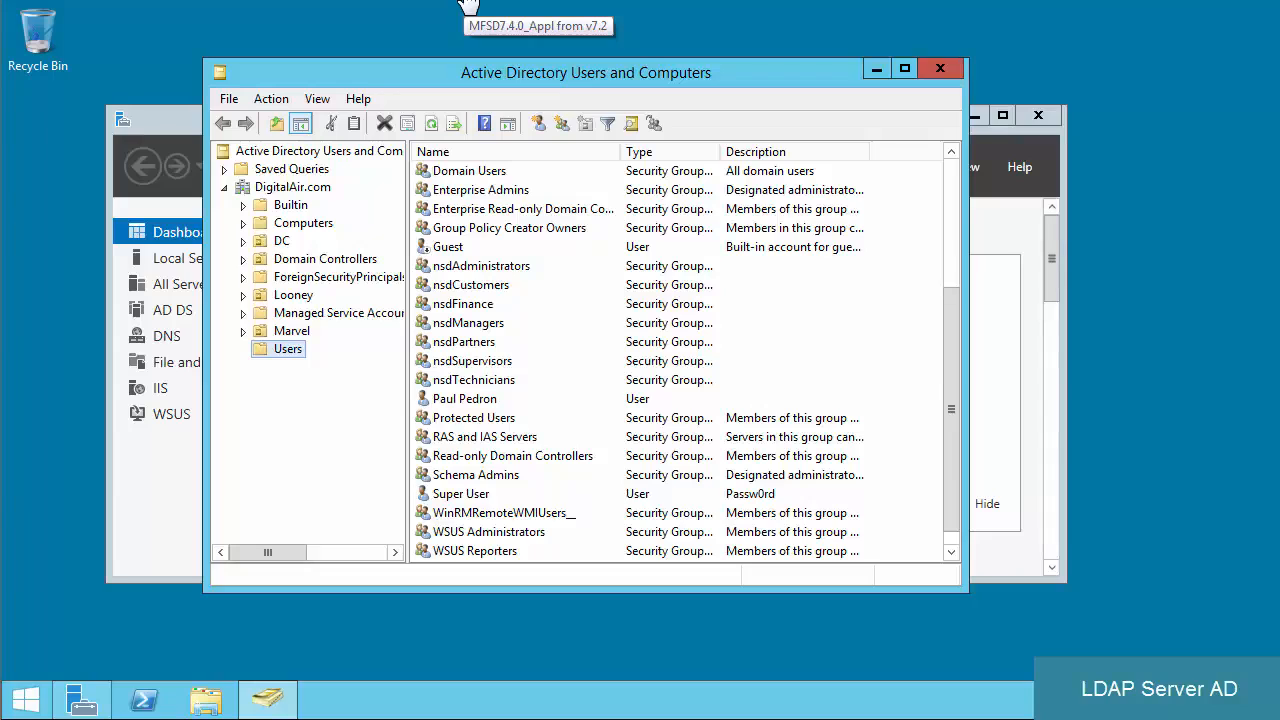
left_click(315, 5)
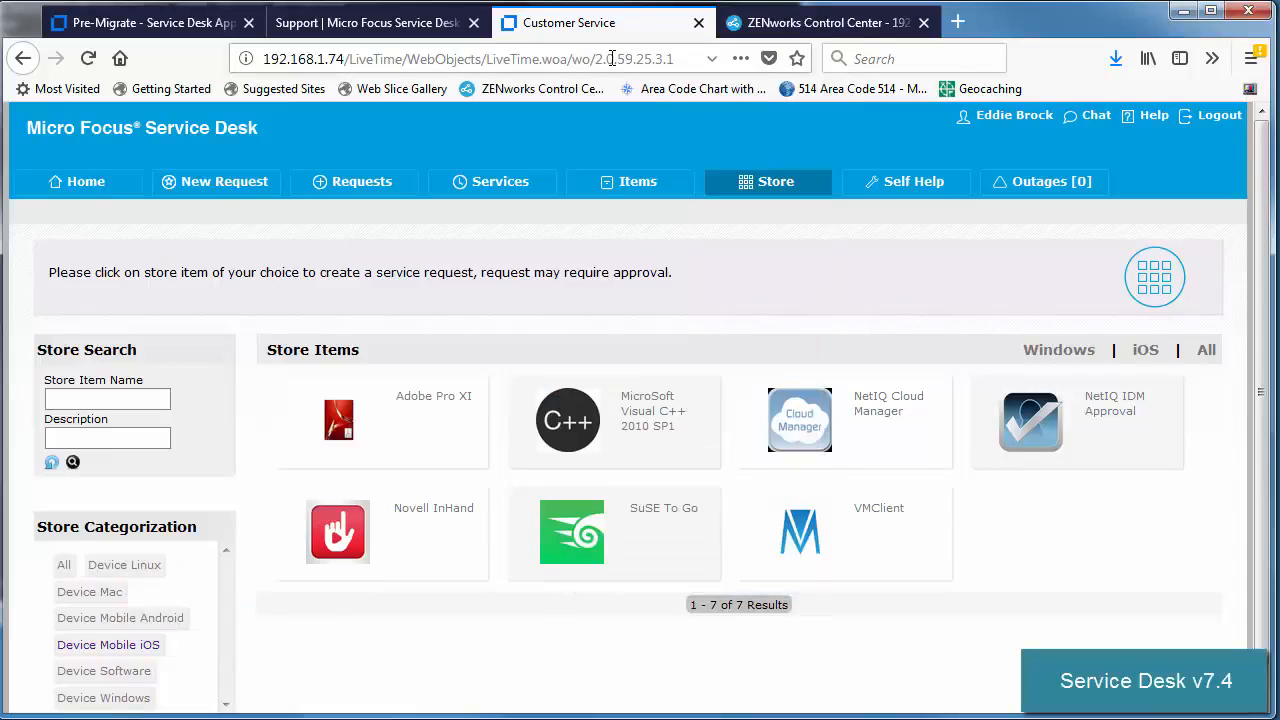
left_click(440, 58)
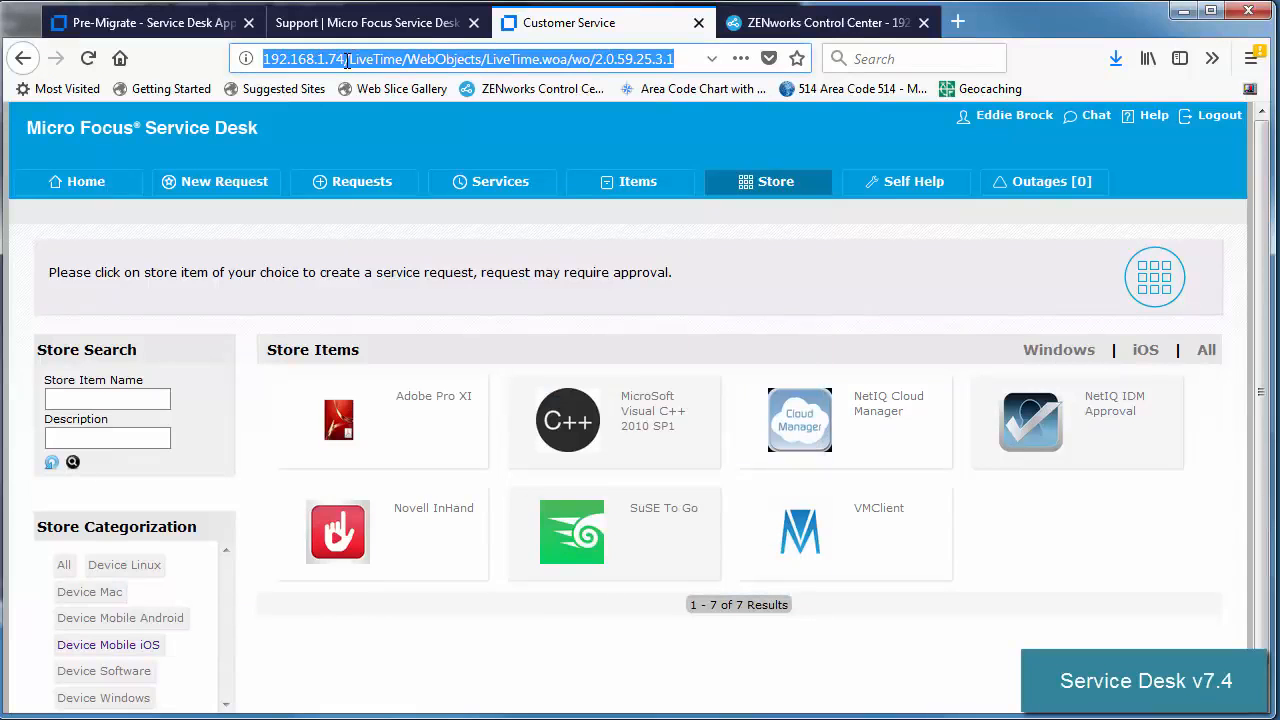
left_click_drag(344, 58, 700, 52)
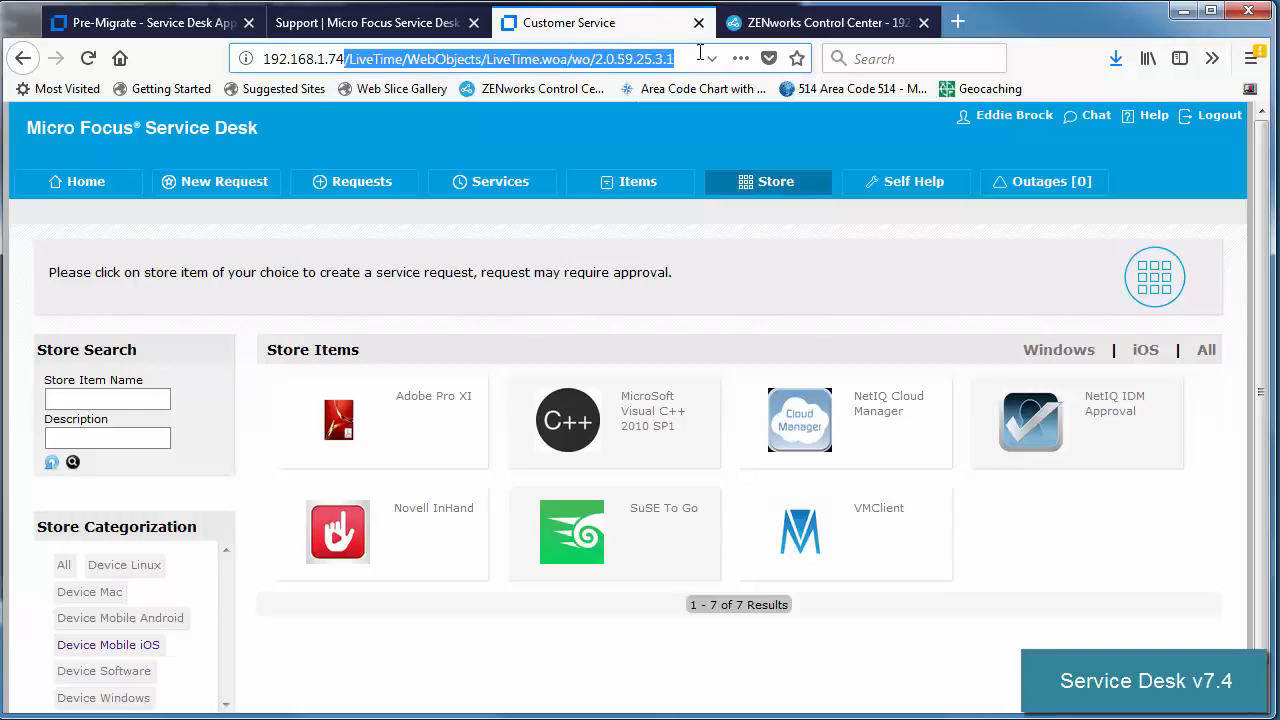
type(":9443")
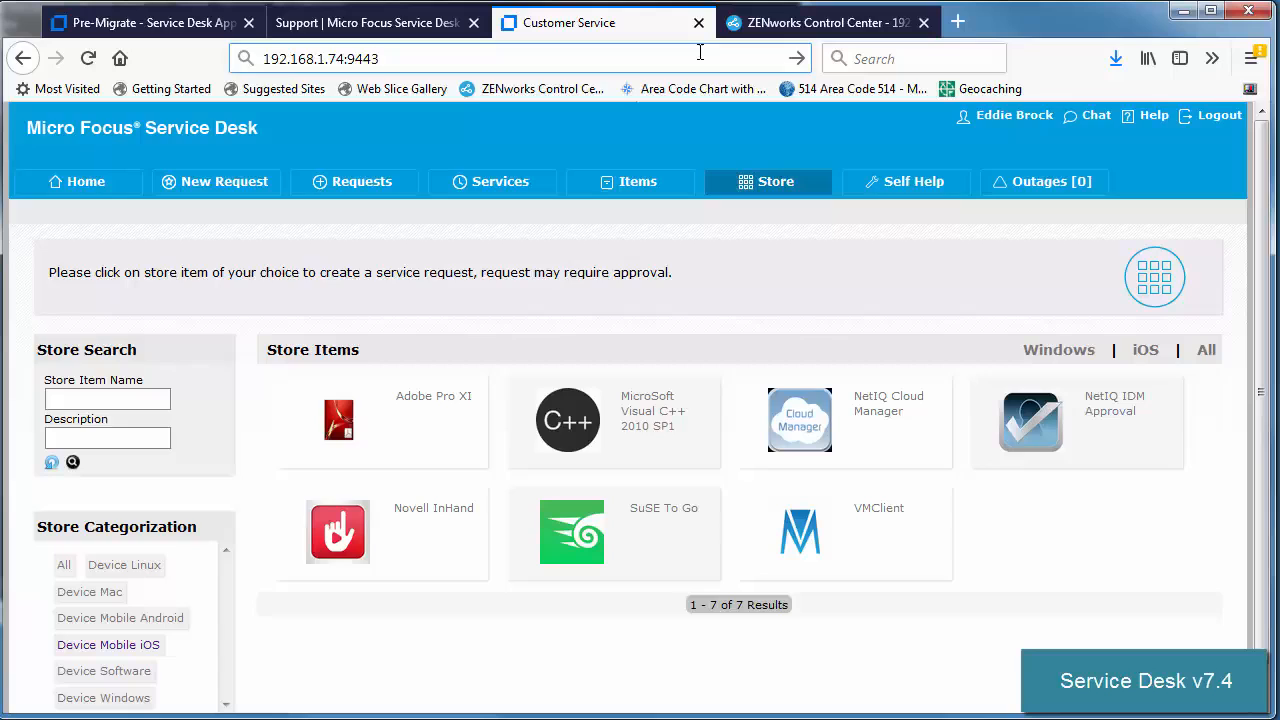
key("BackSpace")
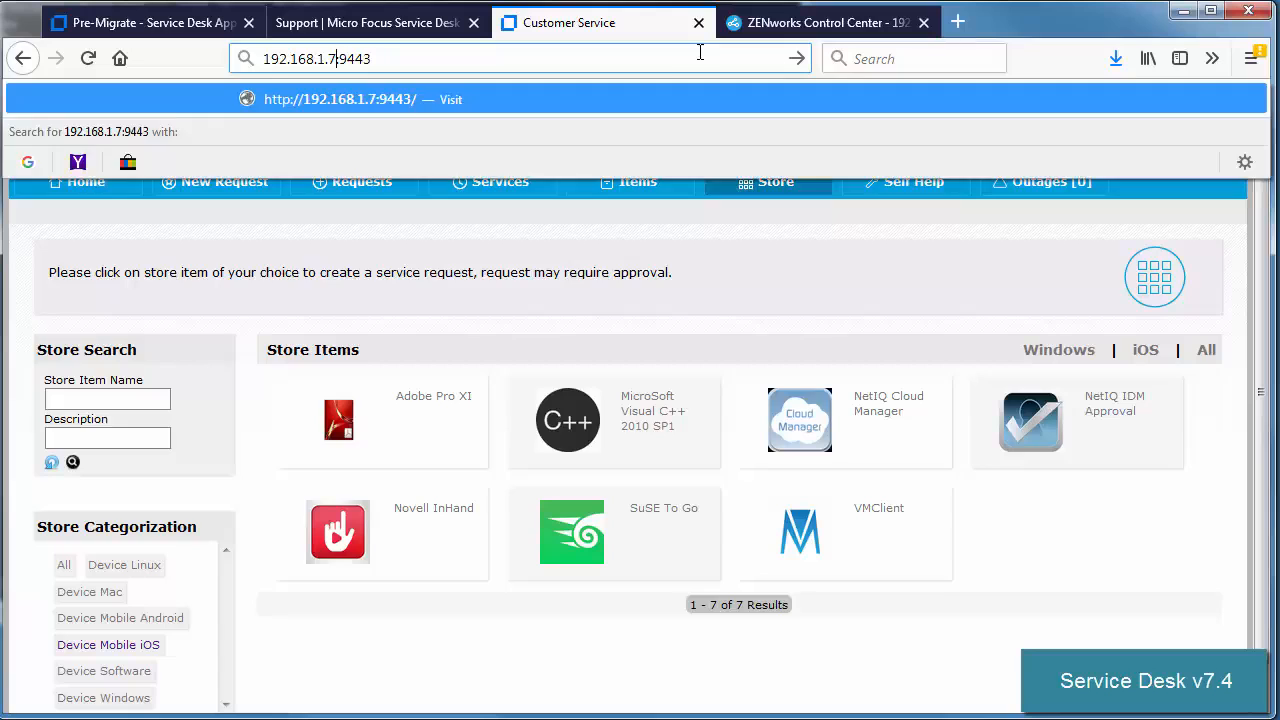
type("7")
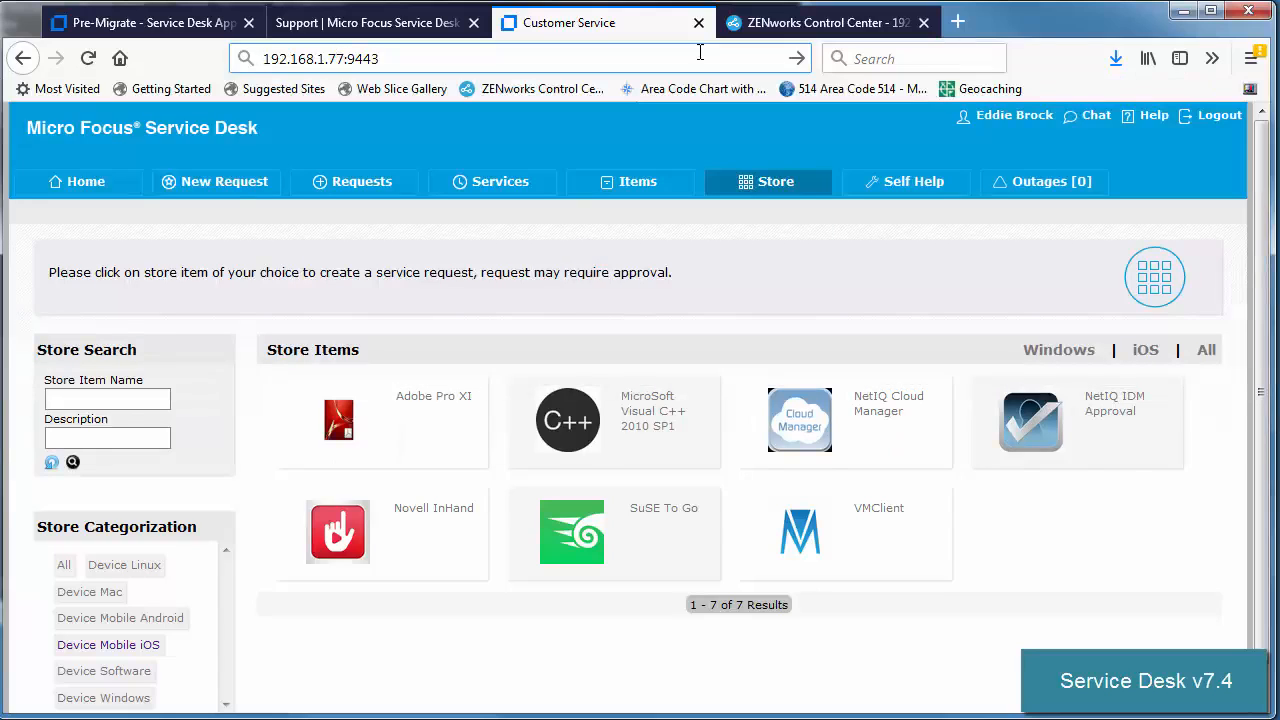
key("Home")
type("https://")
key("Return")
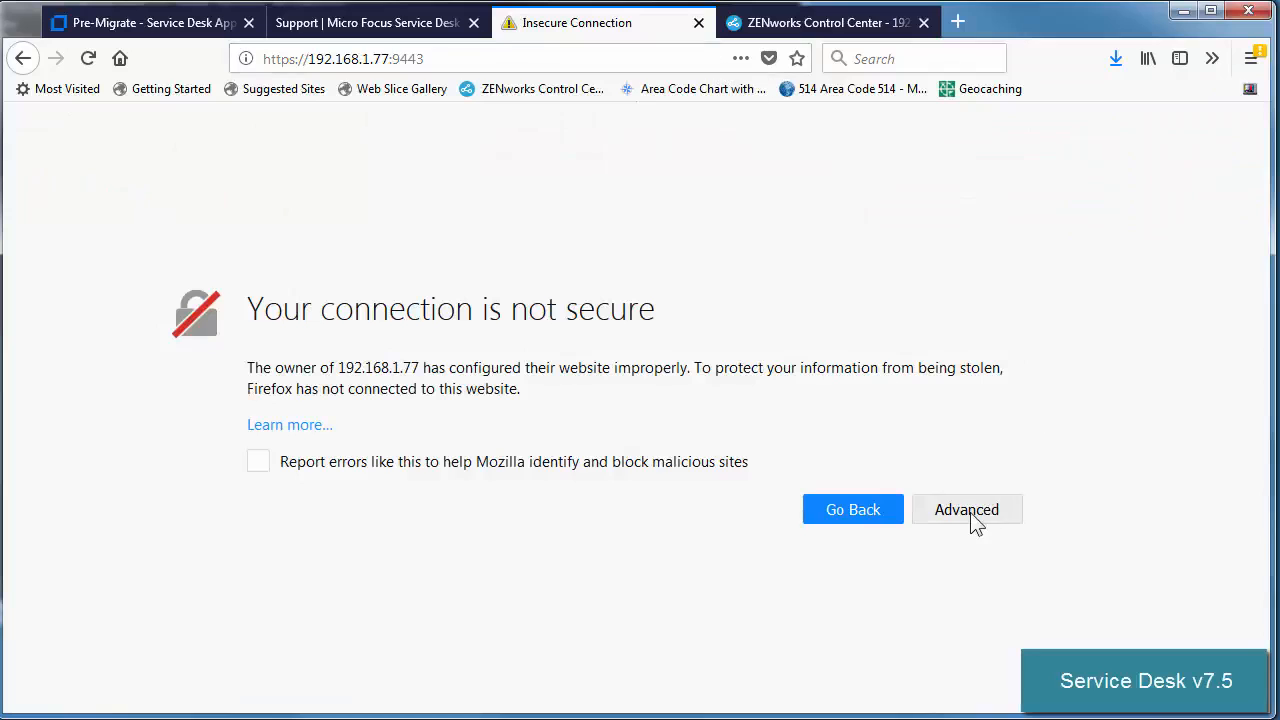
Add a security exception for the certificate and sign in with the saved sdadmin login.
left_click(972, 522)
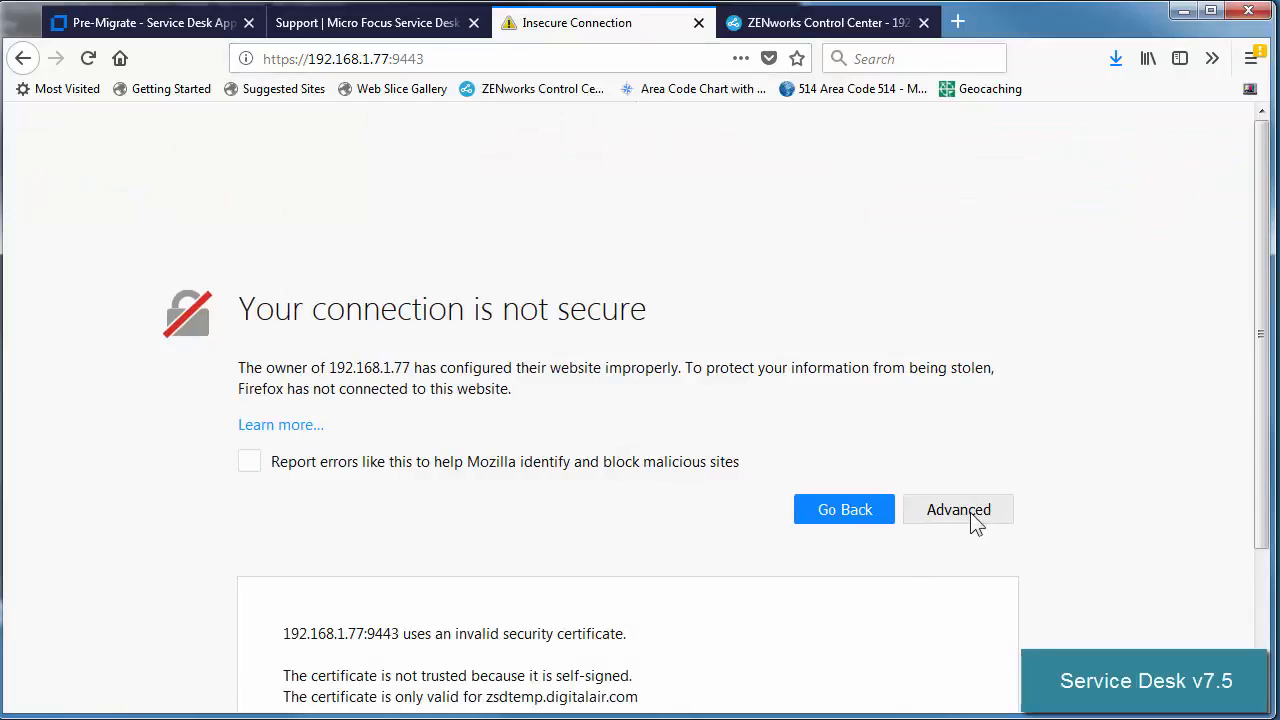
scroll(891, 586, "down", 4)
left_click(891, 641)
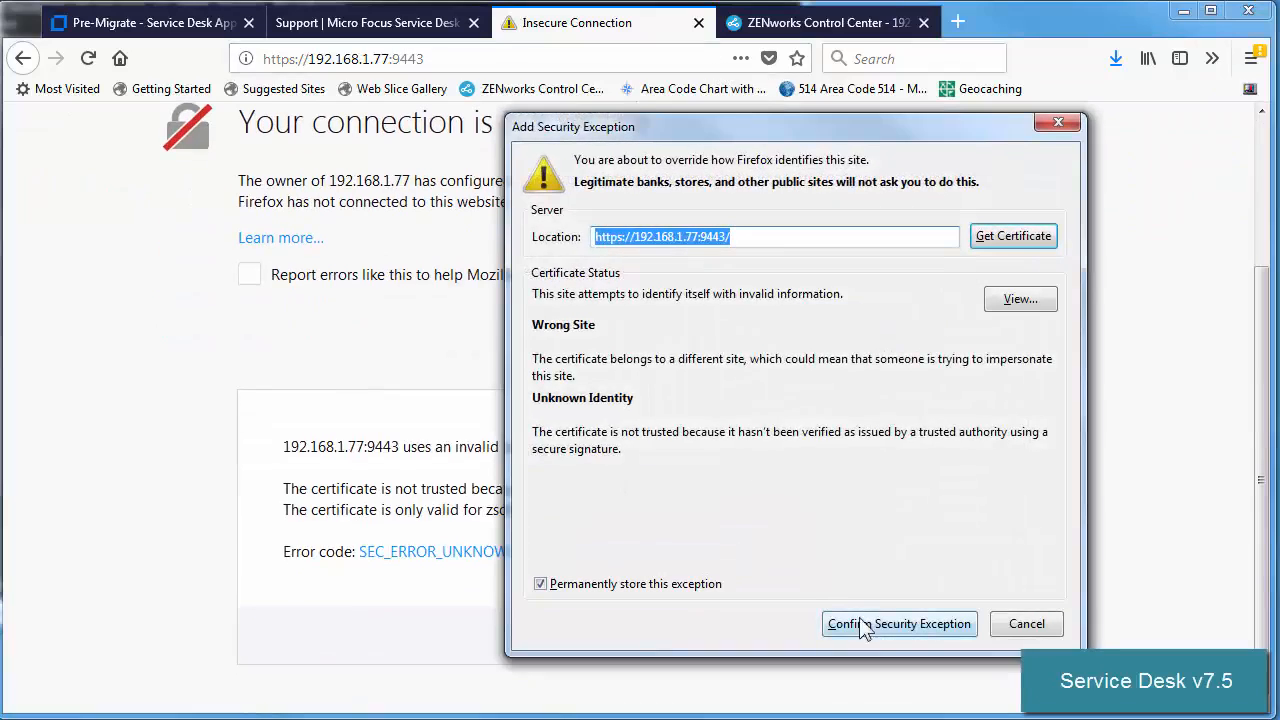
left_click(862, 627)
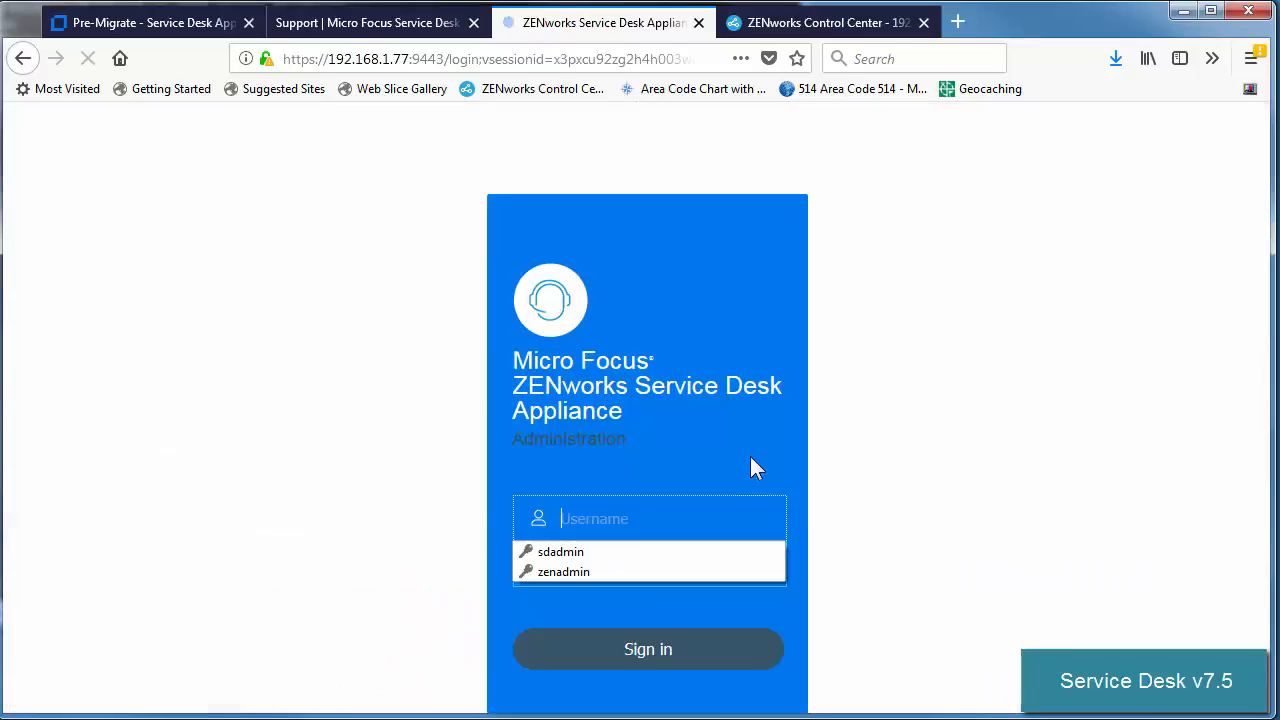
left_click(560, 552)
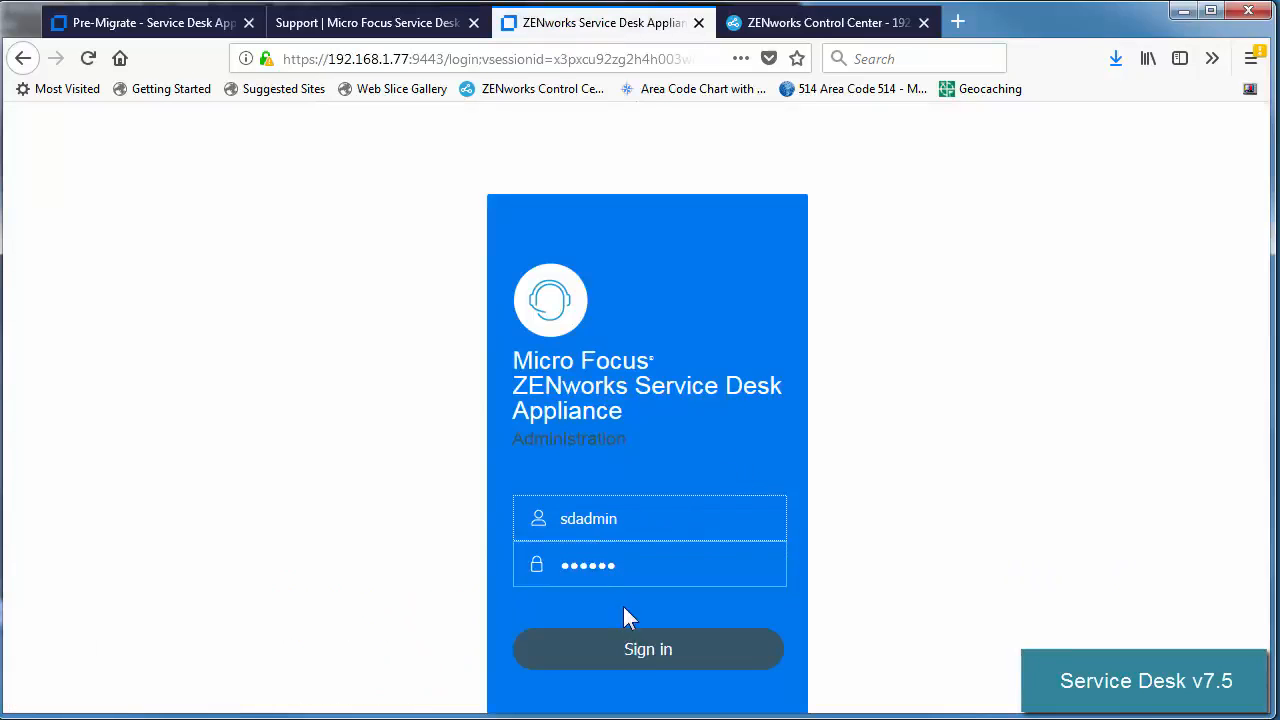
left_click(629, 660)
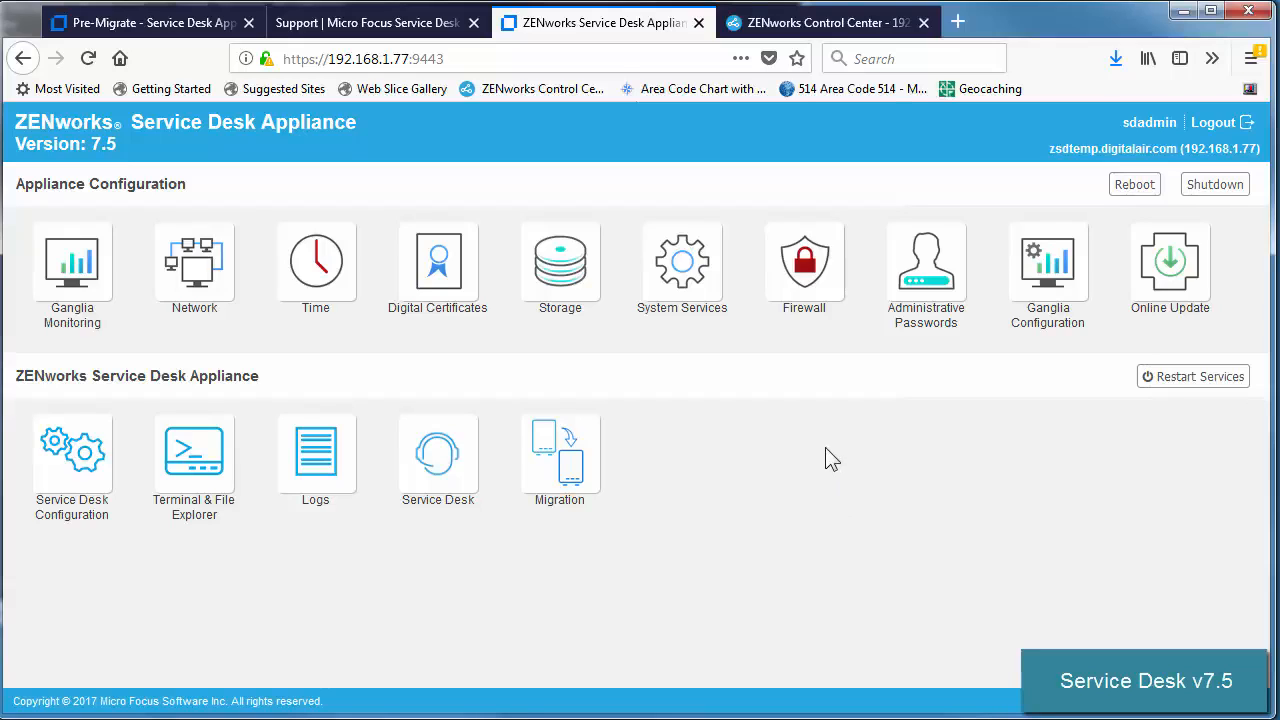
Migrate from the old appliance at 192.168.1.74 using its root password.
left_click(583, 455)
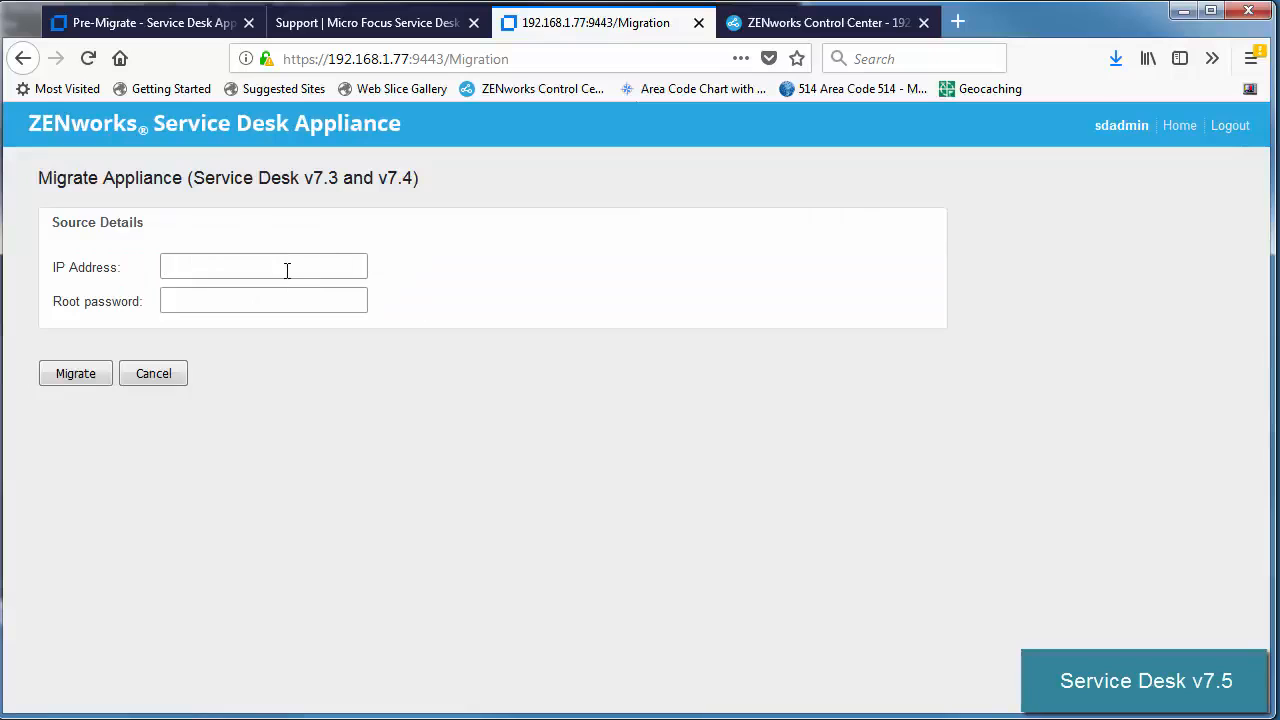
left_click(287, 267)
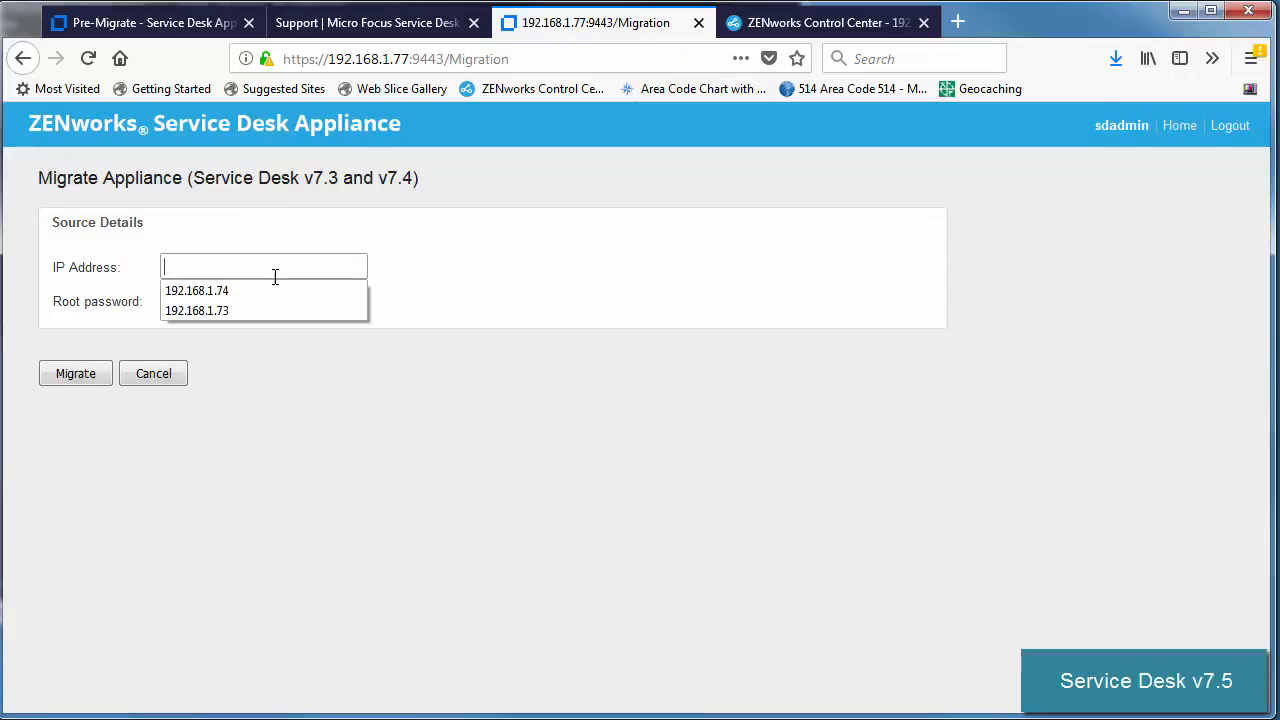
left_click(266, 291)
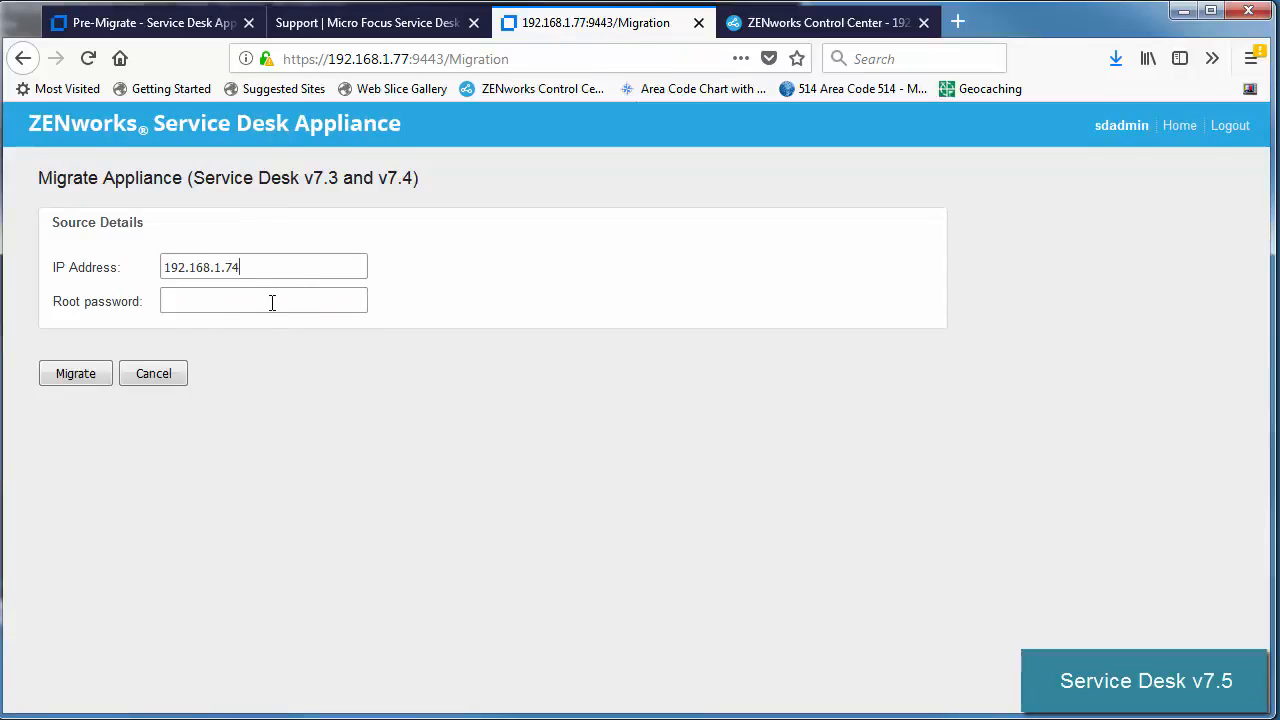
left_click(271, 303)
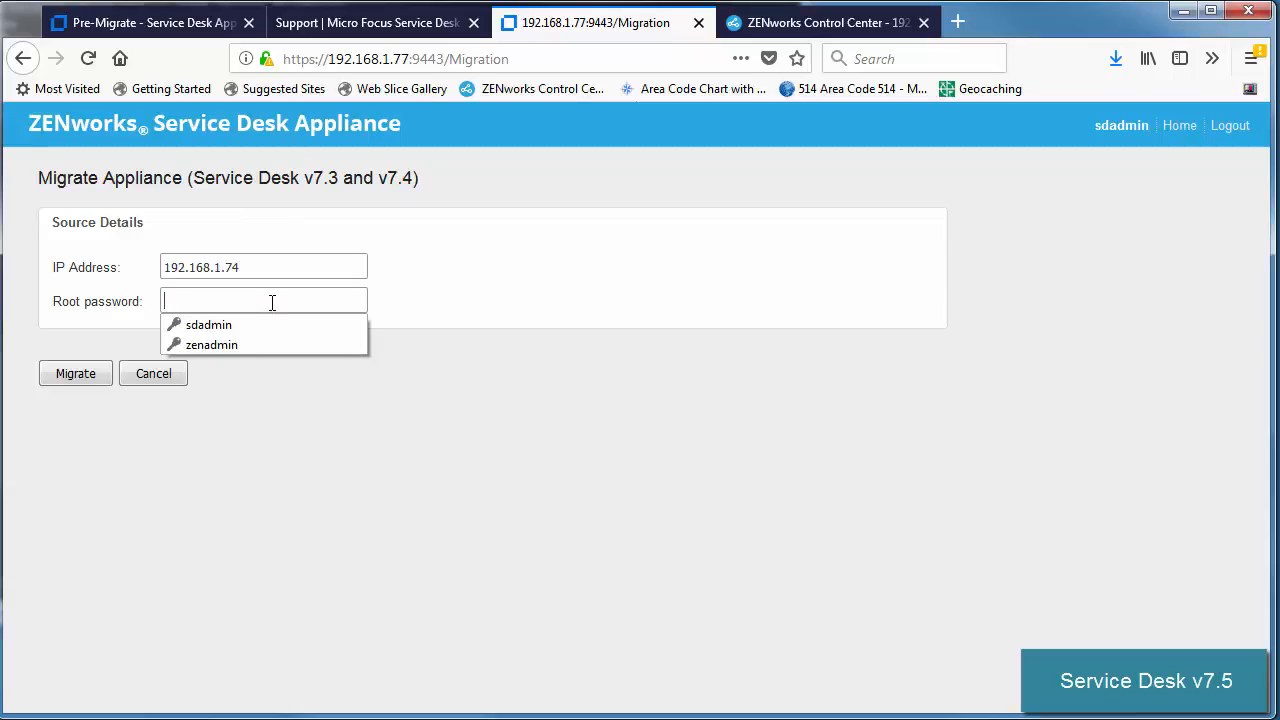
type("novell")
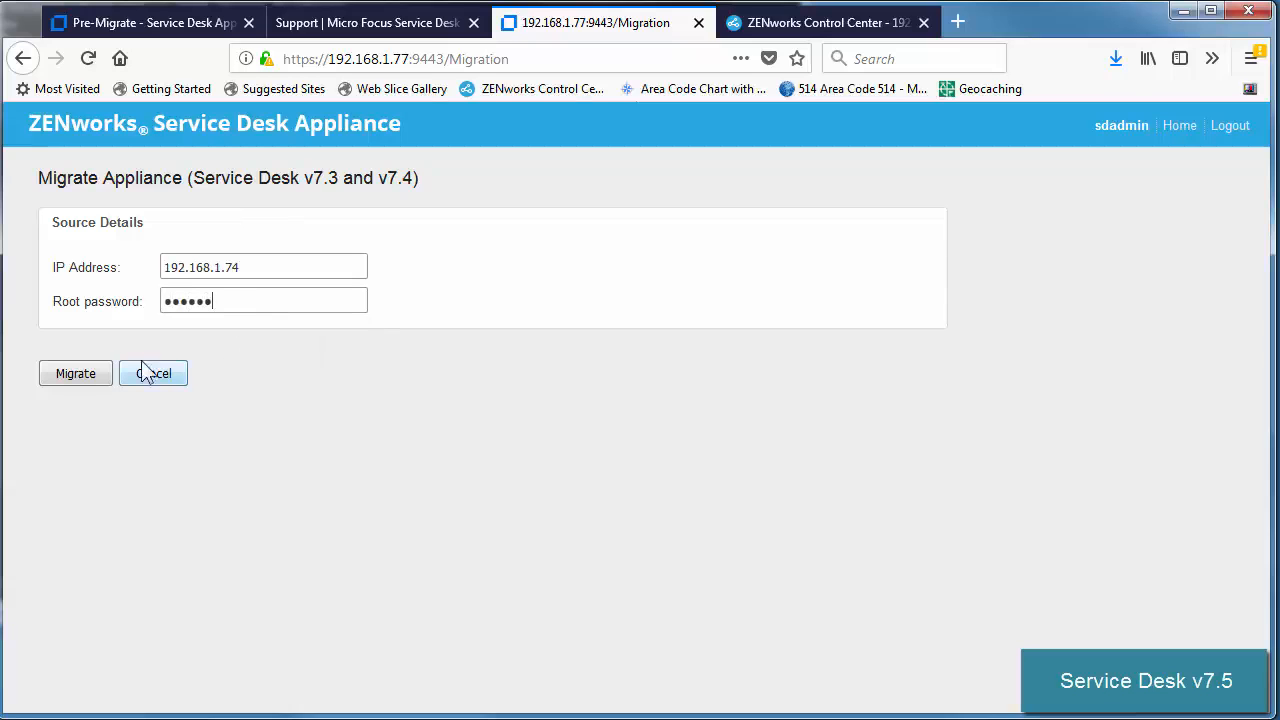
left_click(78, 376)
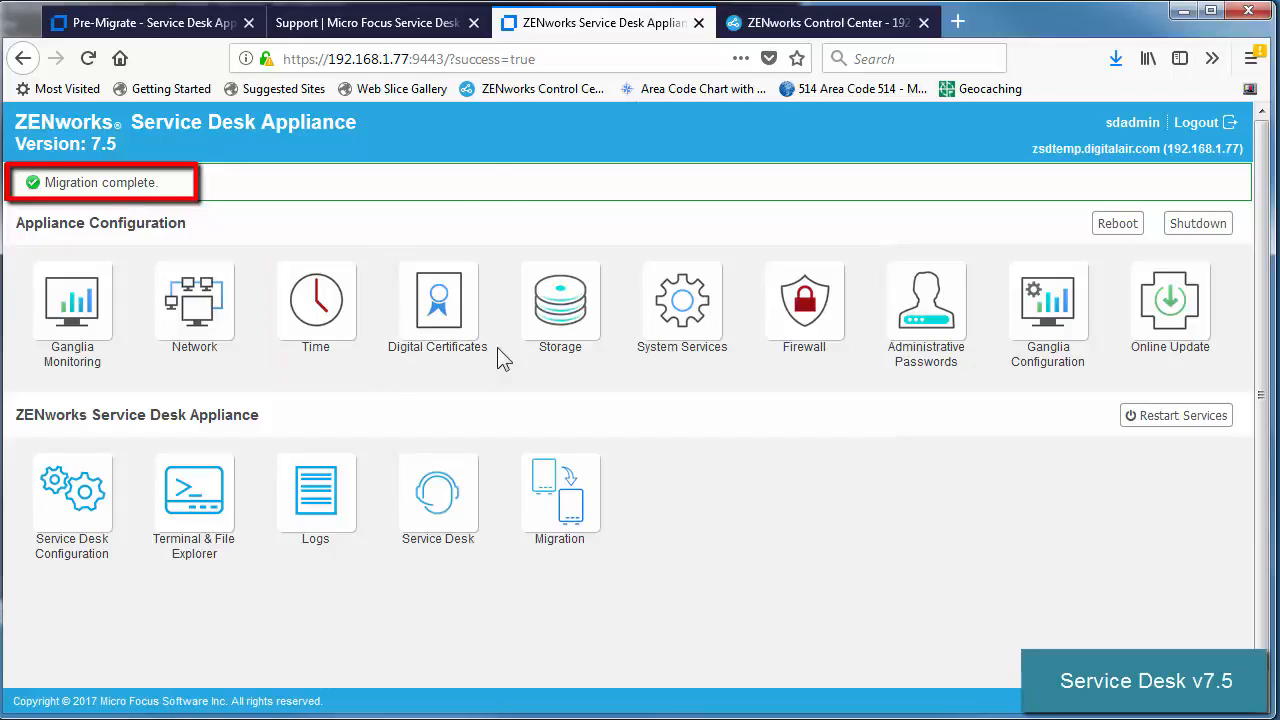
Open the Service Desk application and accept its certificate security exception.
left_click(465, 515)
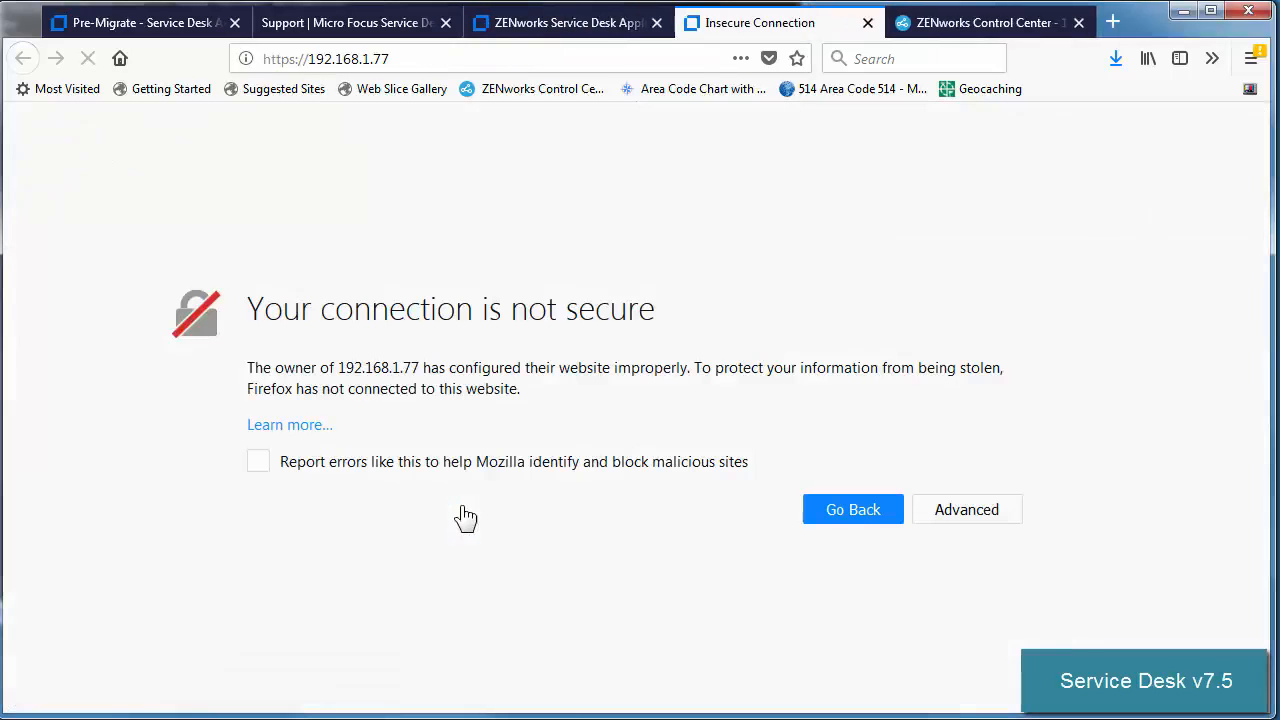
left_click(948, 511)
scroll(957, 514, "down", 3)
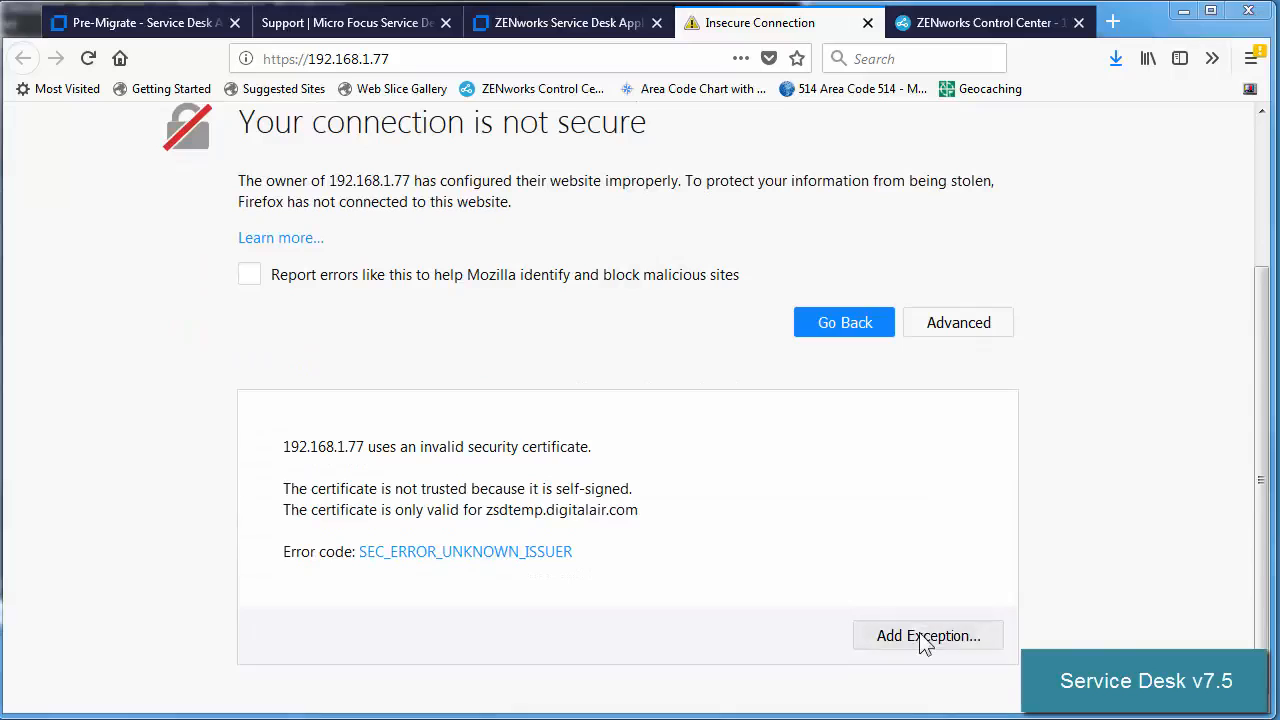
left_click(924, 638)
left_click(908, 624)
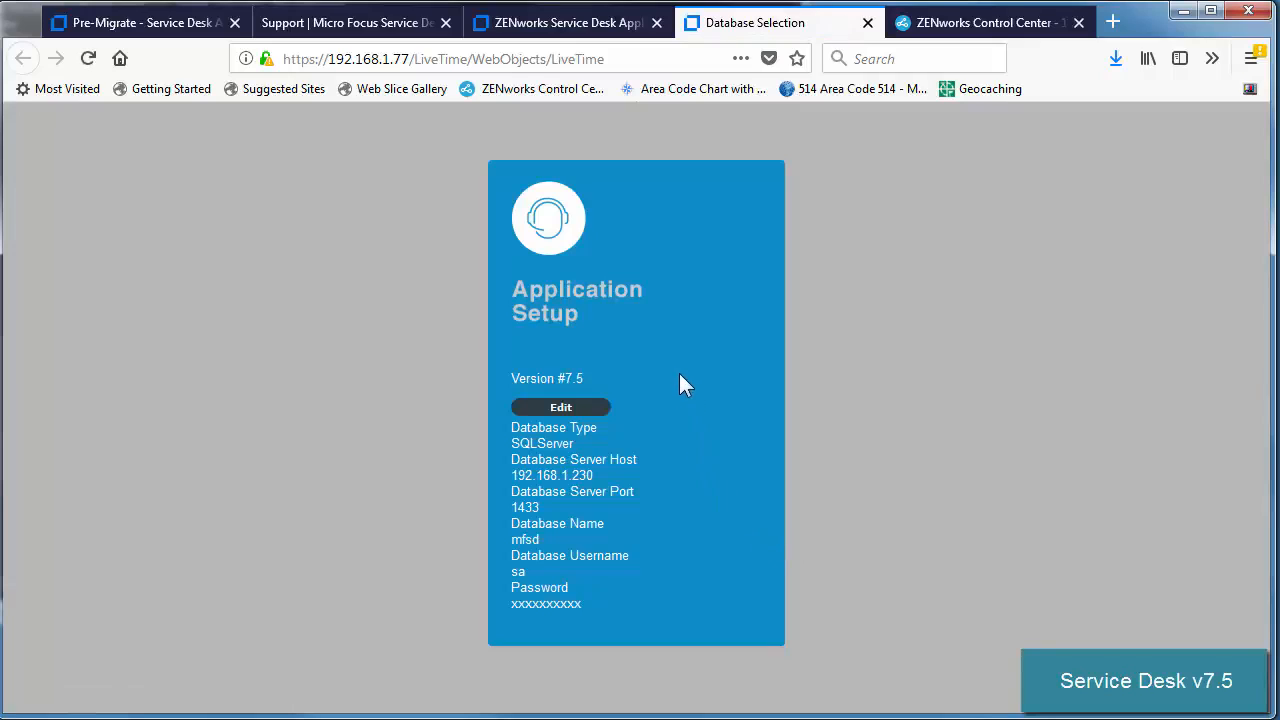
Test the SQLServer database connection at 192.168.1.230, save the login, and show advanced options.
left_click(560, 407)
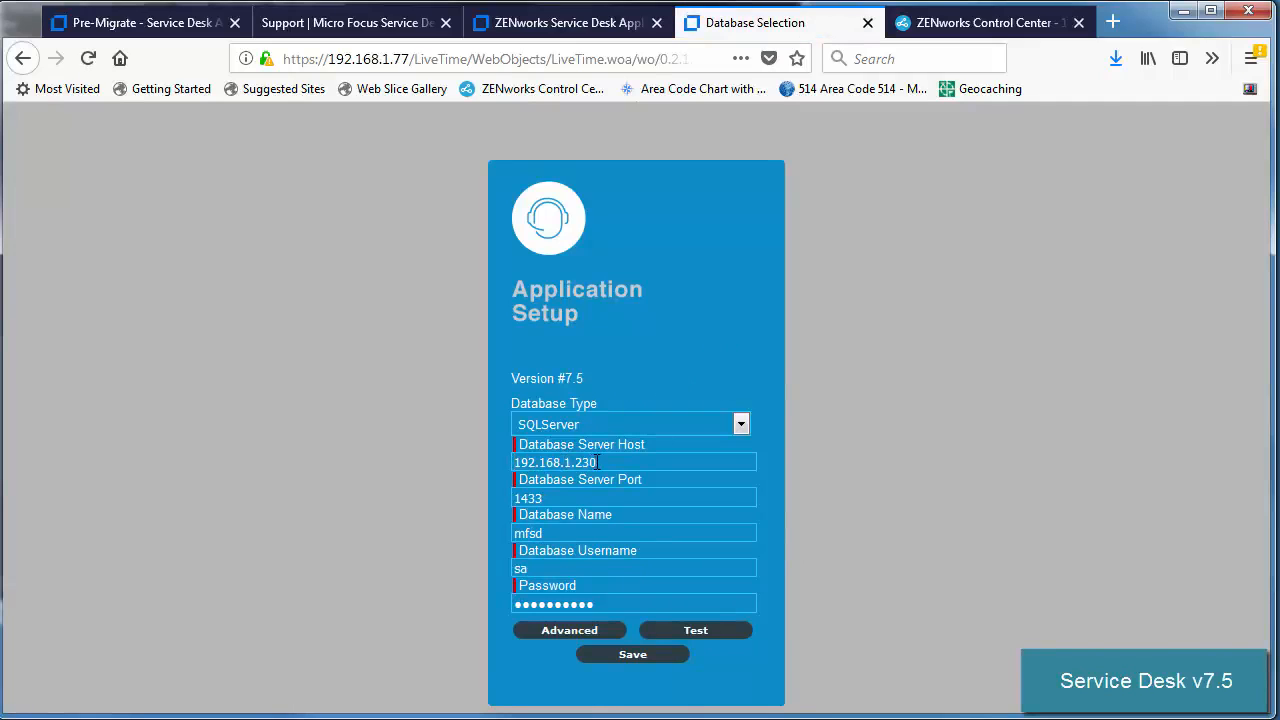
left_click_drag(597, 462, 565, 462)
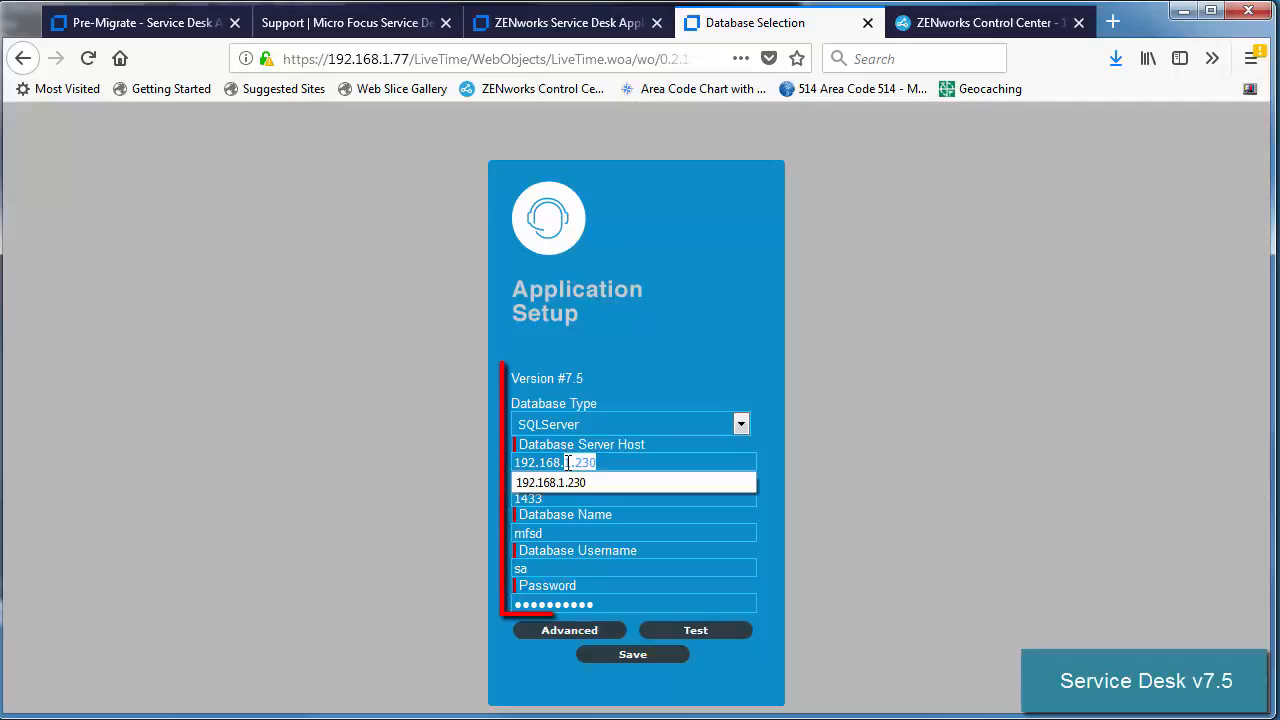
left_click(442, 528)
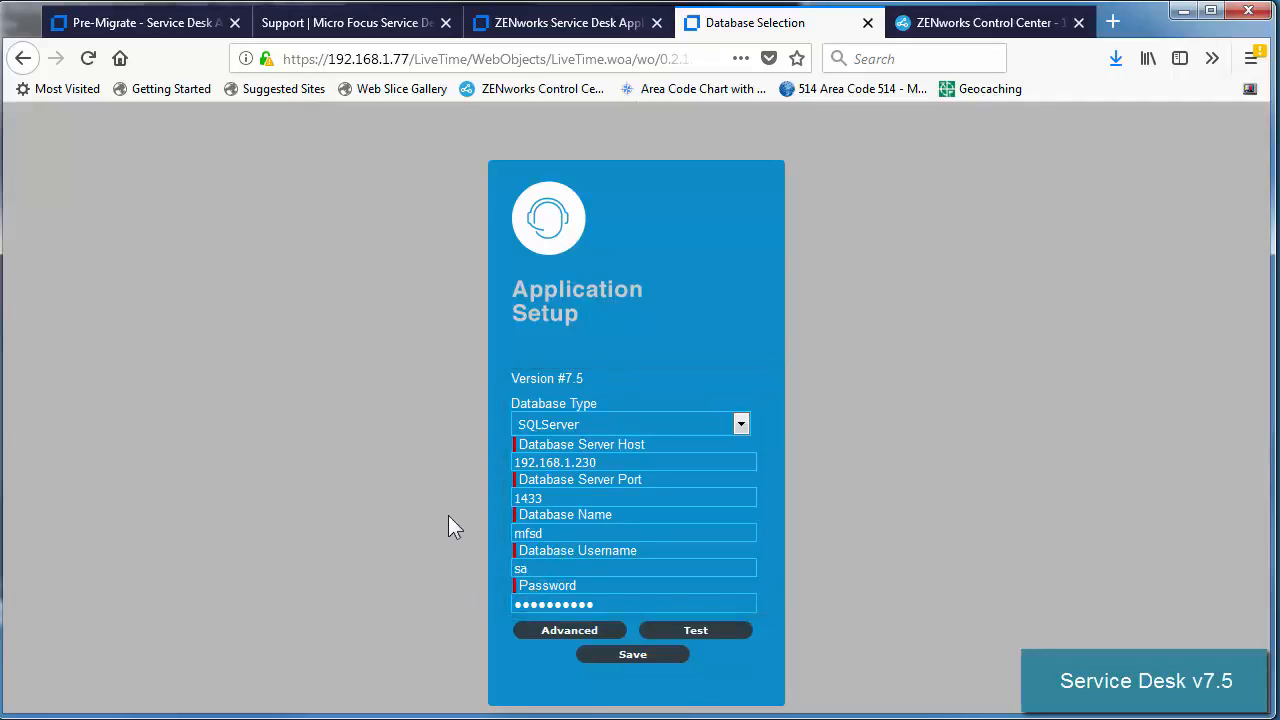
left_click(689, 632)
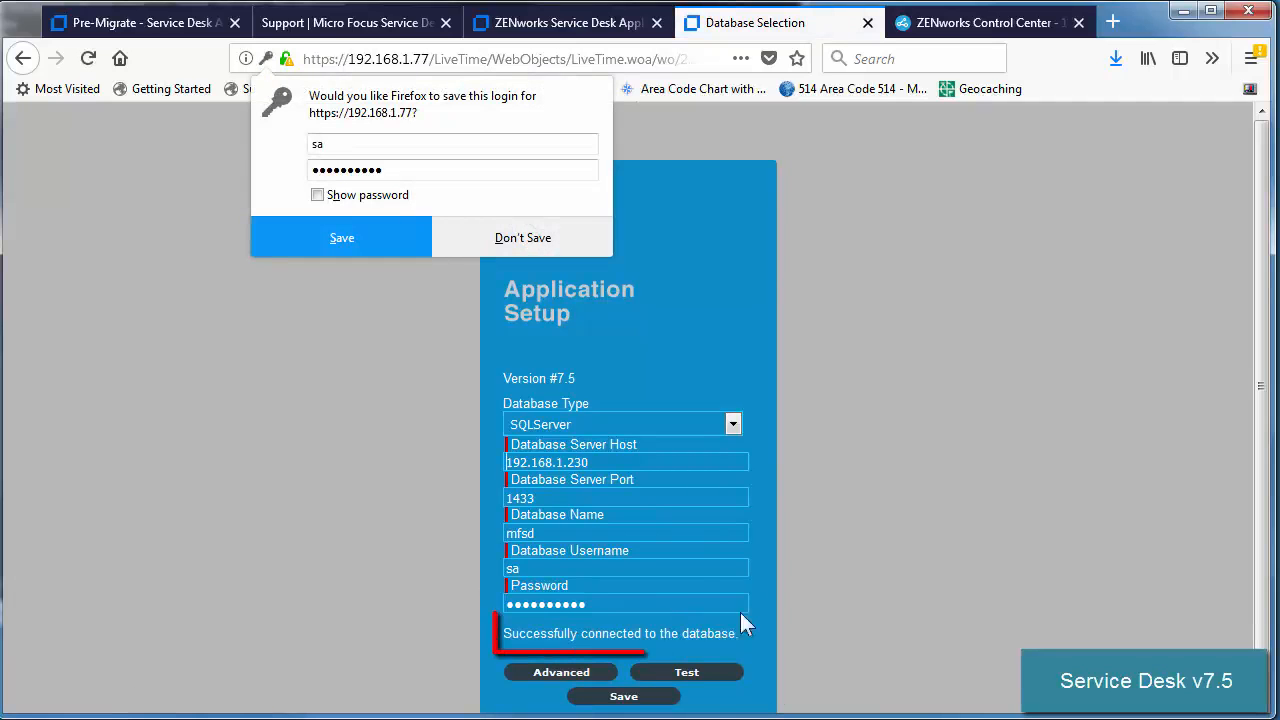
left_click(373, 241)
scroll(371, 468, "down", 1)
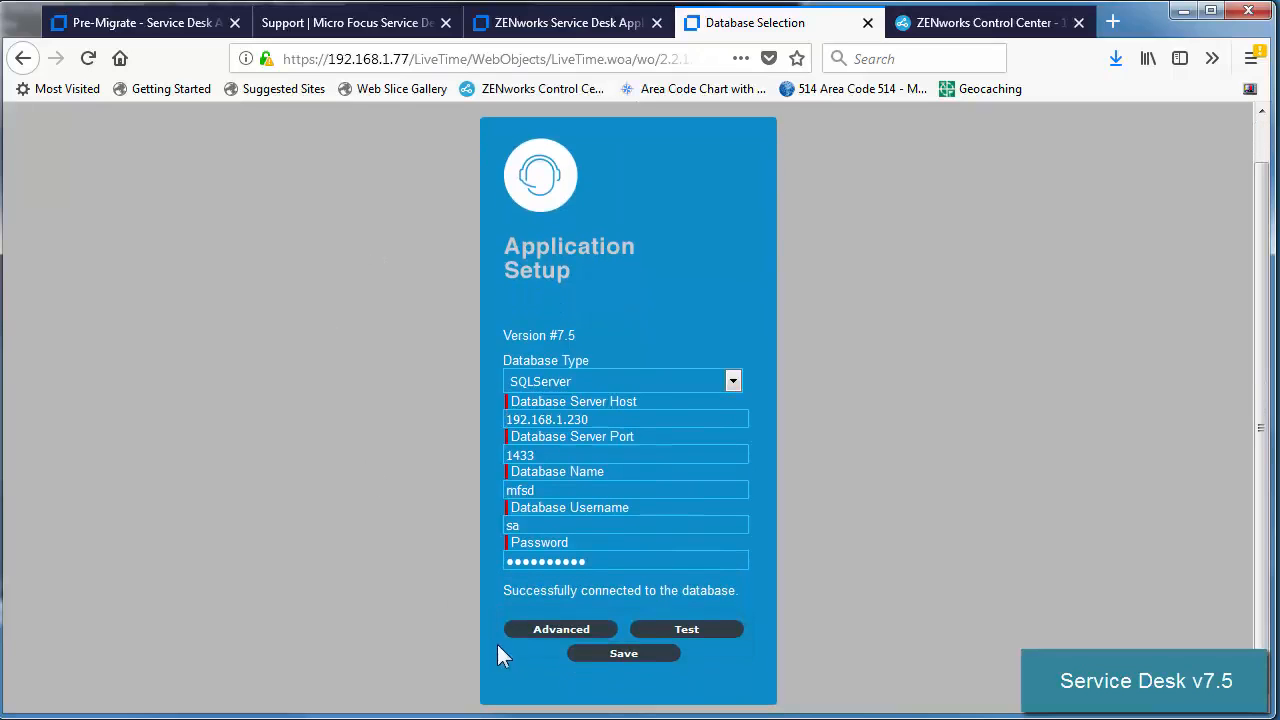
left_click(548, 630)
scroll(914, 528, "down", 2)
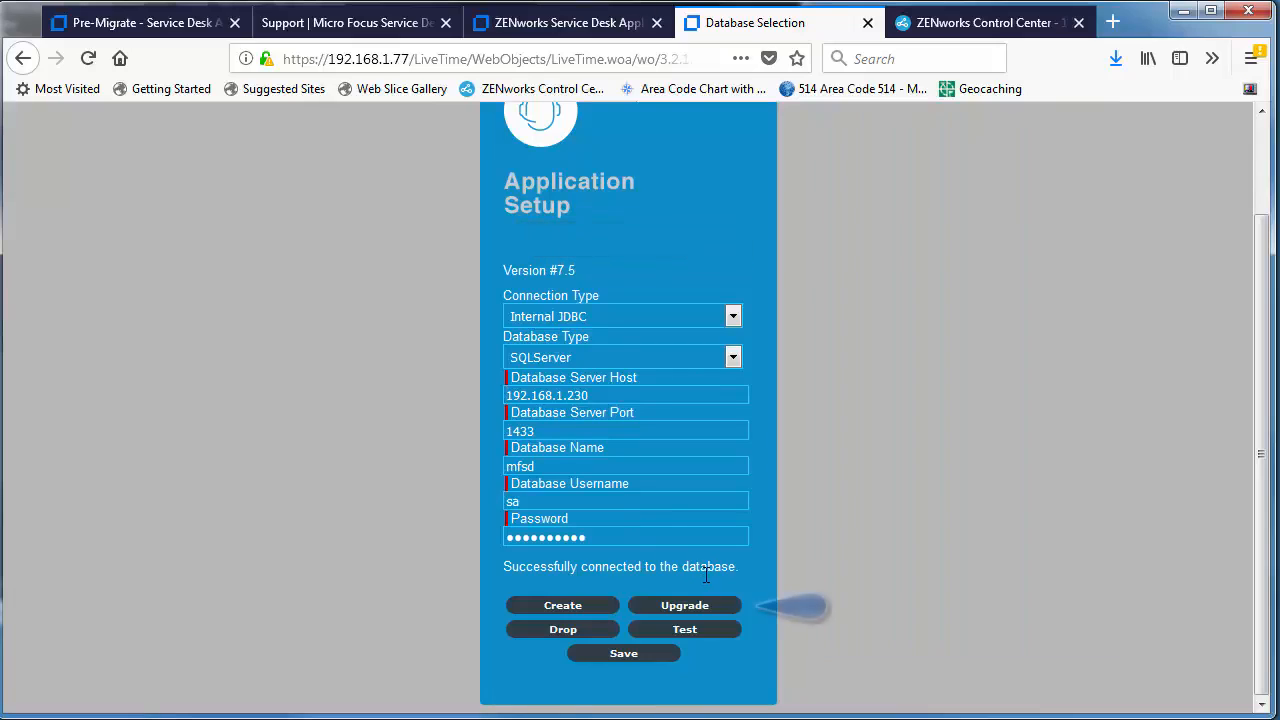
Upgrade the existing mfsd database to Version #7.5 and close the completed summary.
left_click(694, 607)
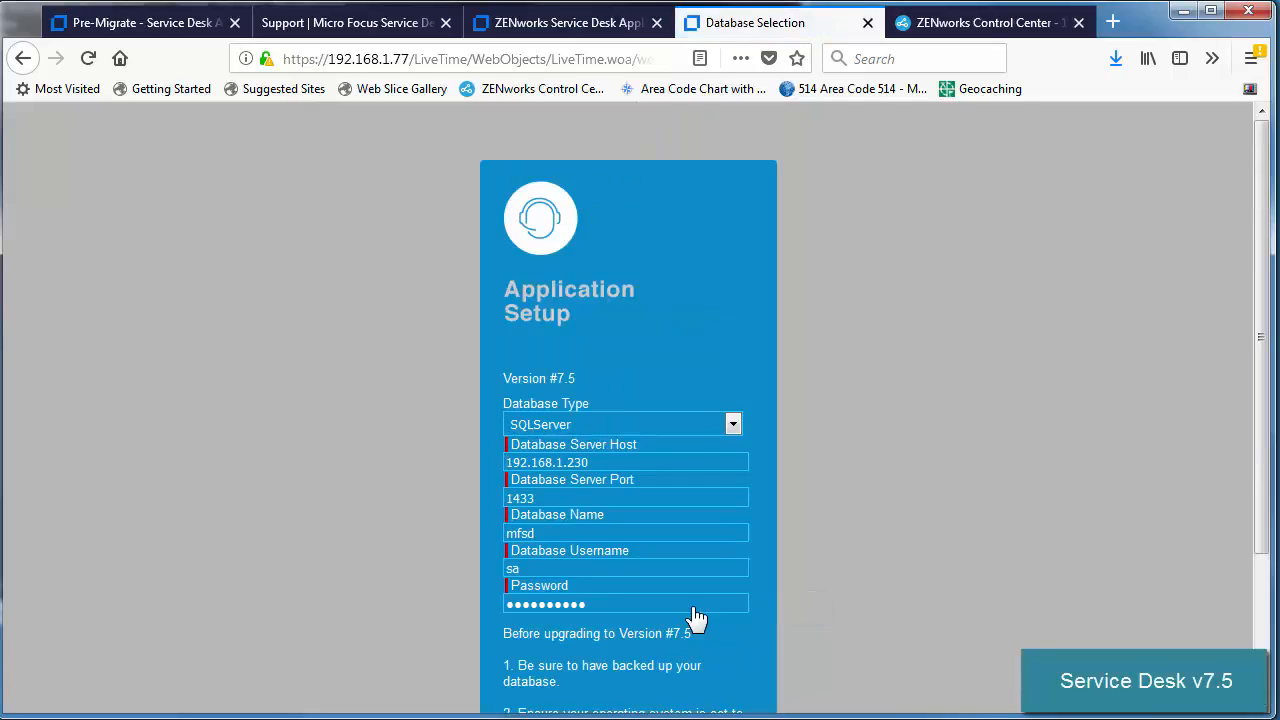
scroll(700, 617, "down", 3)
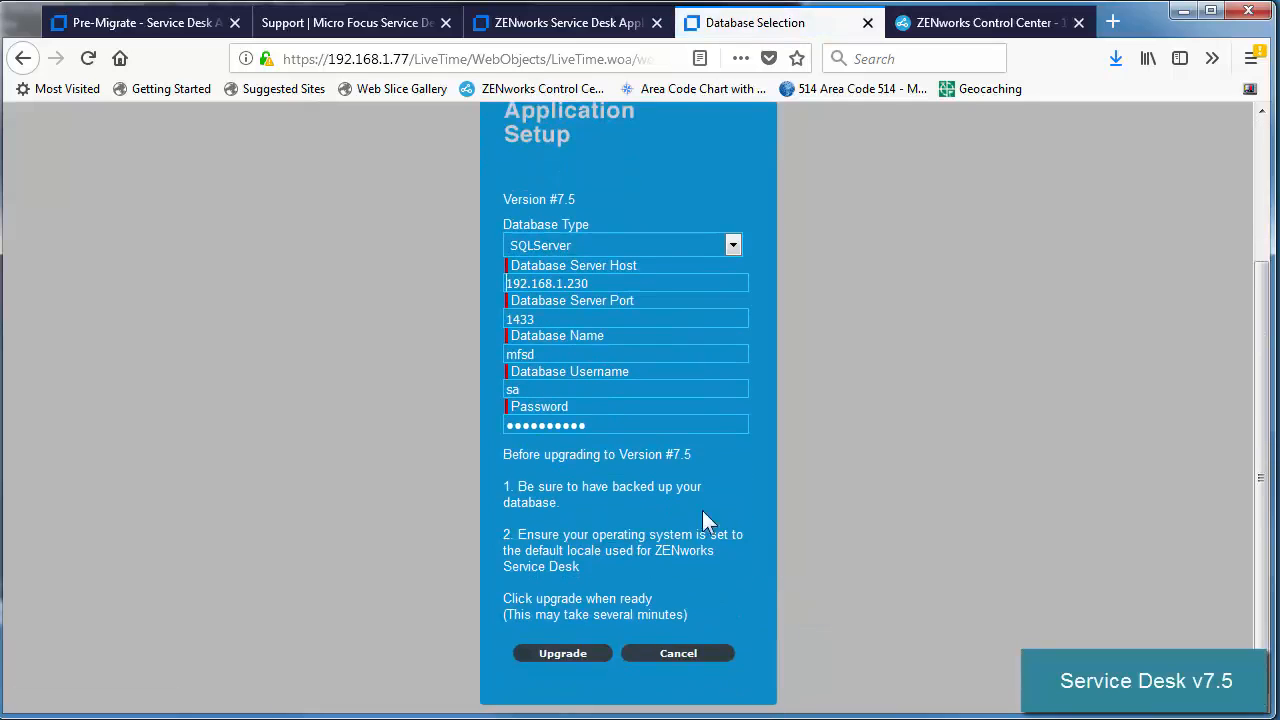
left_click_drag(601, 487, 656, 487)
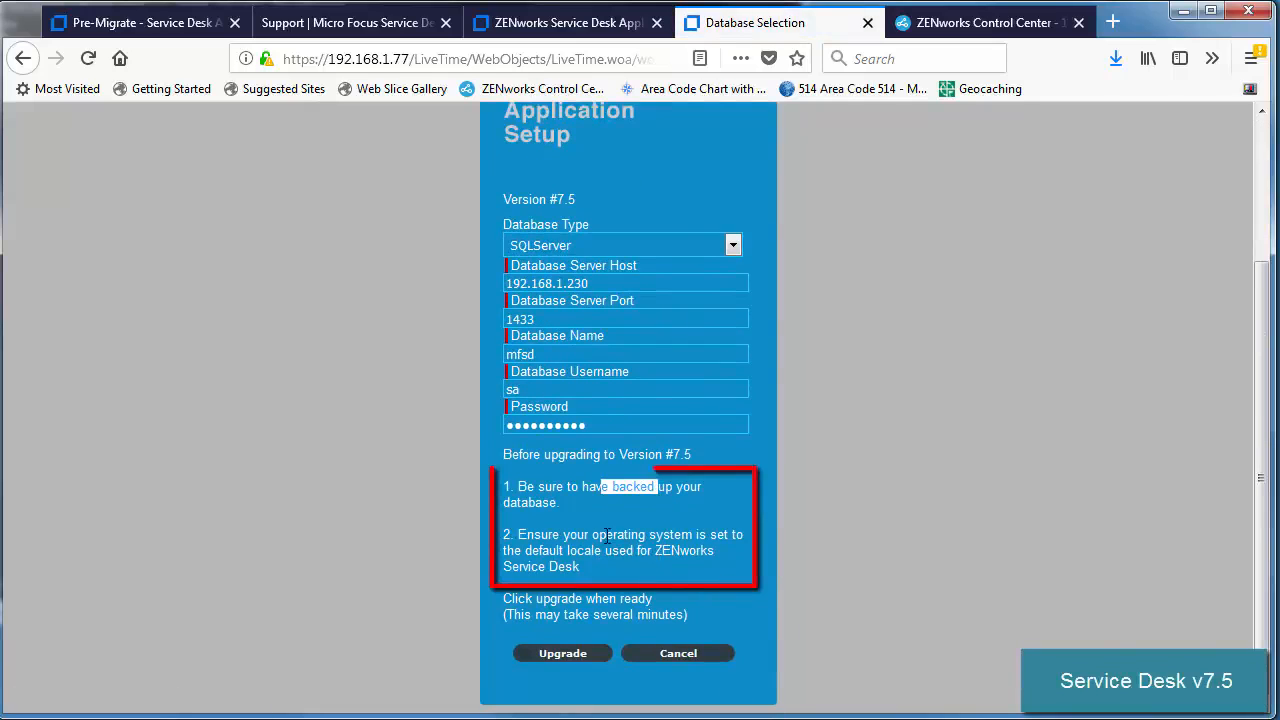
left_click_drag(577, 536, 682, 536)
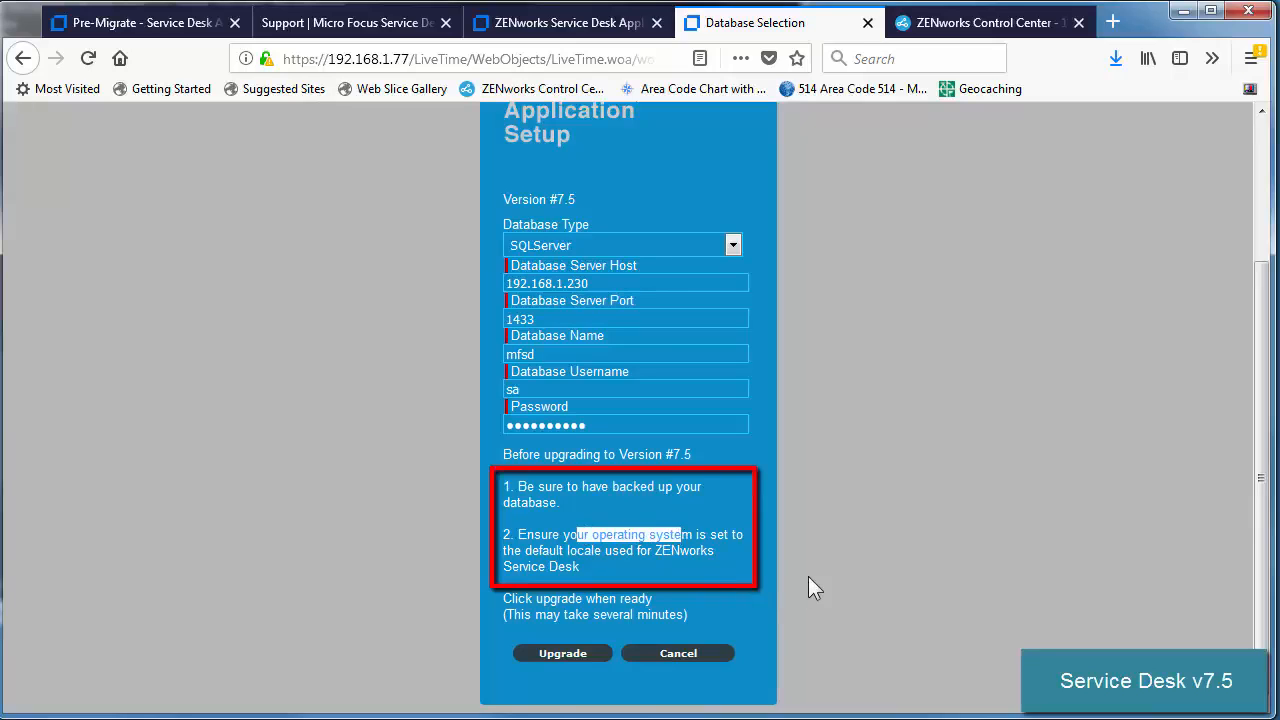
left_click(563, 653)
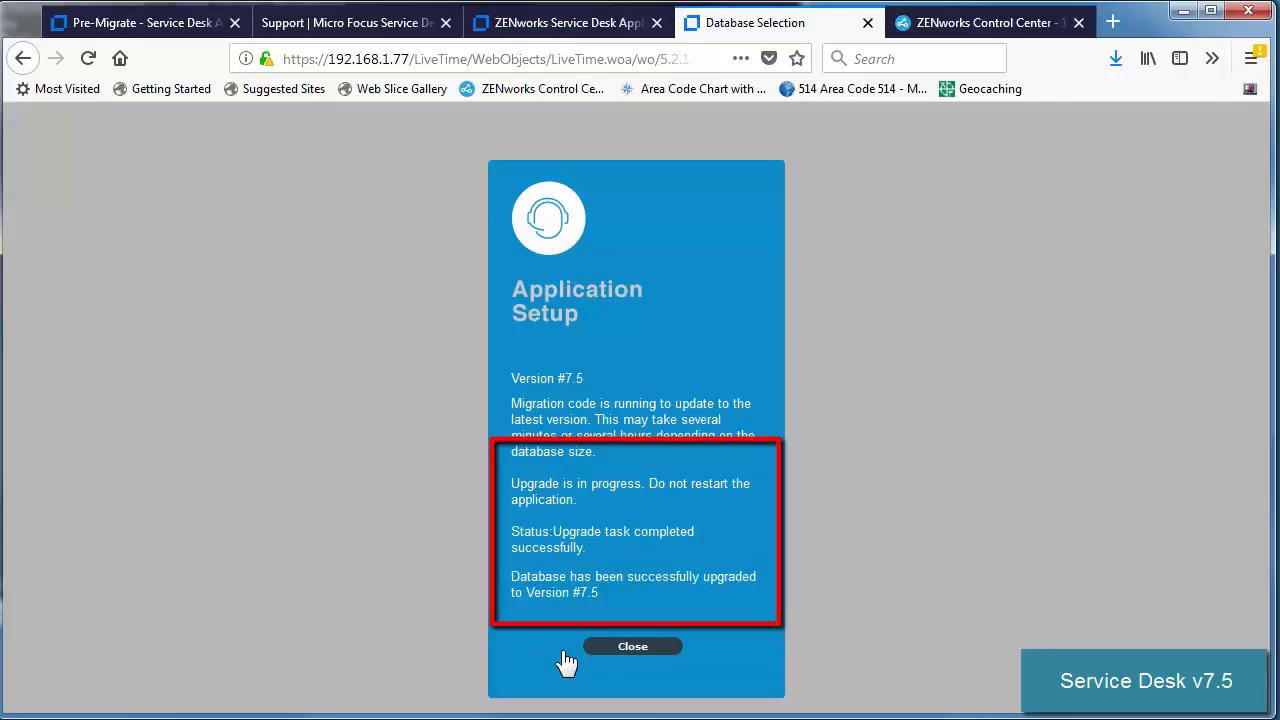
left_click(632, 647)
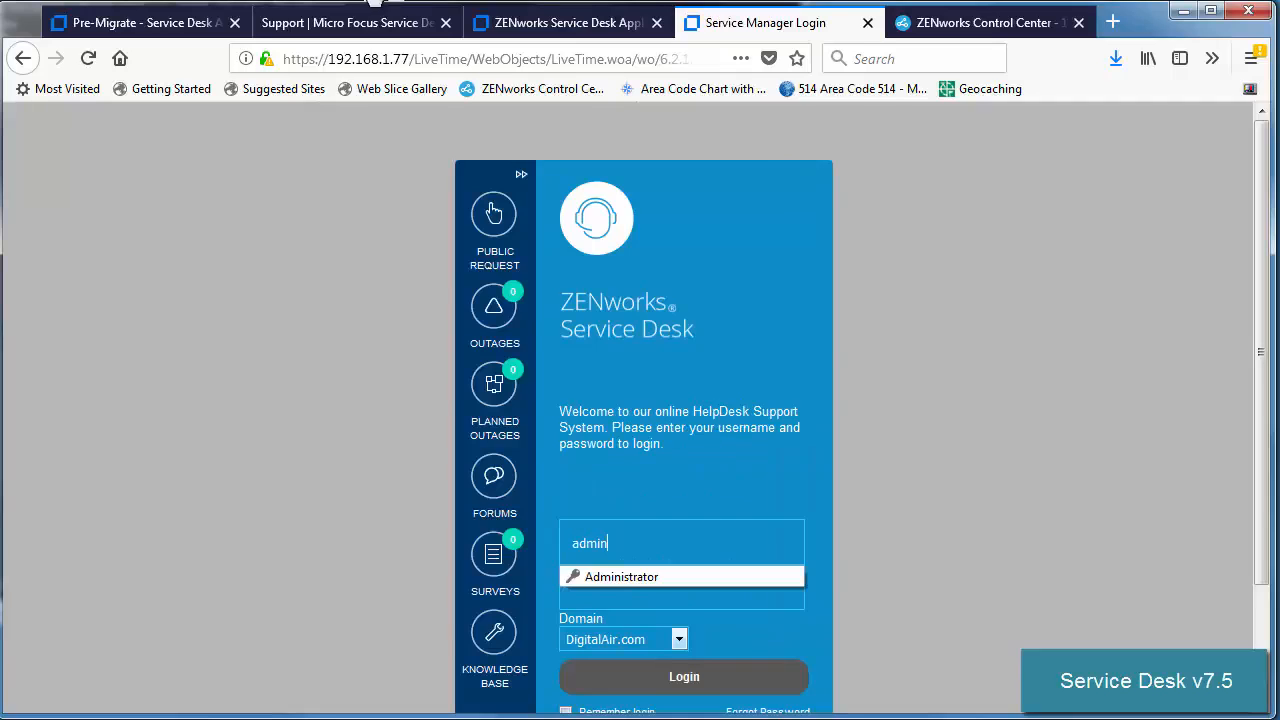
left_click(465, 3)
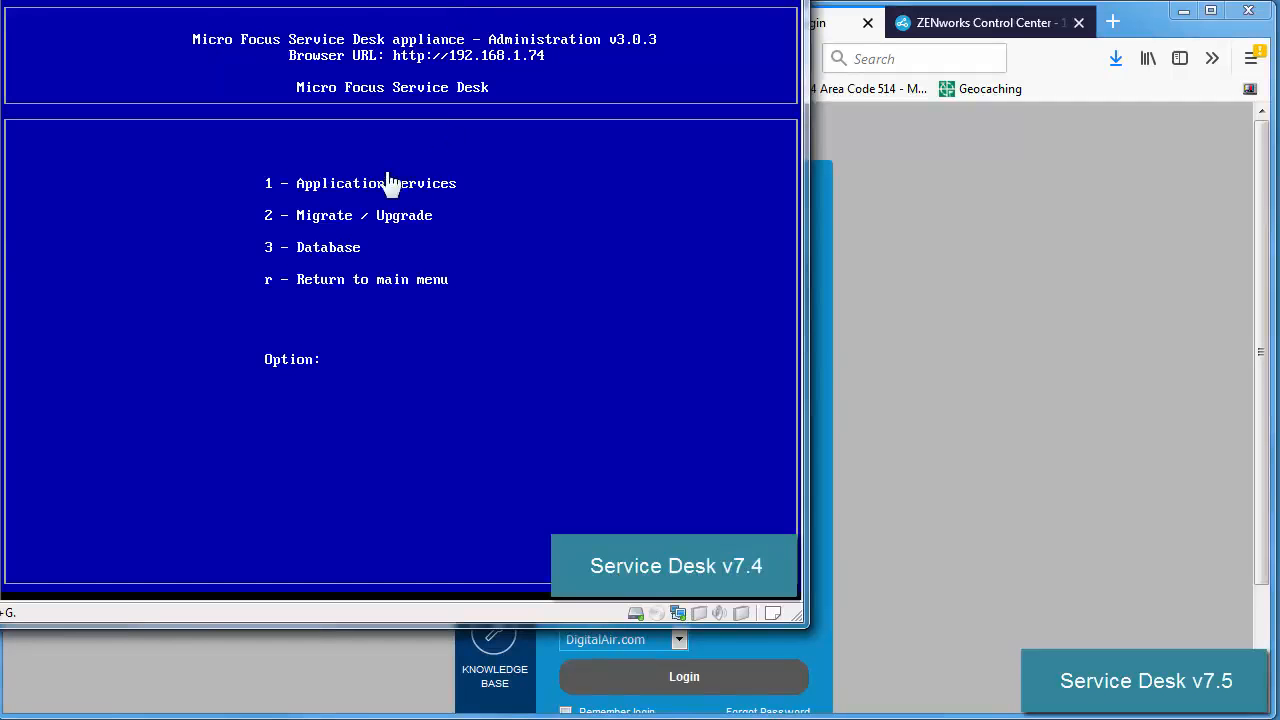
Shut down the old 7.4 appliance via console menu 1 Appliance, 6, then 2 Shutdown.
key("r")
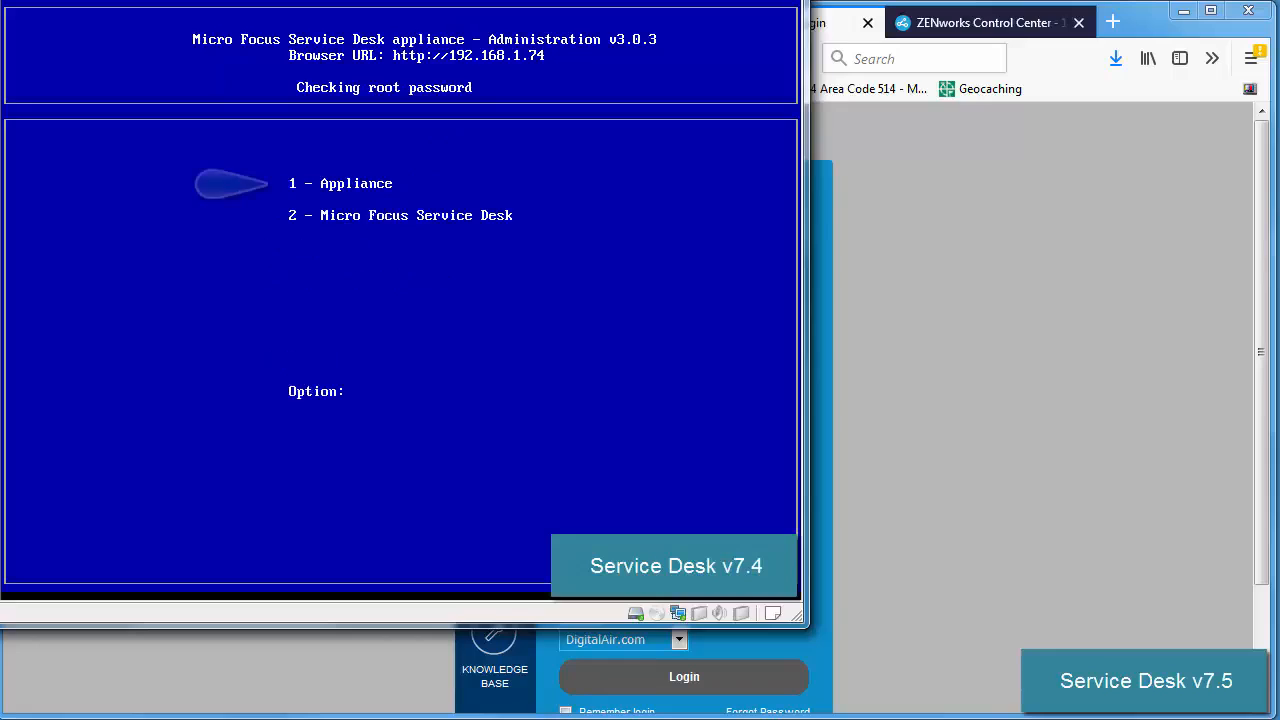
key("1")
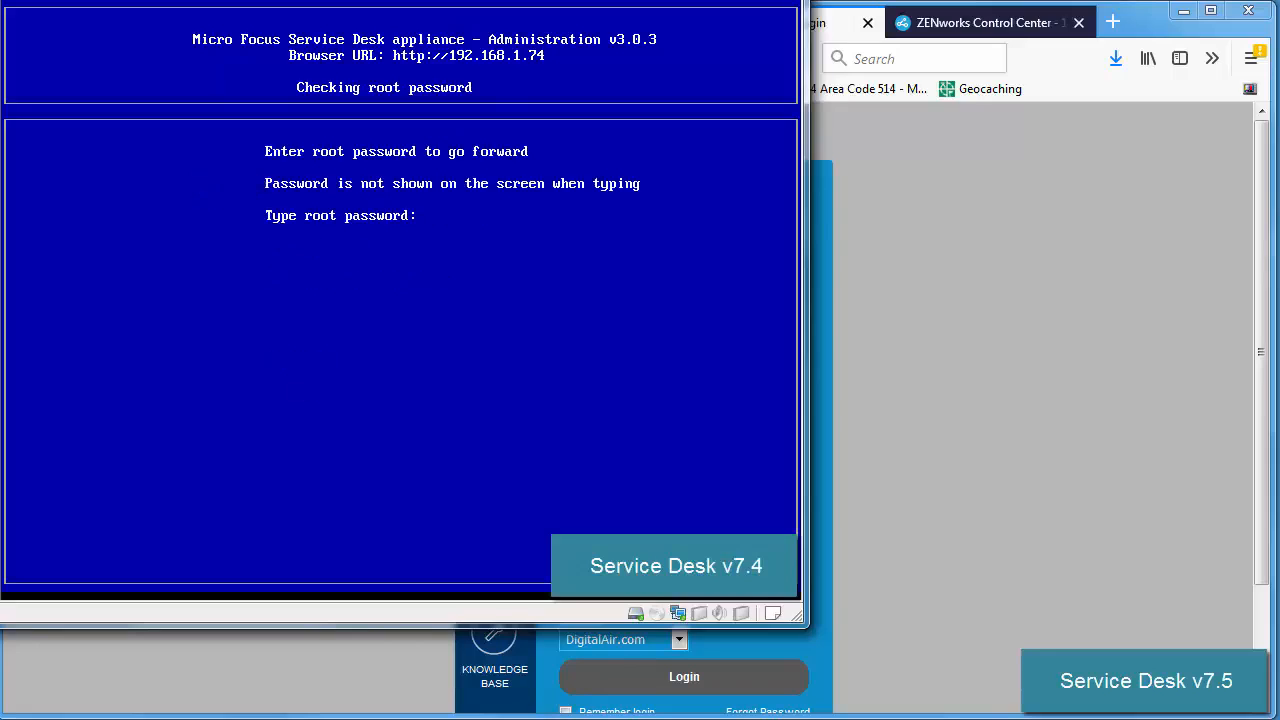
key("Return")
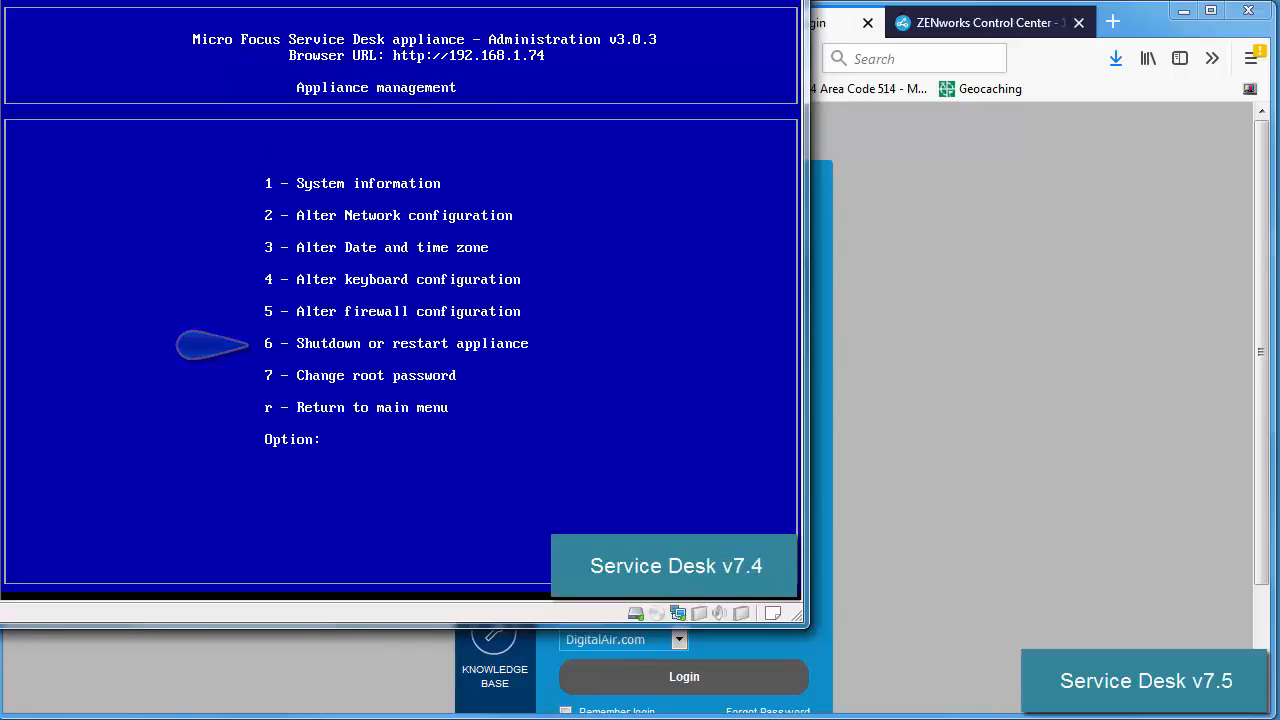
key("6")
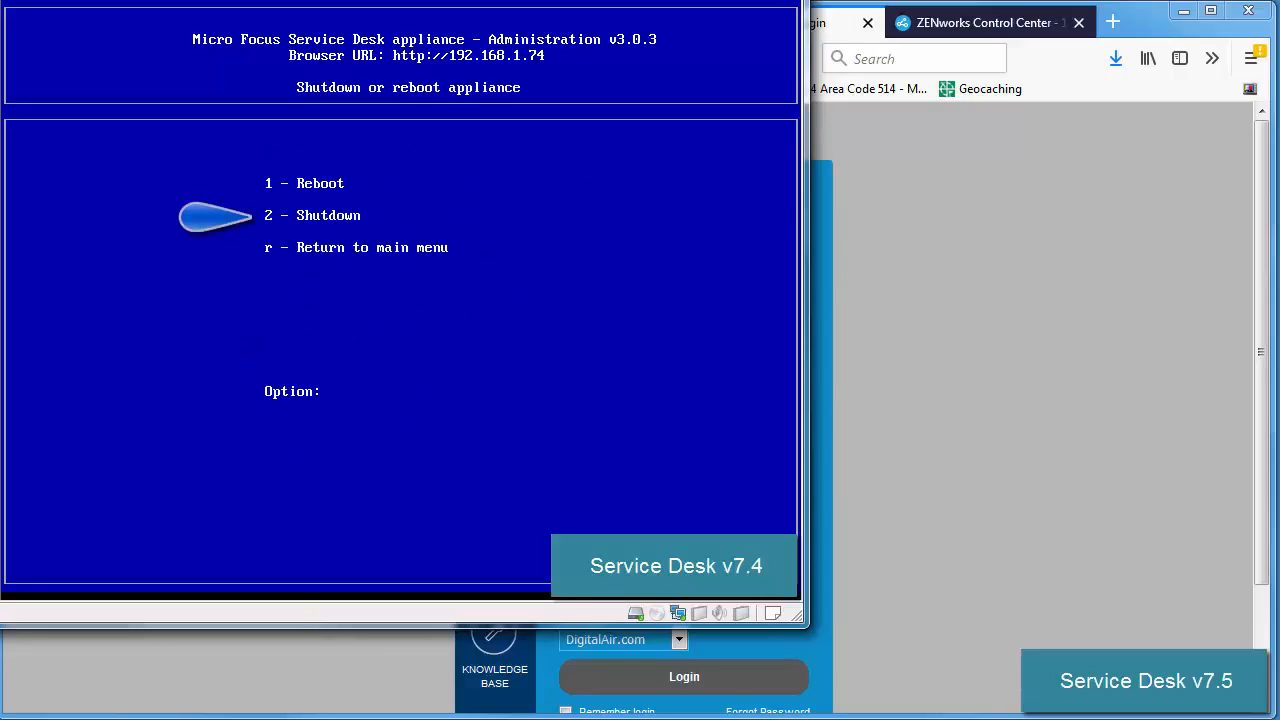
key("2")
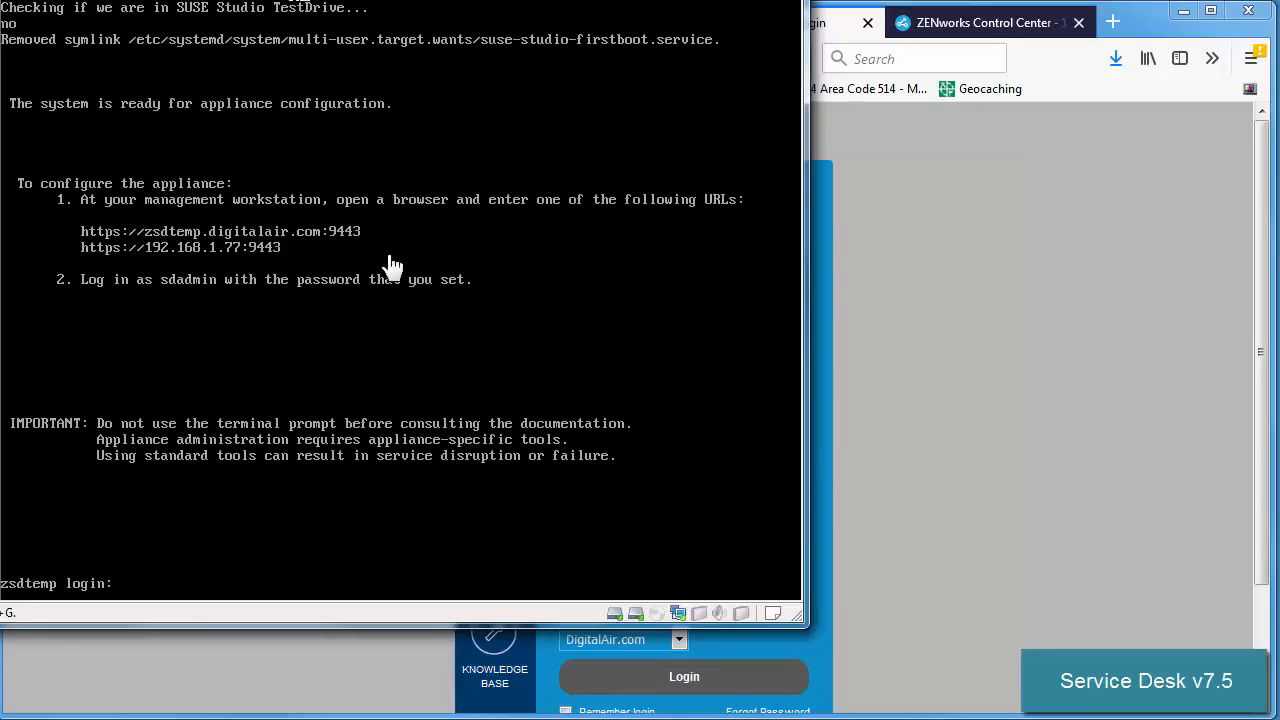
left_click(965, 415)
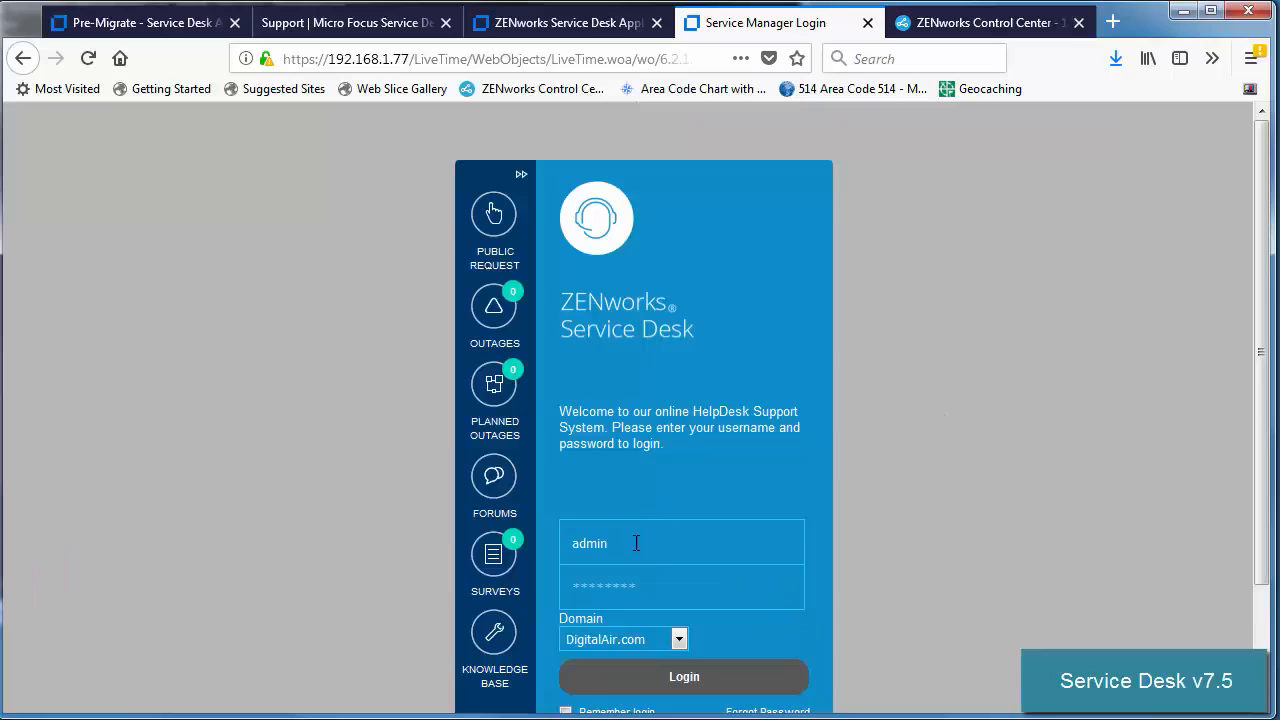
Sign in to Service Desk as administrator and review the migrated users list.
left_click(632, 594)
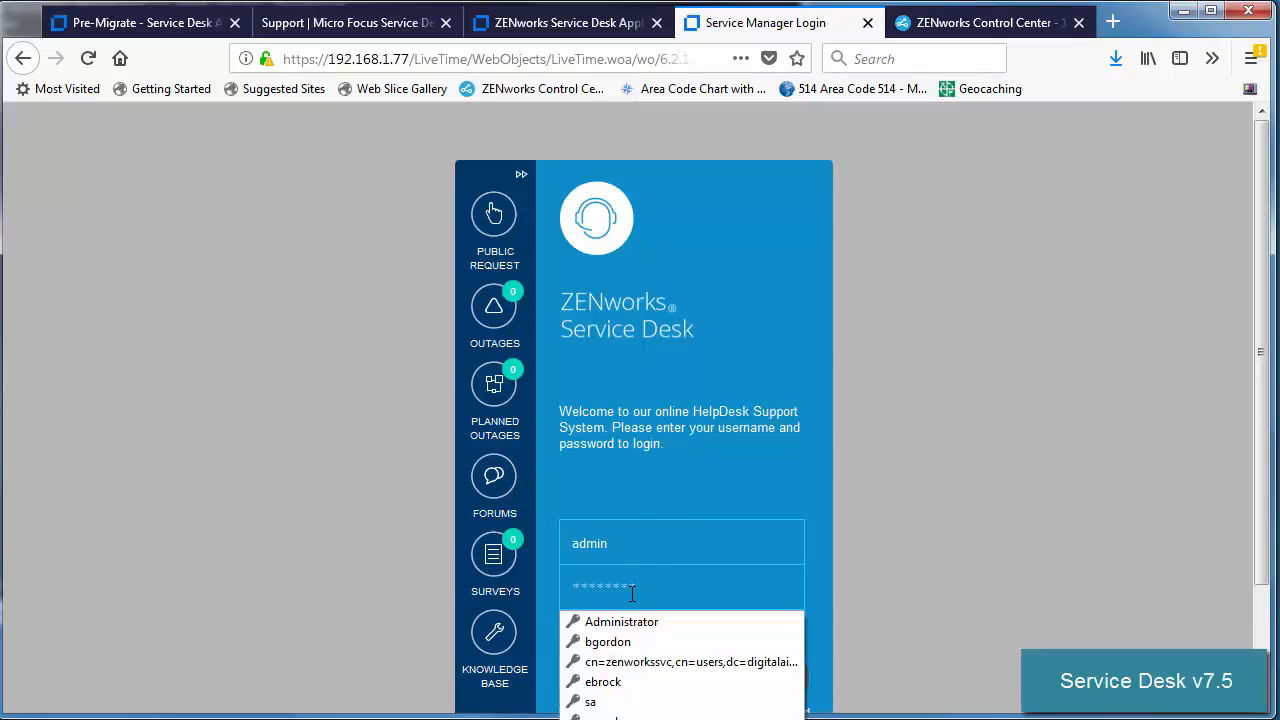
type("a")
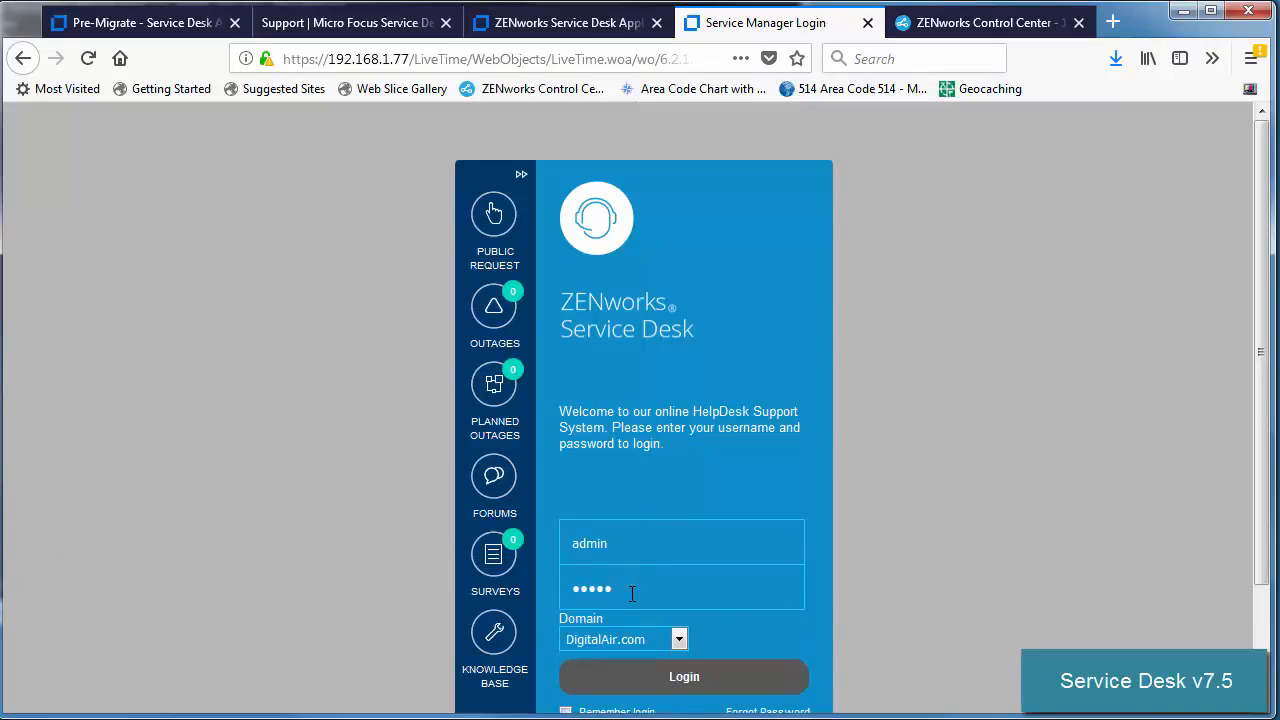
type("dmin")
left_click(676, 670)
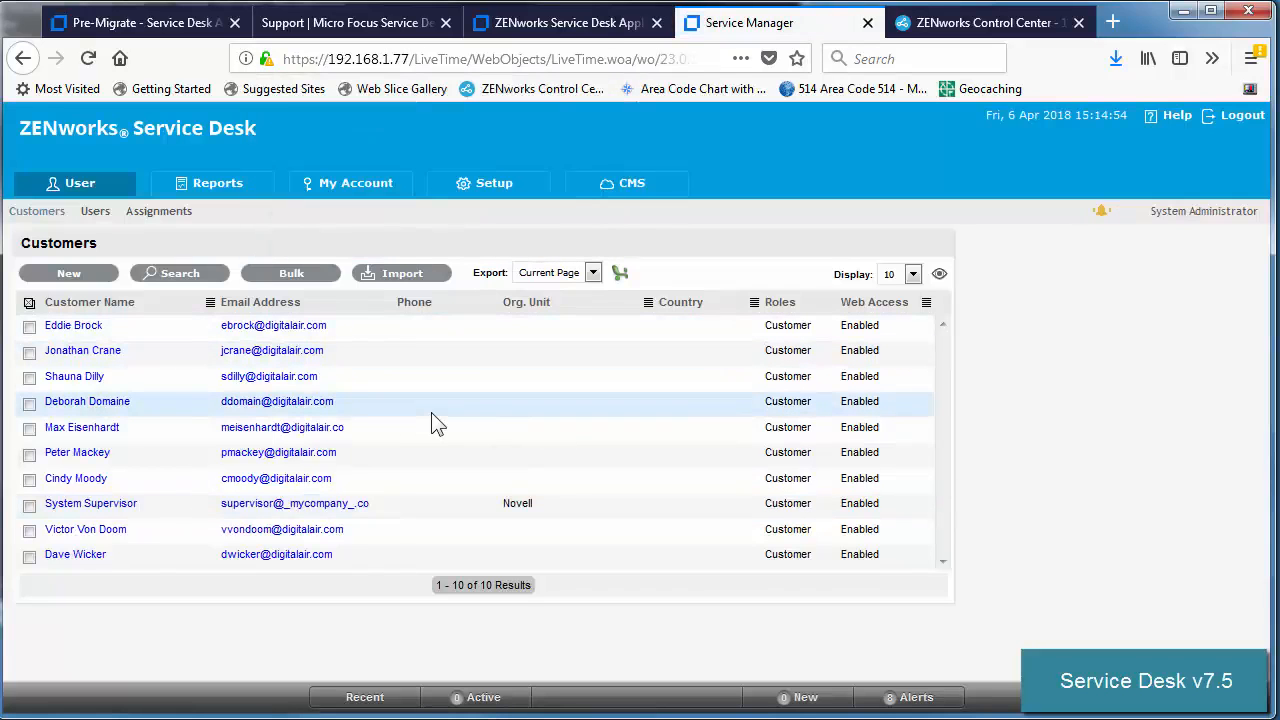
left_click(95, 214)
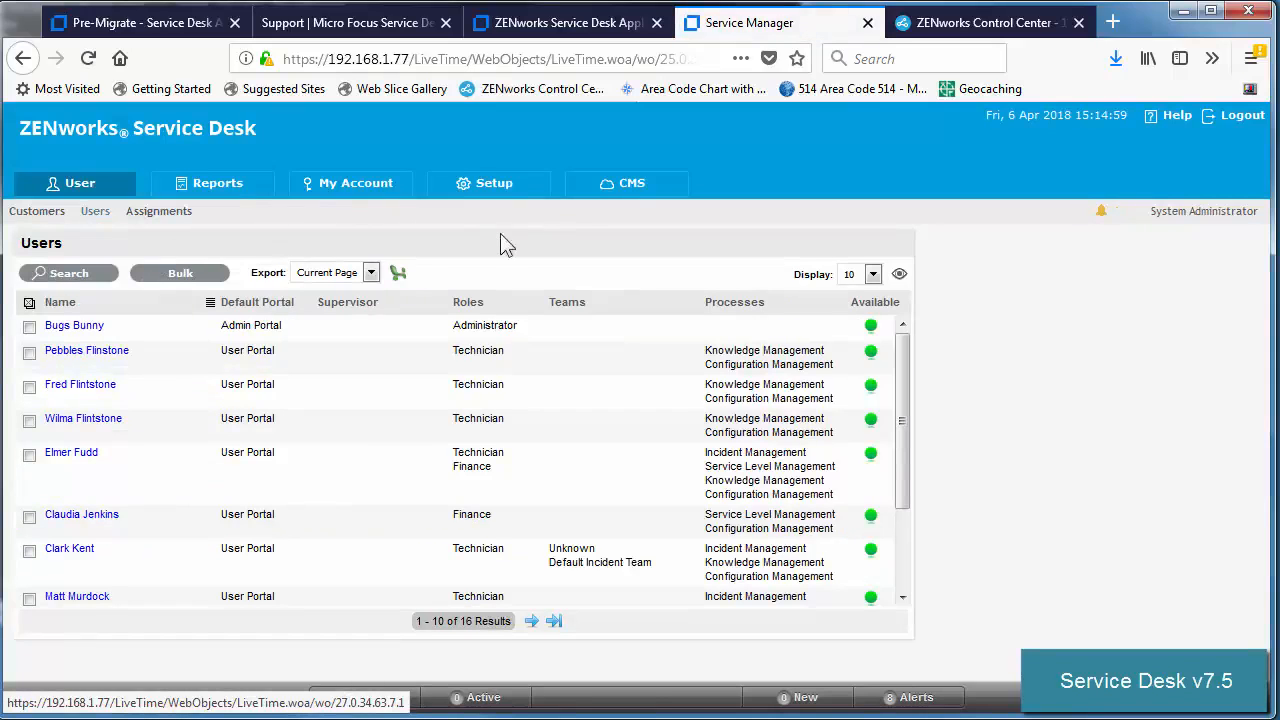
Review the email settings, the version 7.5 licence, and the database upgrade to Version #7.5.
left_click(494, 188)
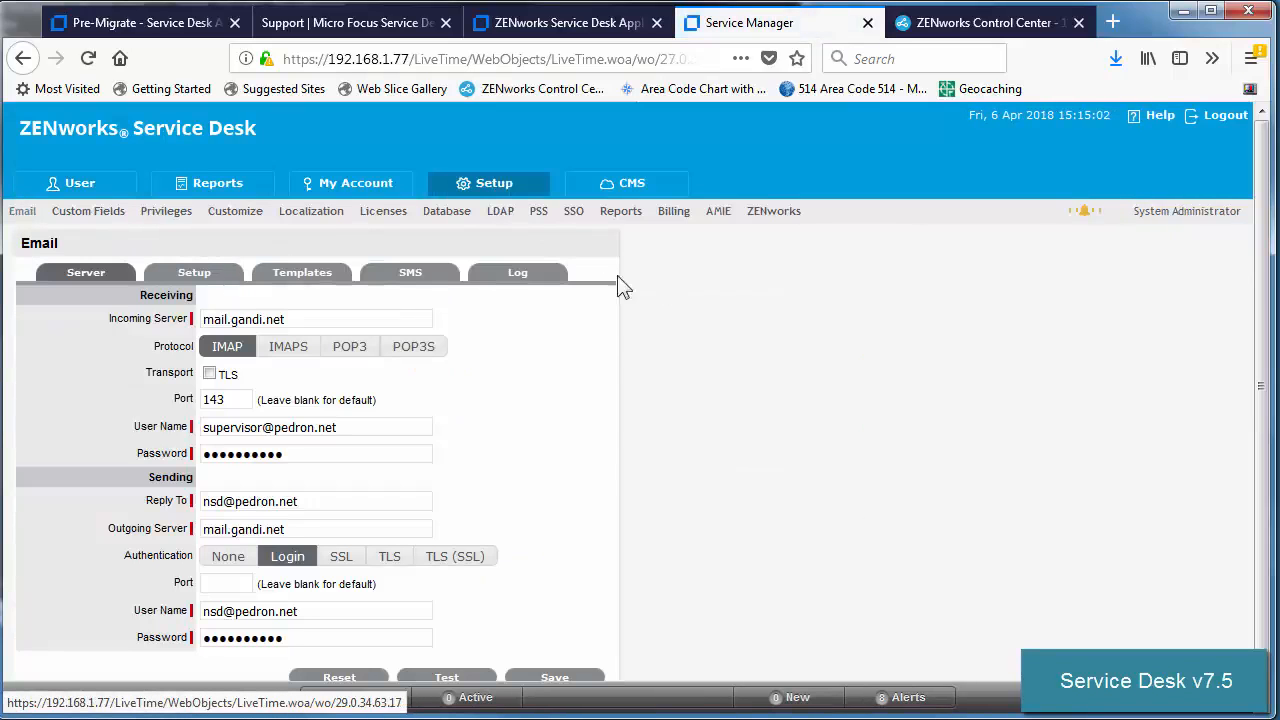
left_click(377, 216)
left_click_drag(114, 343, 45, 343)
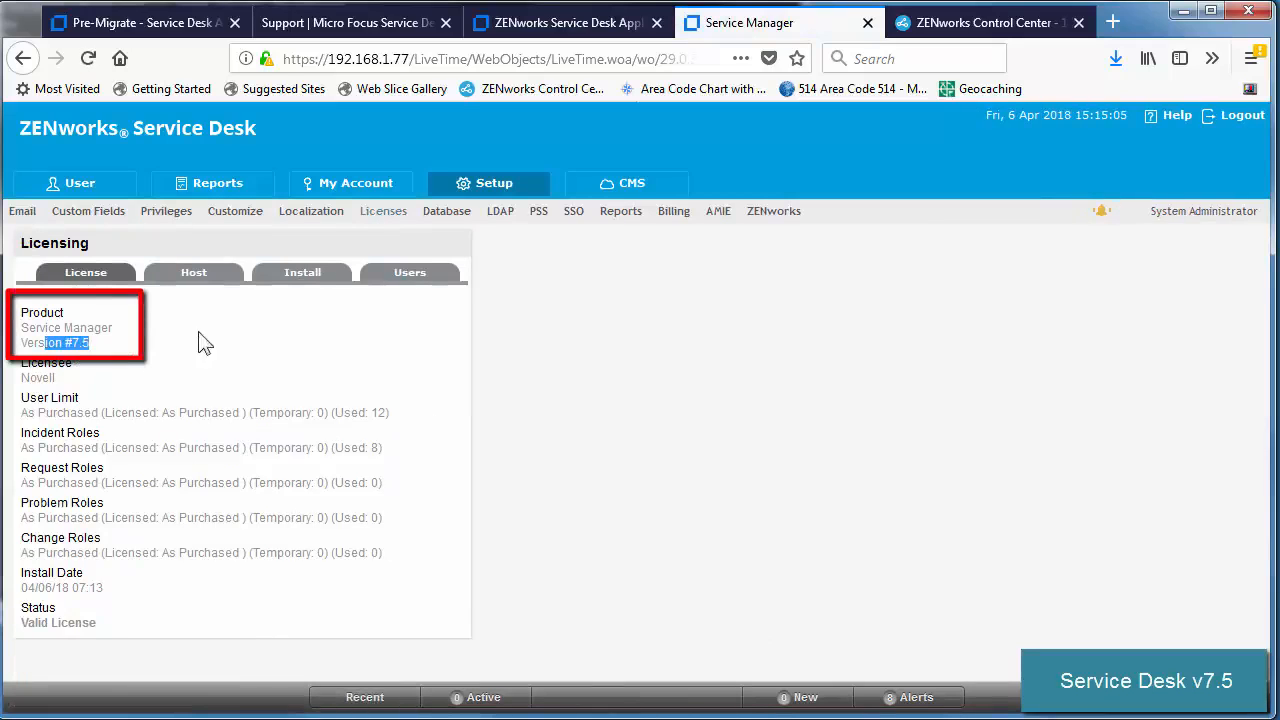
left_click(436, 224)
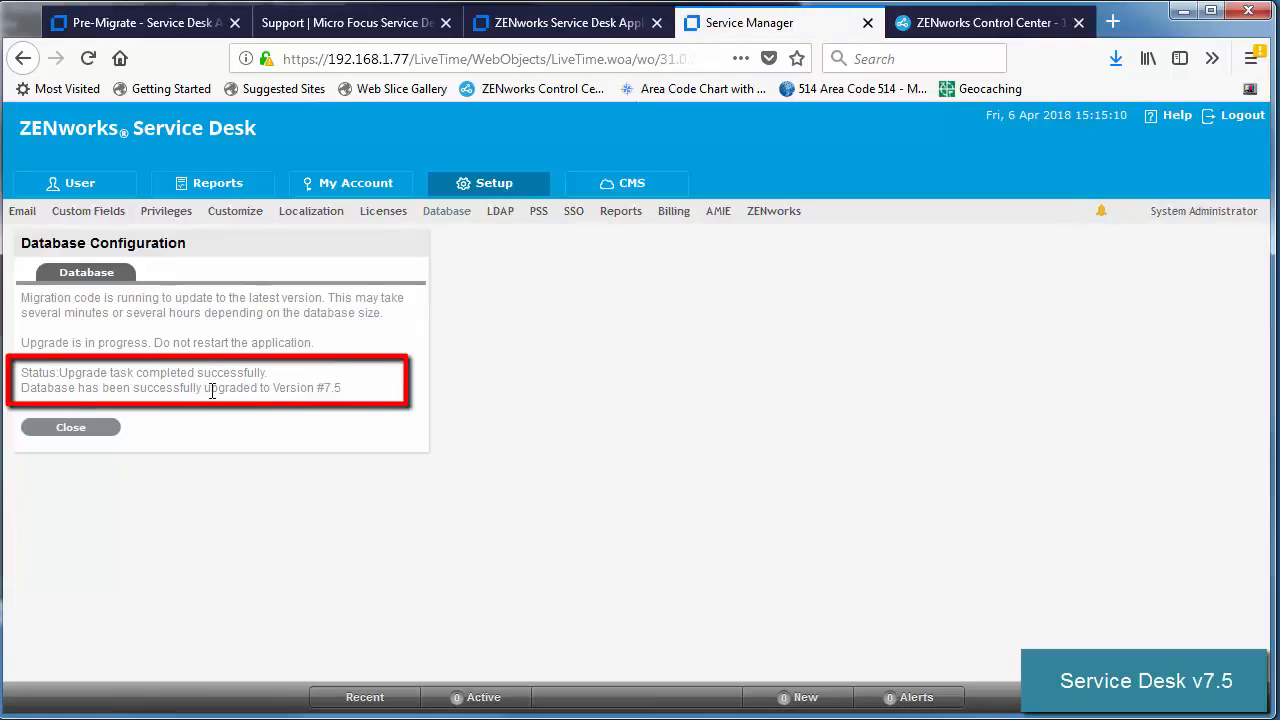
mouse_move(179, 390)
left_mouse_down()
mouse_move(334, 386)
mouse_move(366, 400)
left_mouse_up()
left_click(486, 377)
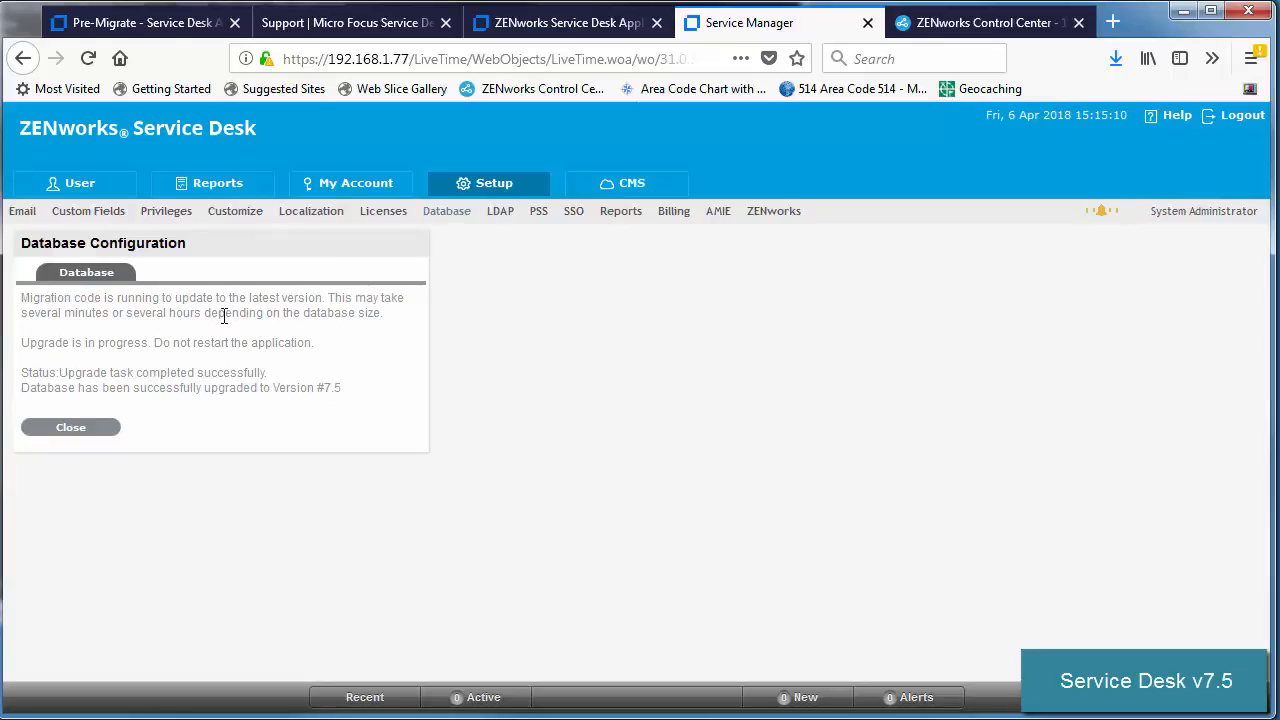
Test the DigitalAir.com LDAP directory connection and view the AMIE settings.
left_click(503, 216)
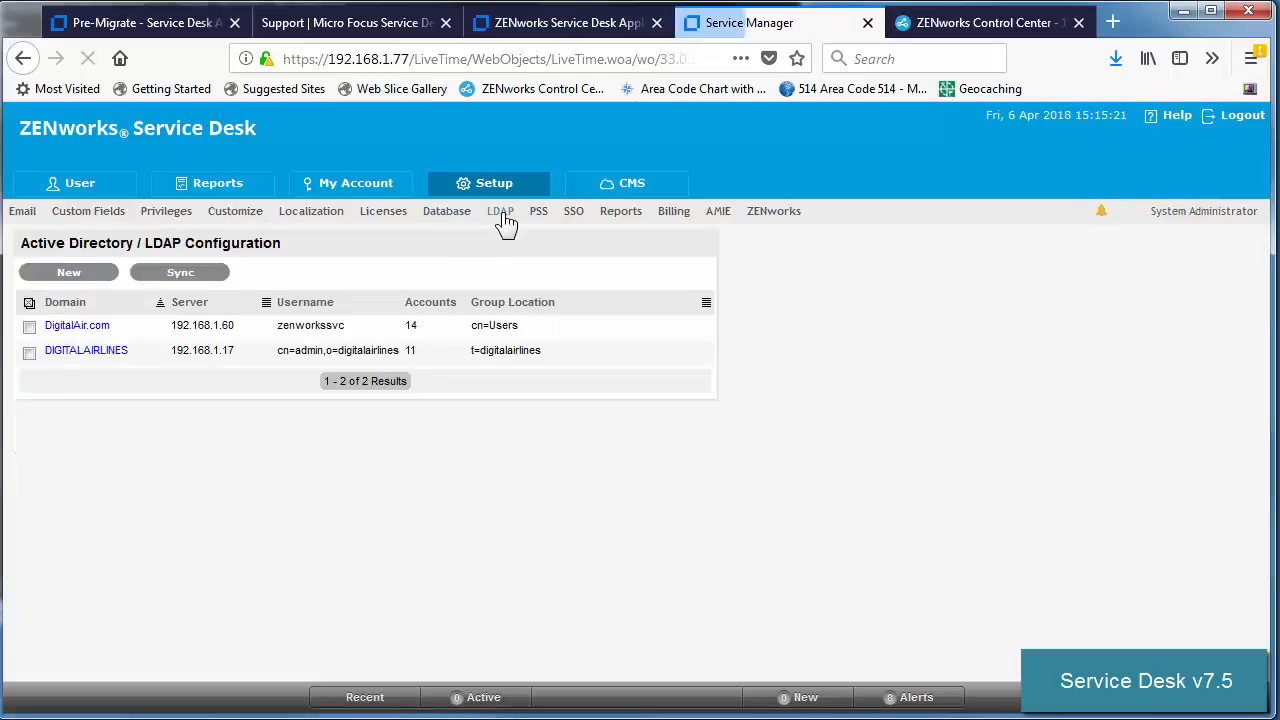
left_click(72, 333)
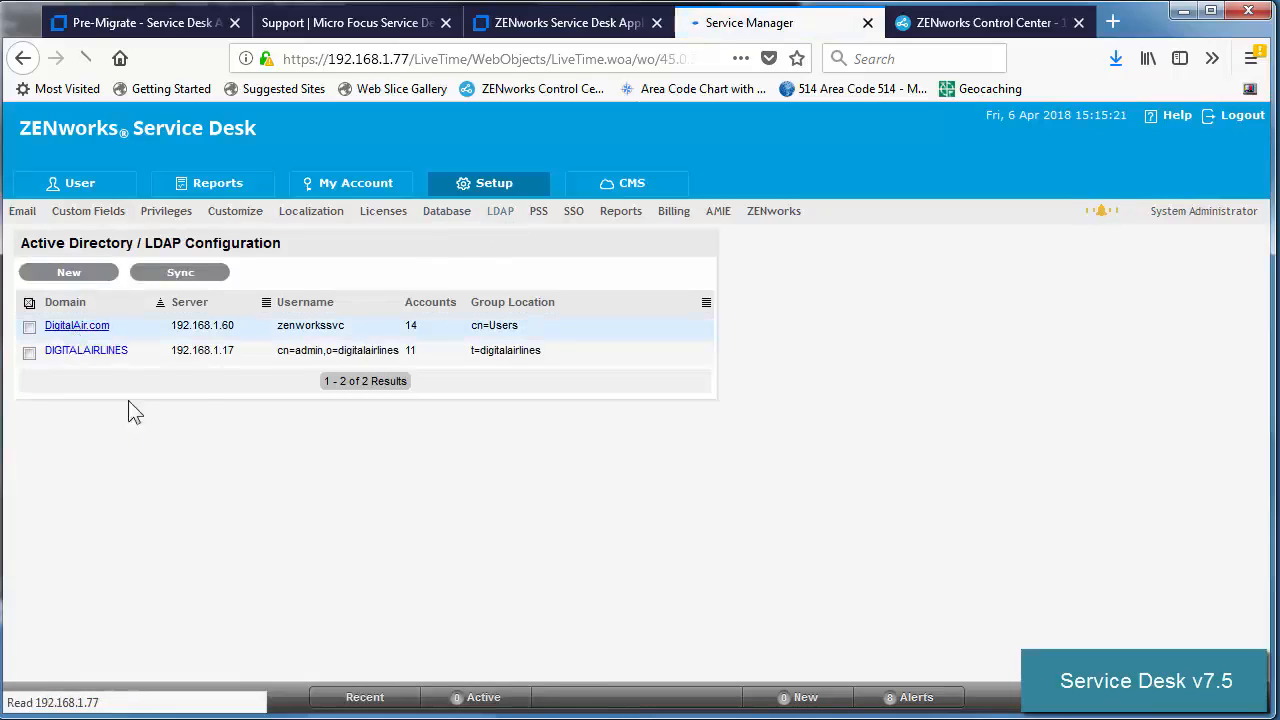
left_click(186, 660)
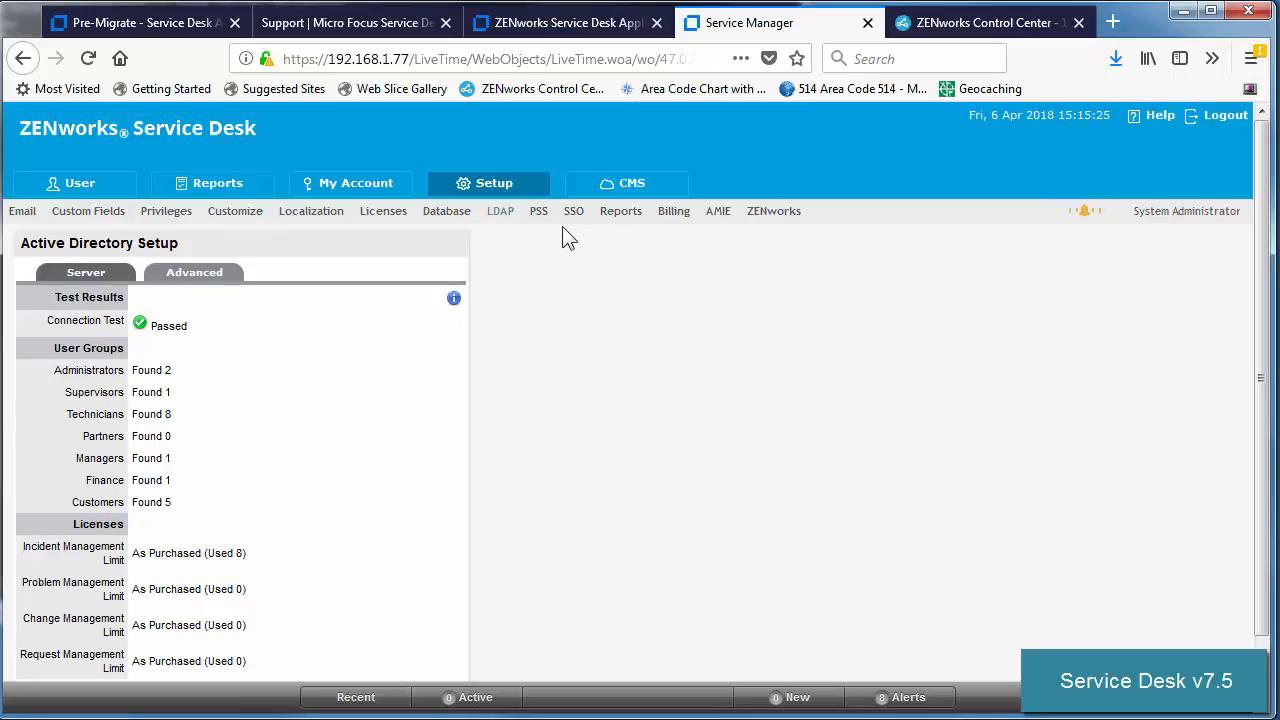
left_click(718, 220)
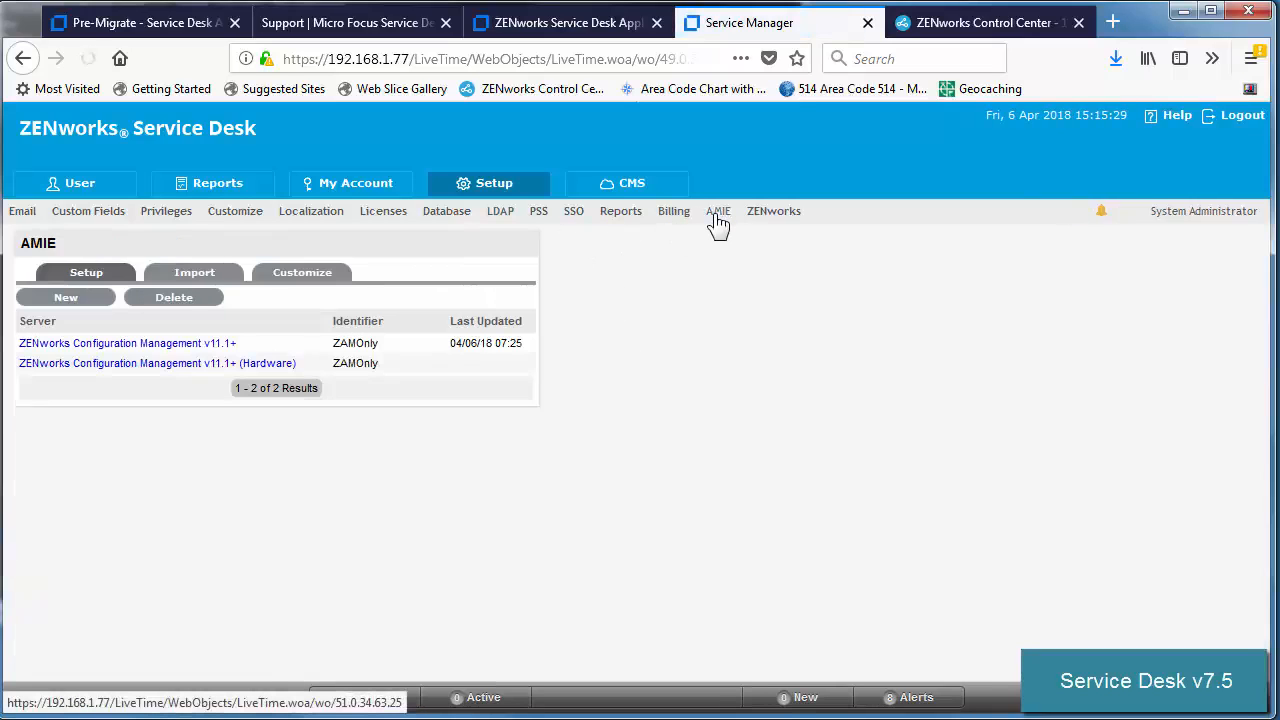
Test and save the ZENworks Store settings, then return to the appliance administration page.
left_click(777, 220)
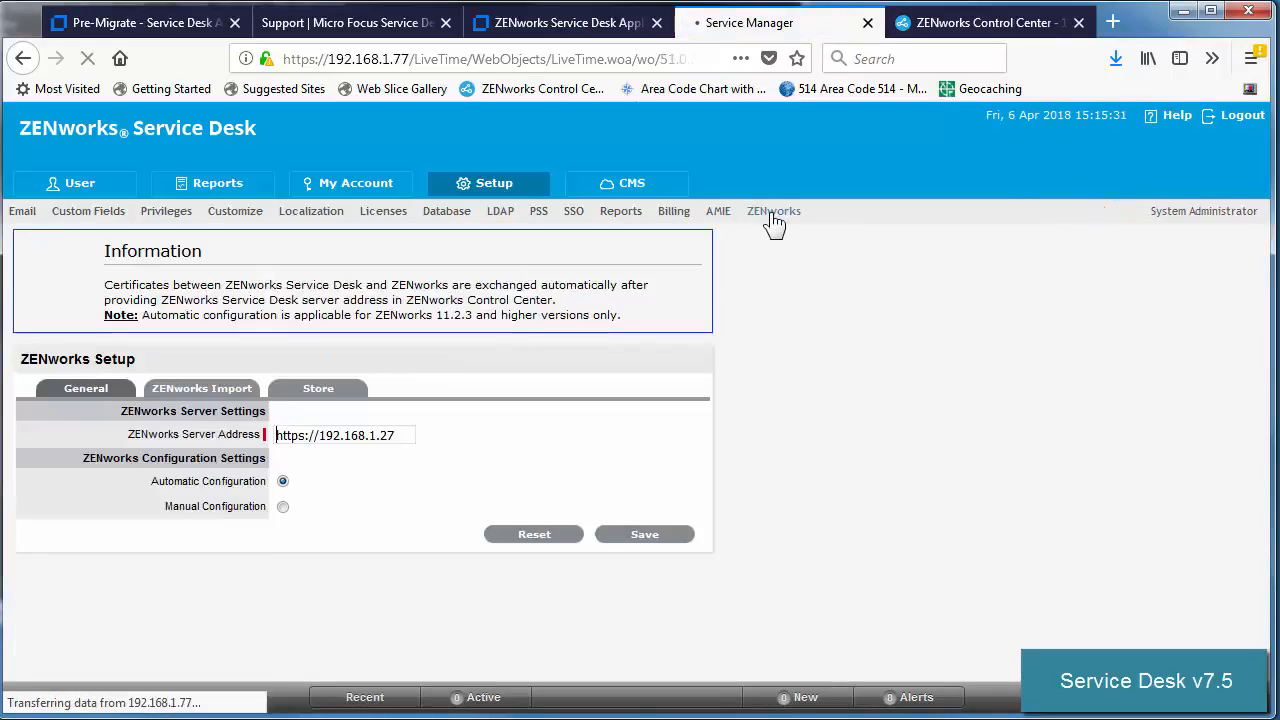
left_click(307, 390)
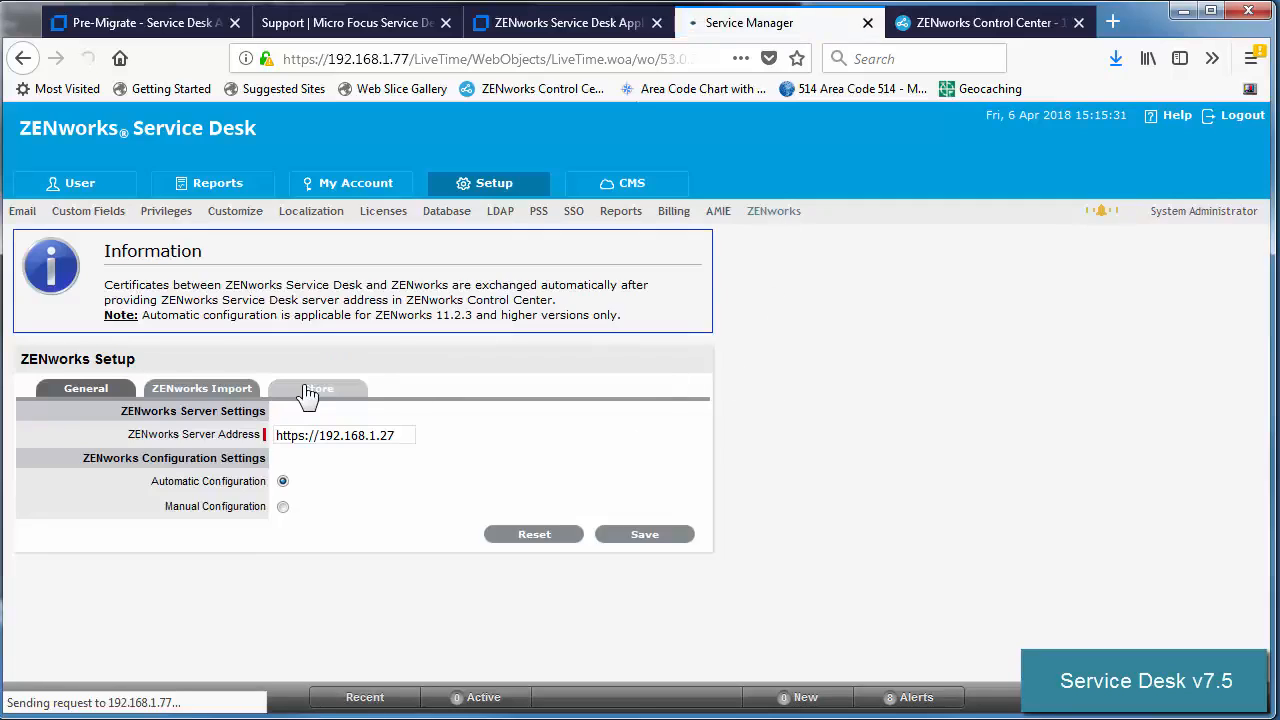
left_click(423, 408)
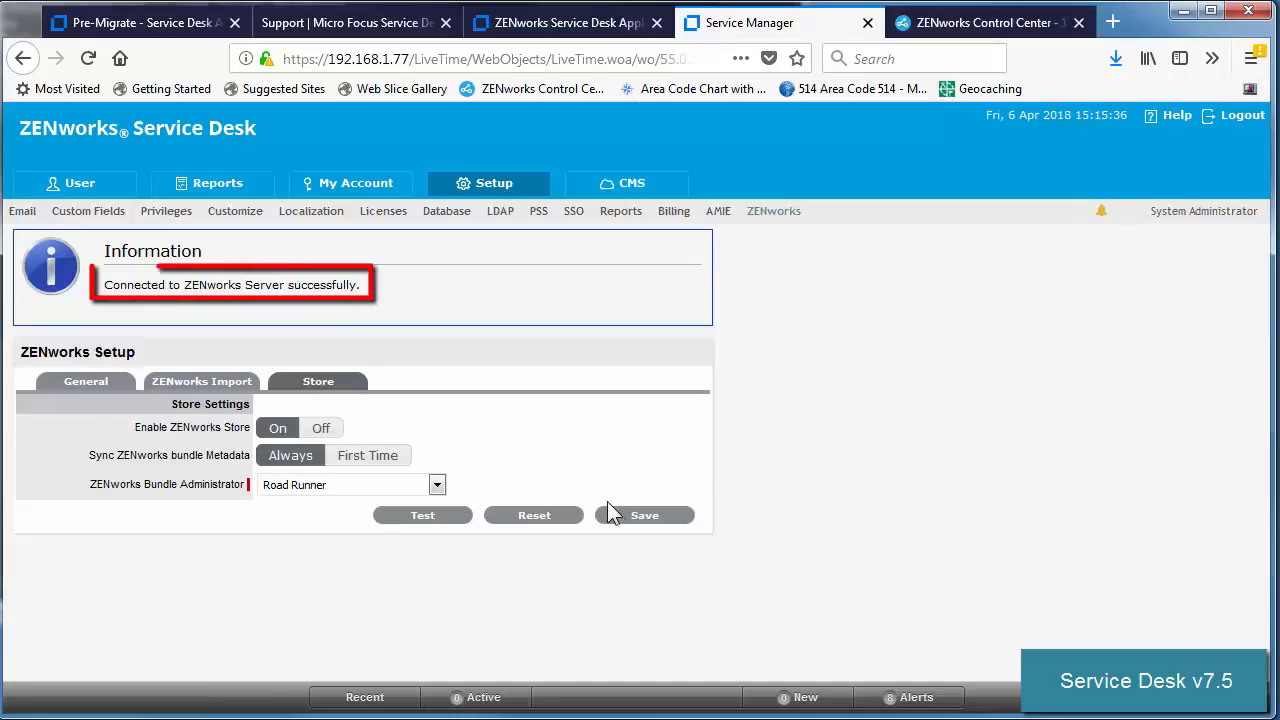
left_click(635, 519)
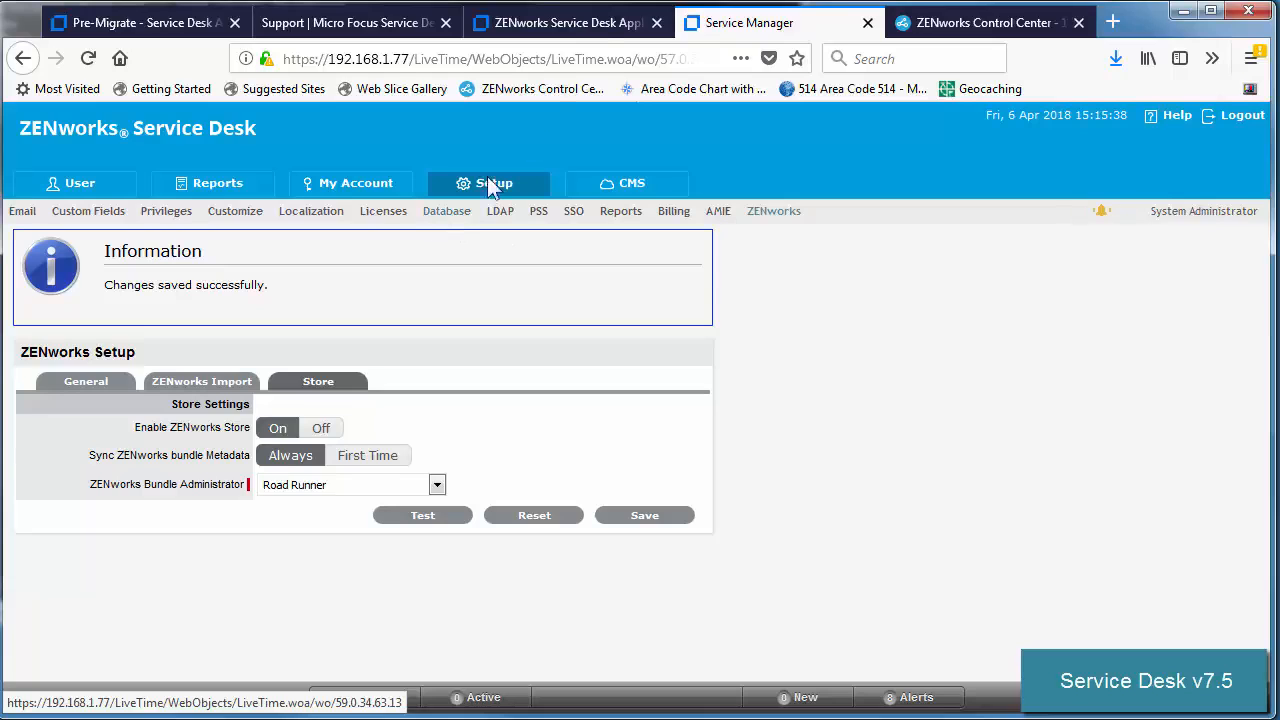
left_click(591, 32)
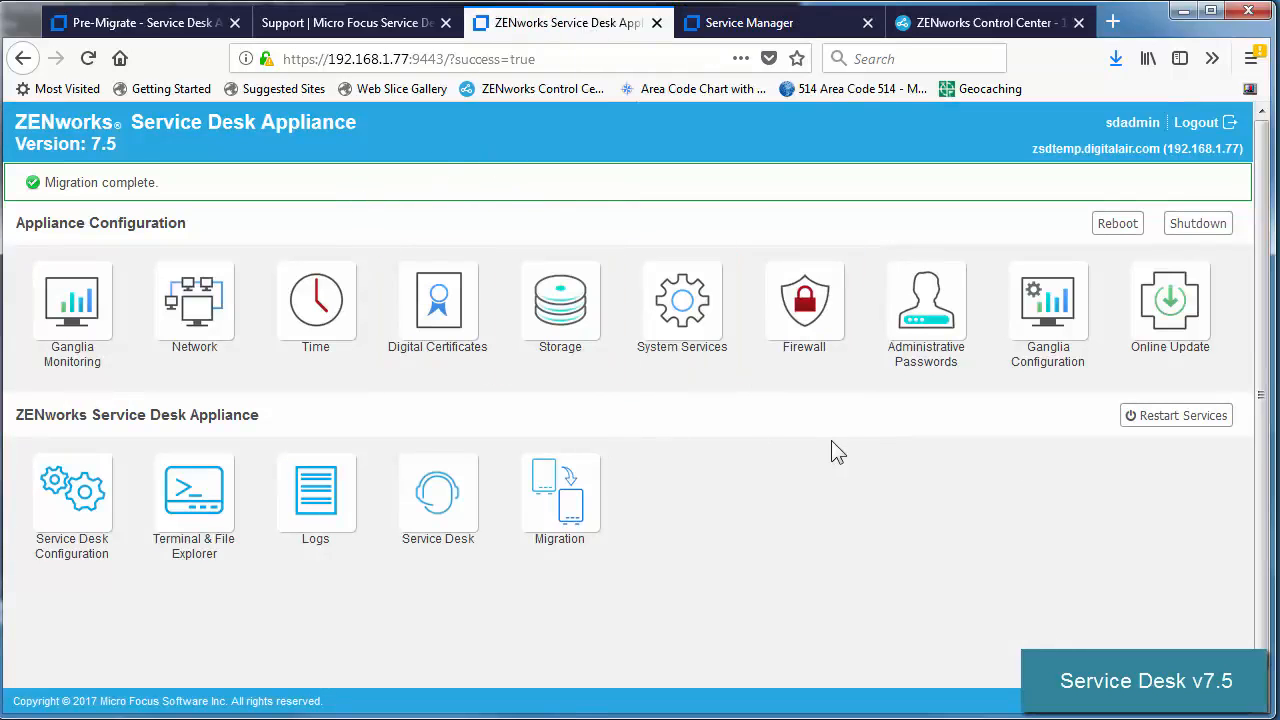
Restart the servicedesk service on the 7.5 appliance and return to the Service Manager page.
left_click(1152, 418)
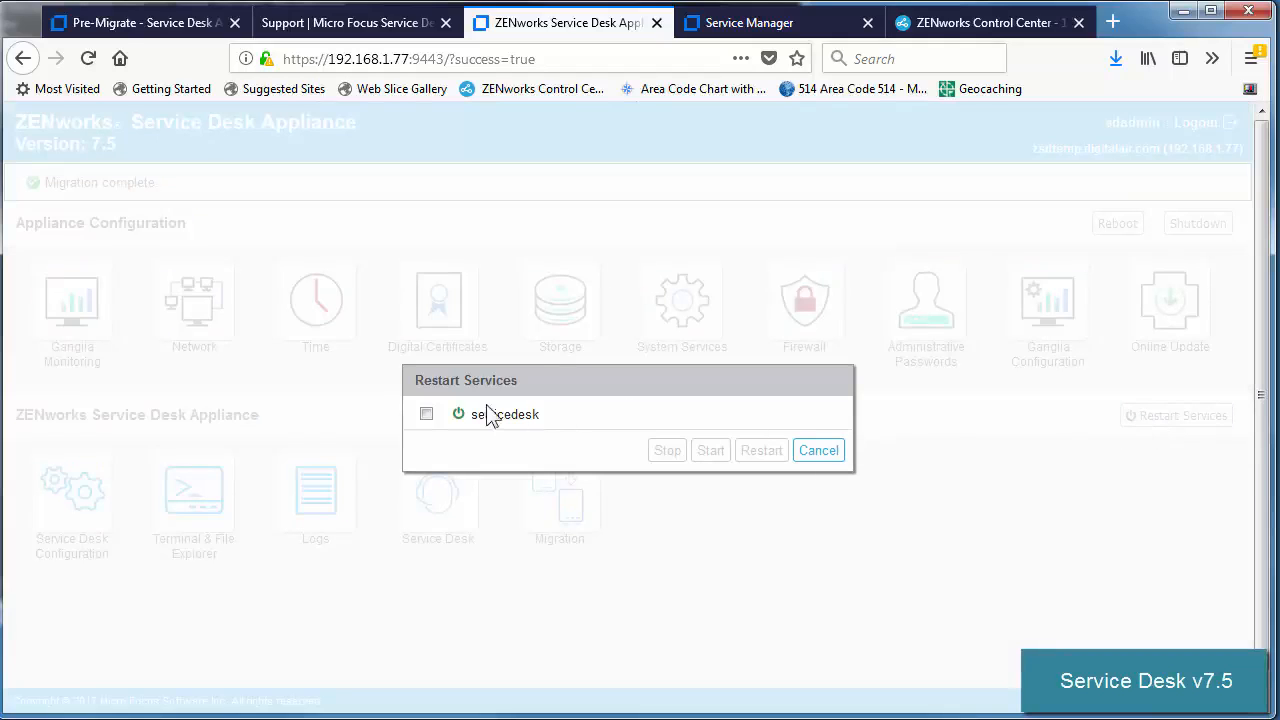
left_click(426, 415)
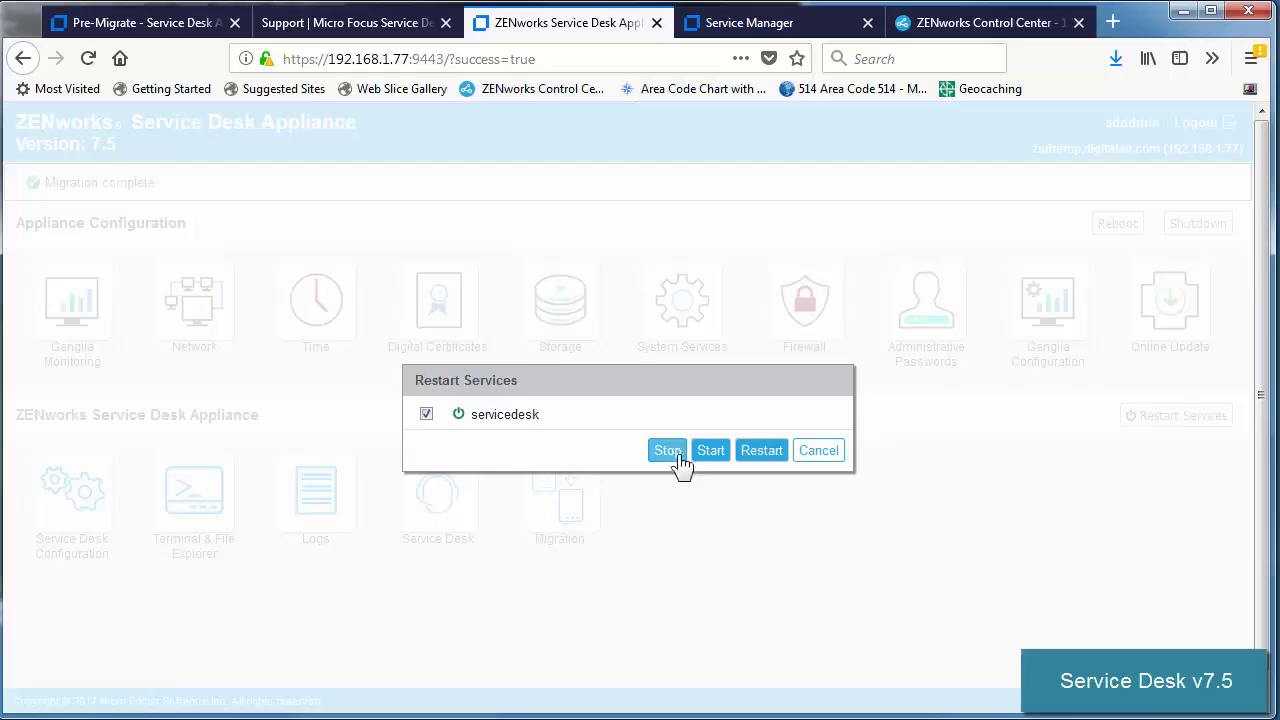
left_click(761, 452)
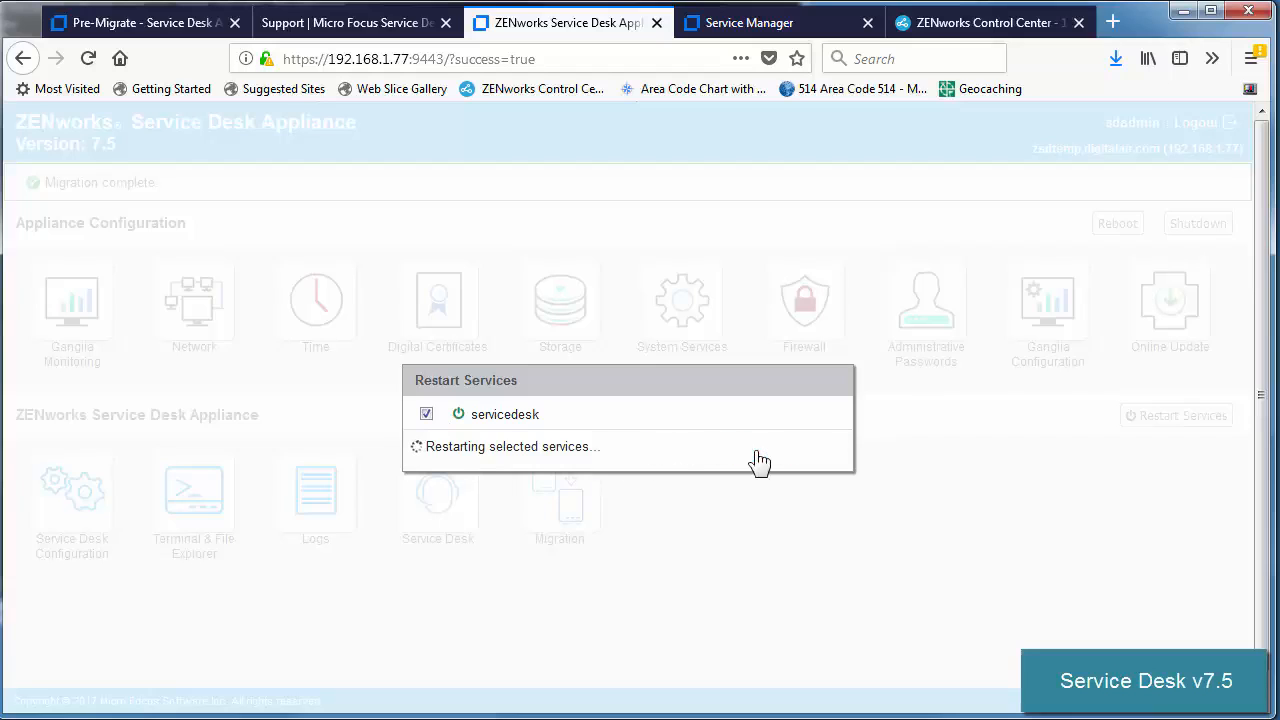
left_click(830, 450)
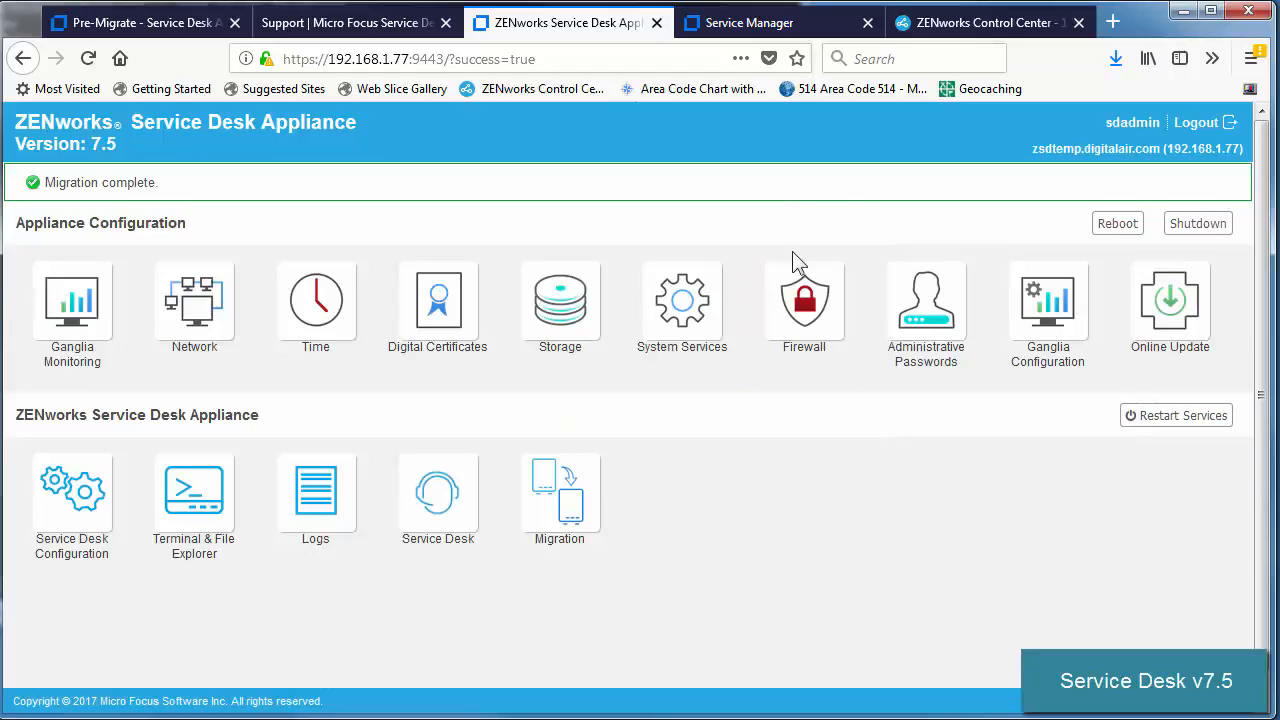
left_click(729, 30)
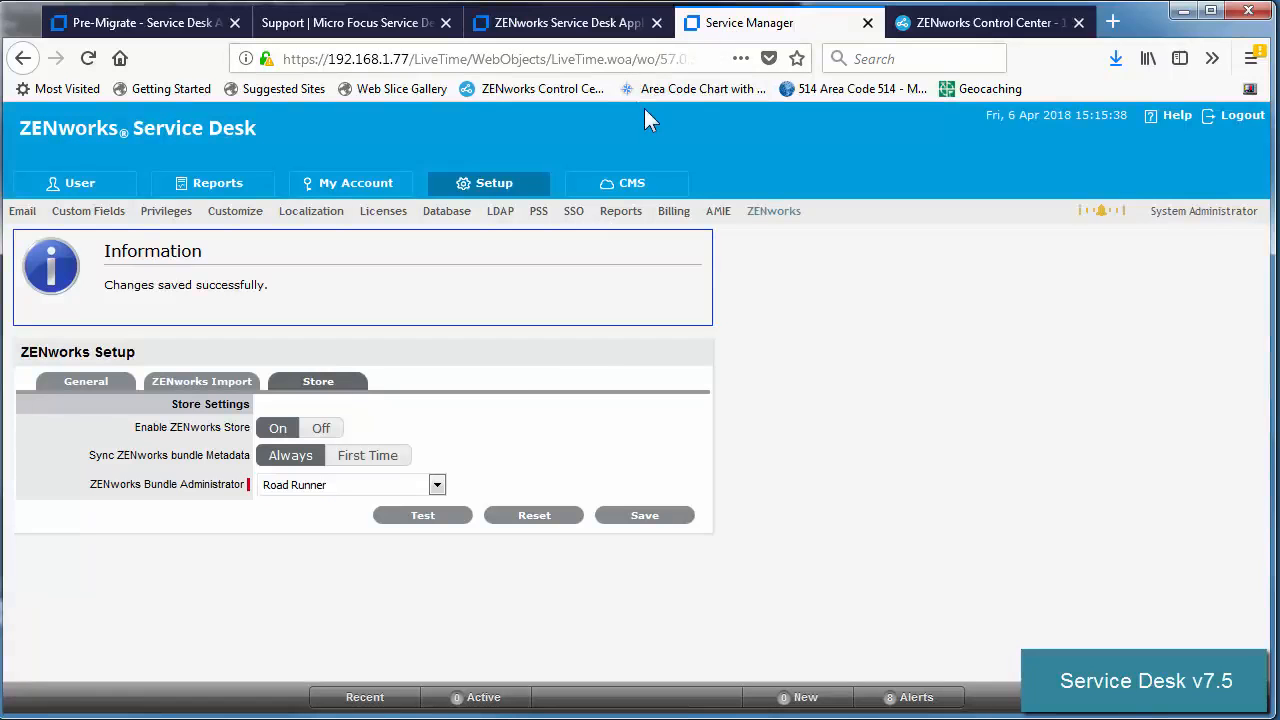
Reload the Service Desk page and log in with the saved customer login.
left_click(88, 58)
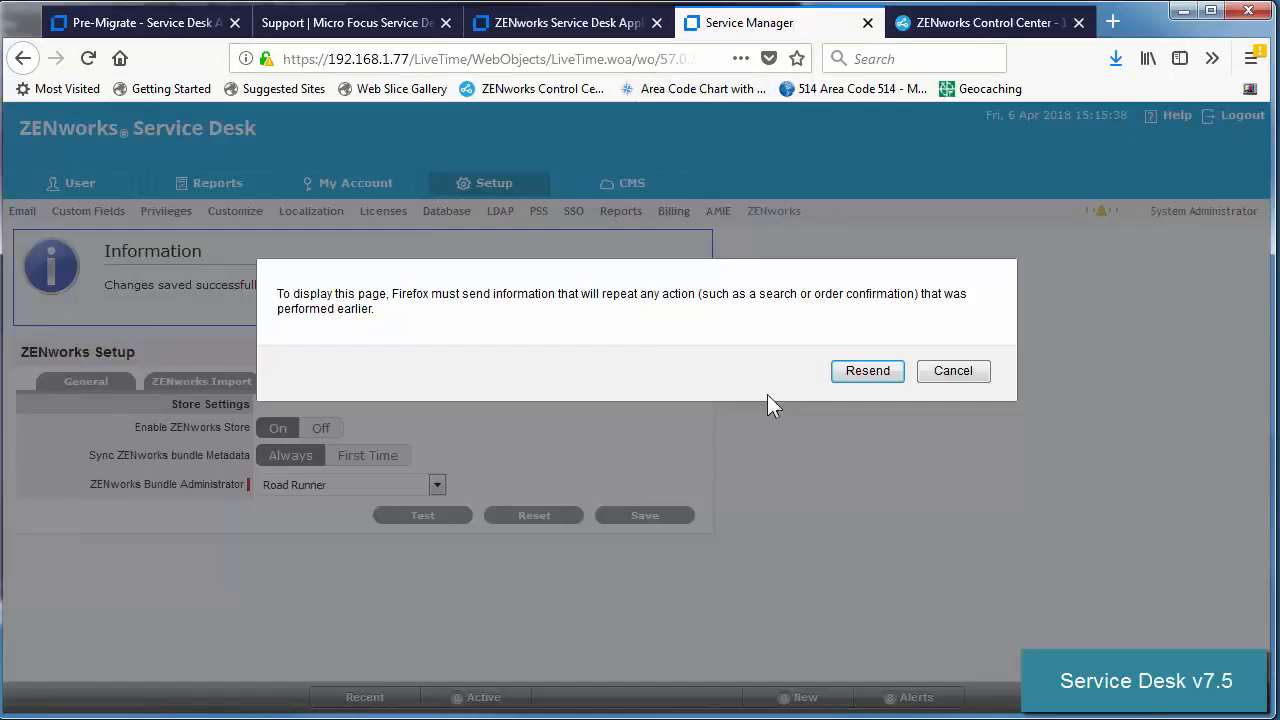
left_click(858, 370)
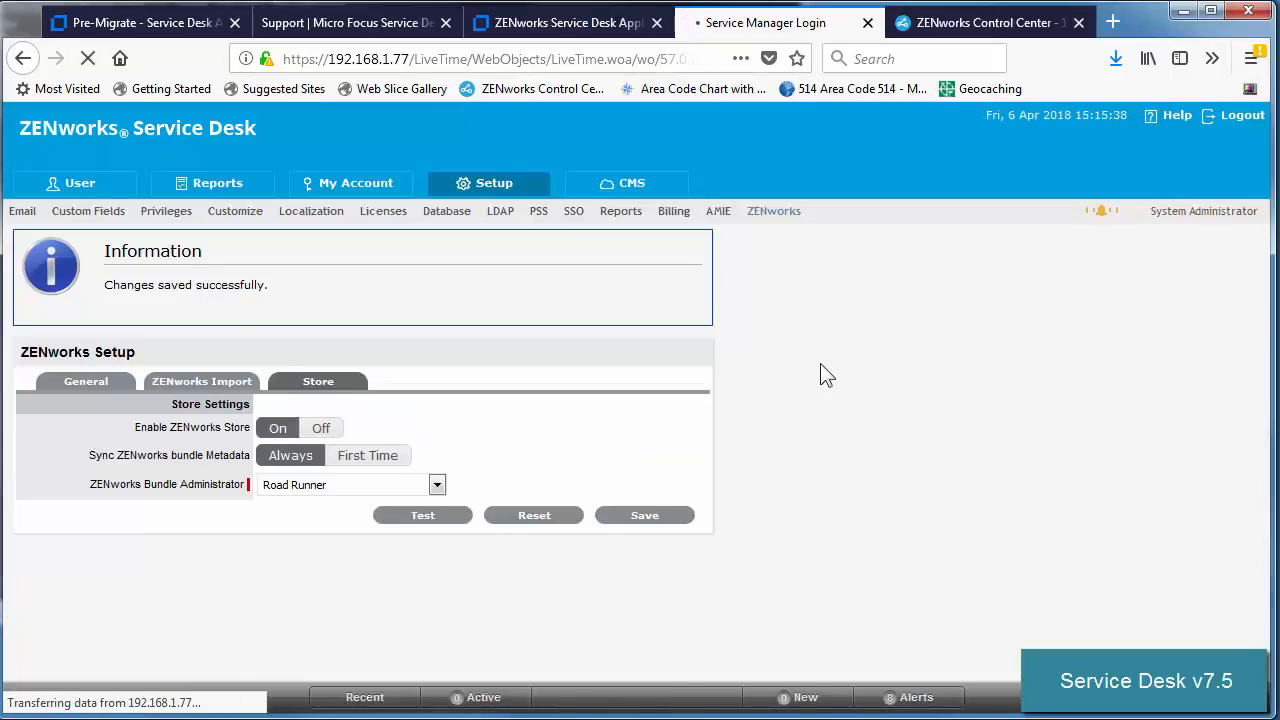
type("e")
left_click(621, 573)
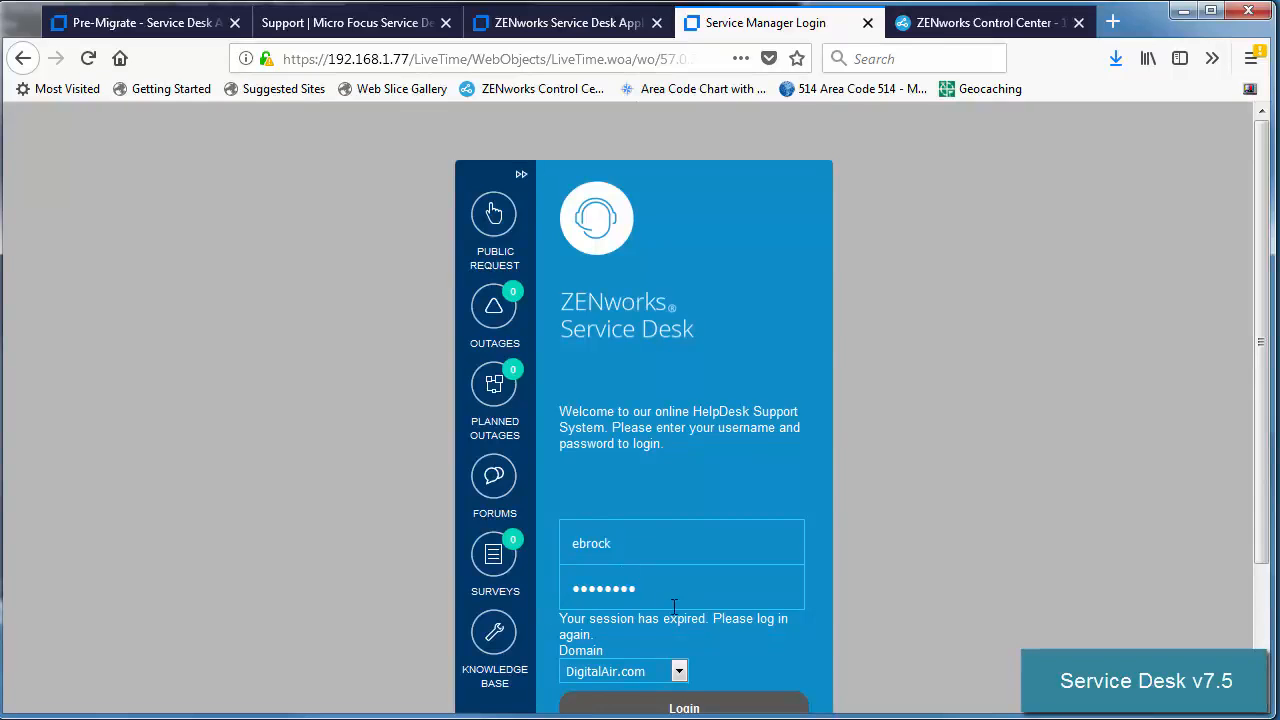
left_click(664, 704)
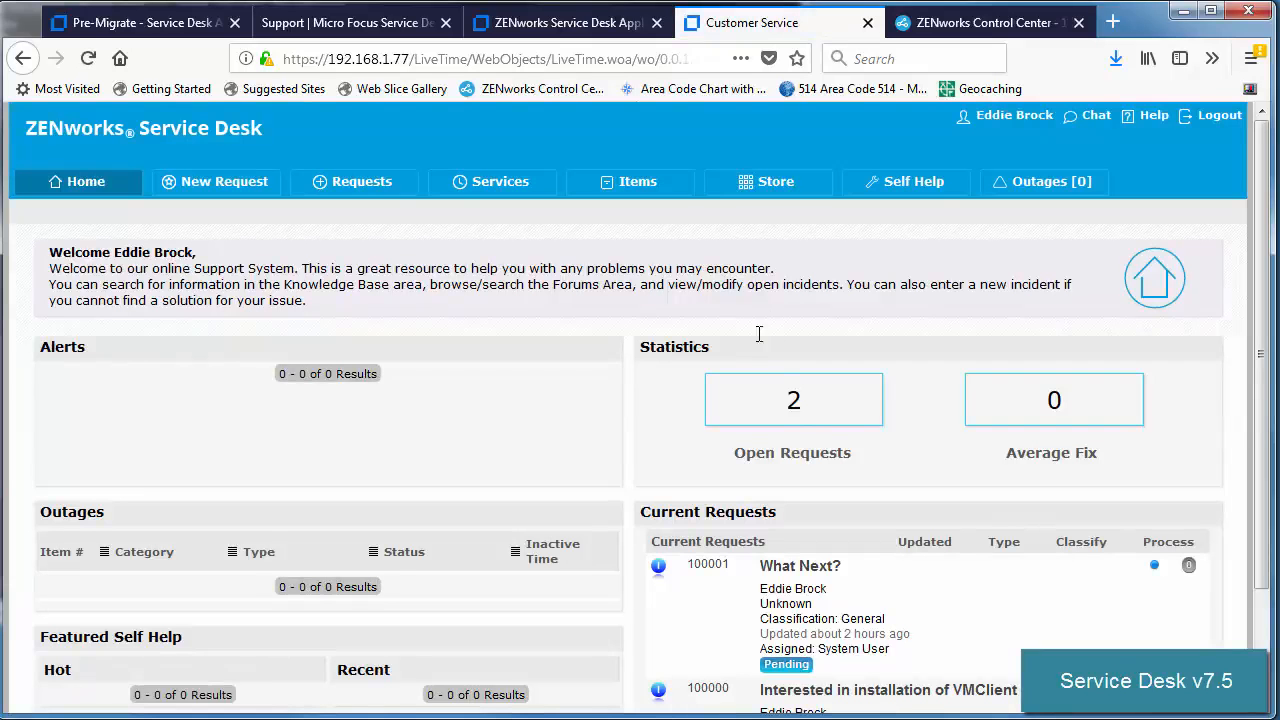
Check the Store's 7 items and the 2 pending requests, then log out.
left_click(748, 190)
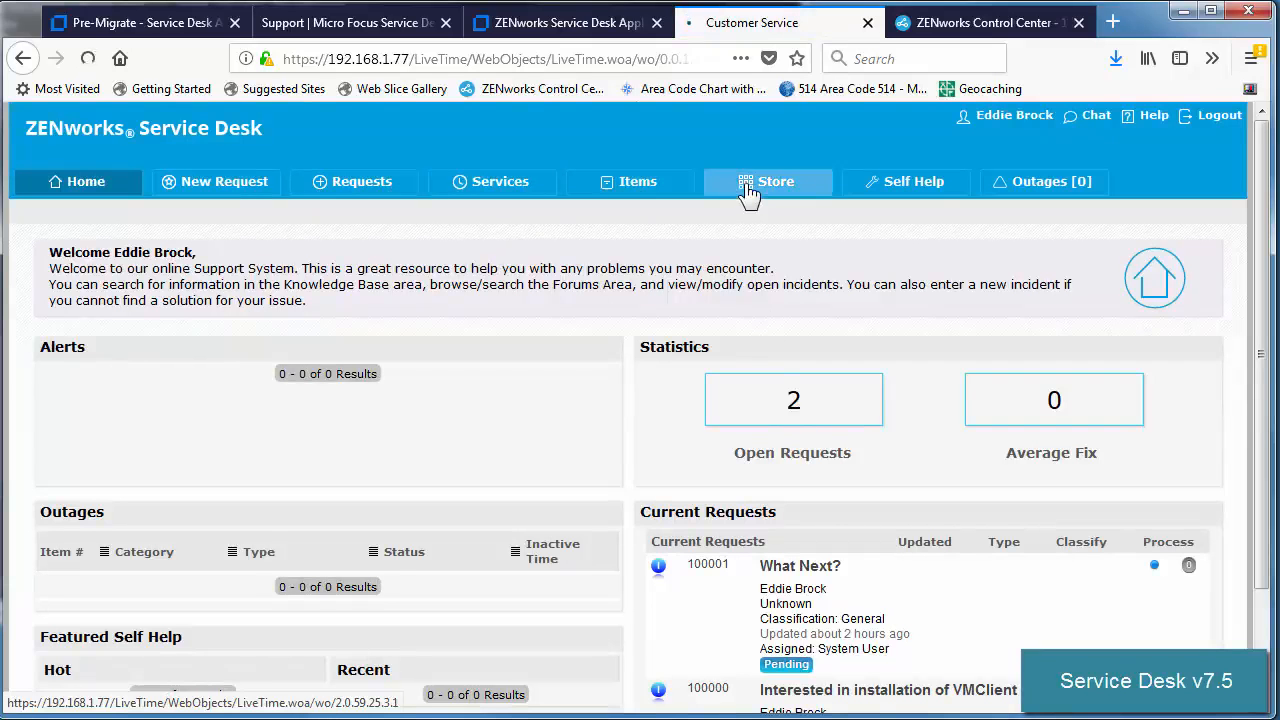
left_click(358, 192)
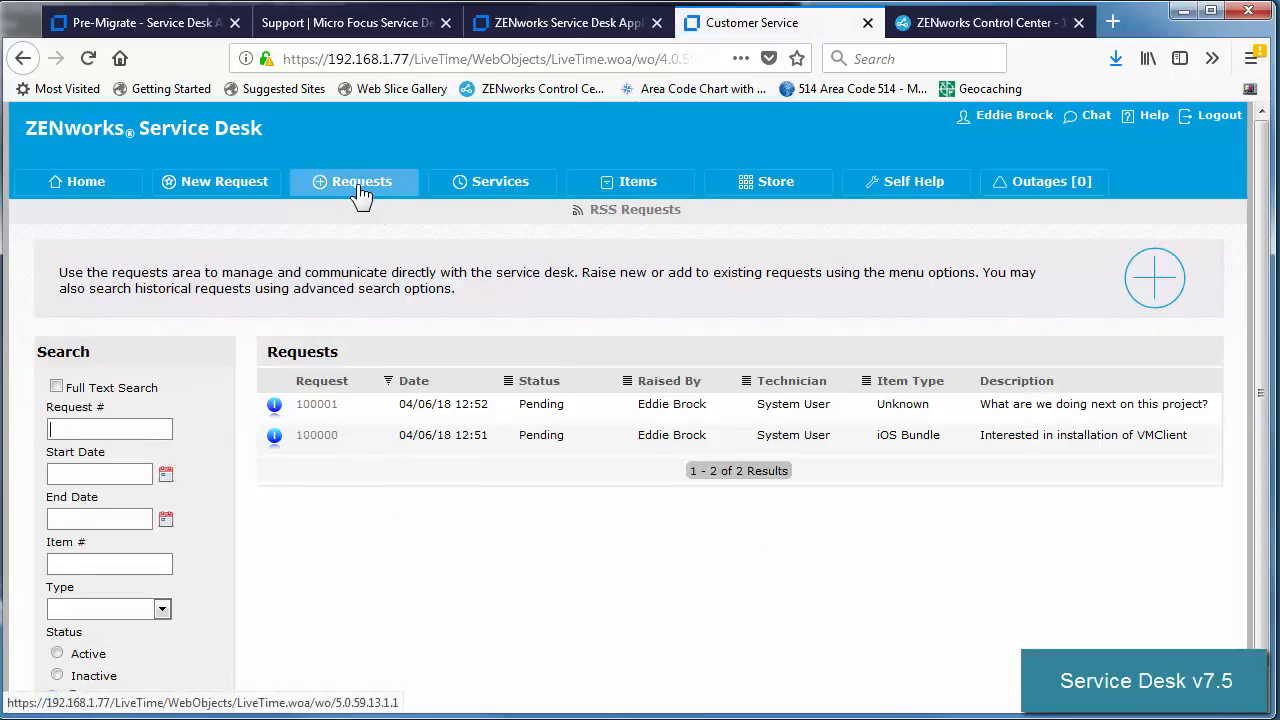
left_click(1218, 117)
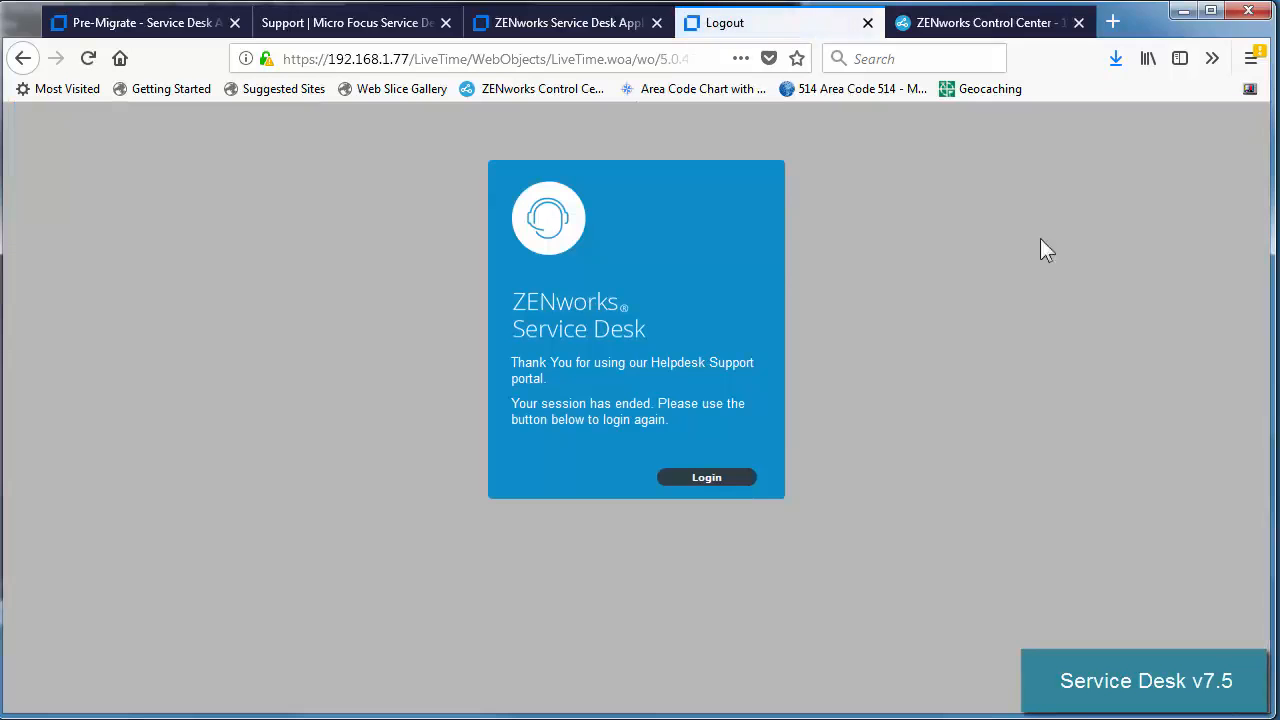
Log in to Service Desk with the technician's username and password.
left_click(738, 482)
type("c")
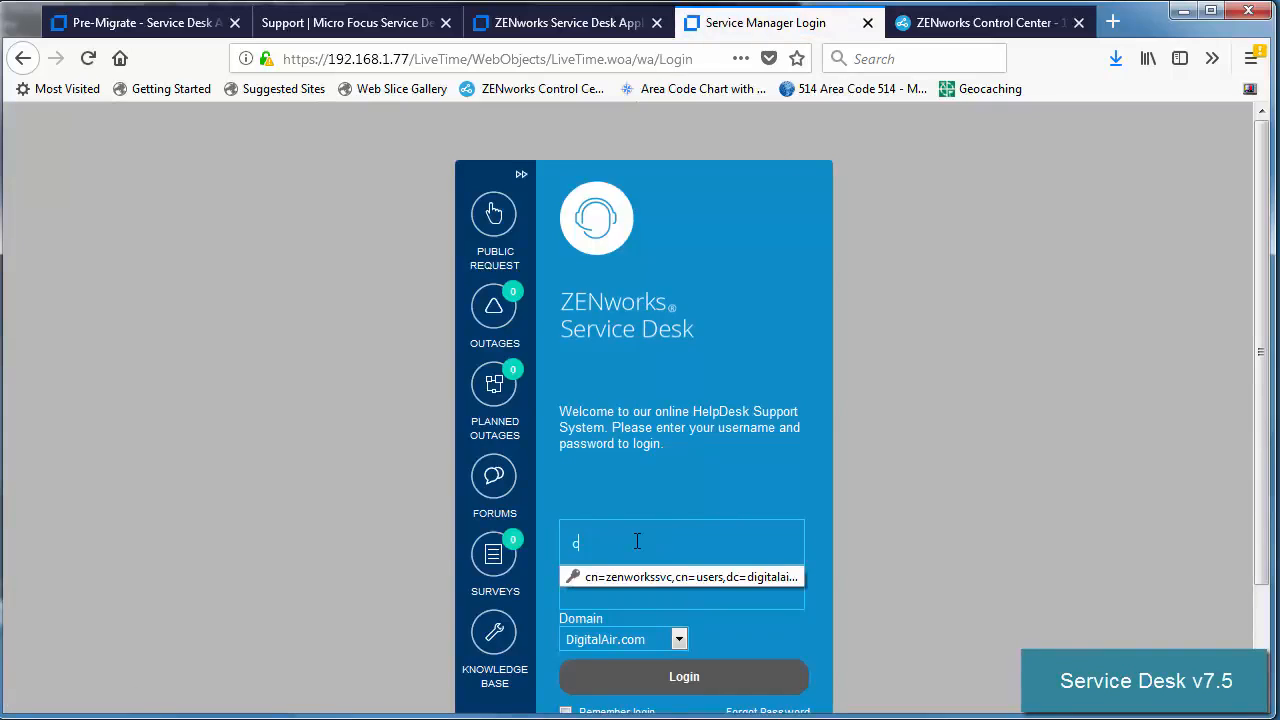
type("kent")
key("Tab")
type("p")
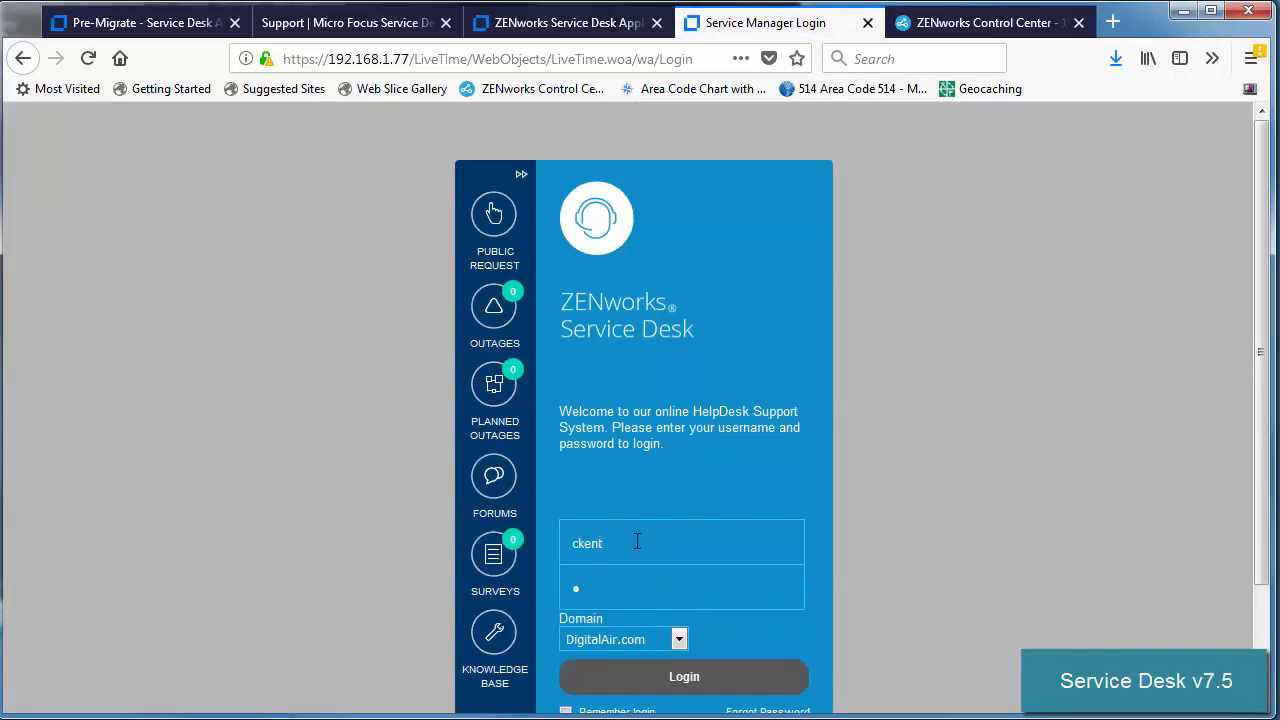
key("Return")
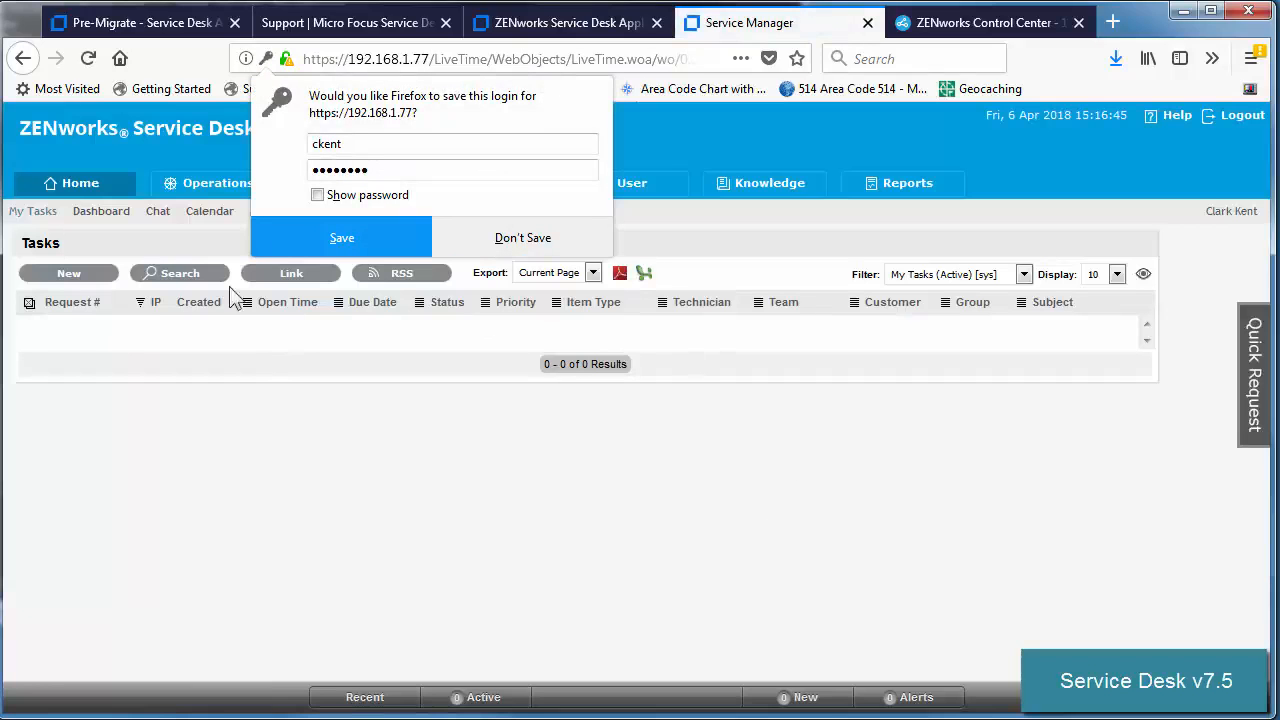
Check the incidents, customers and 52 store items lists, then log out.
left_click(200, 190)
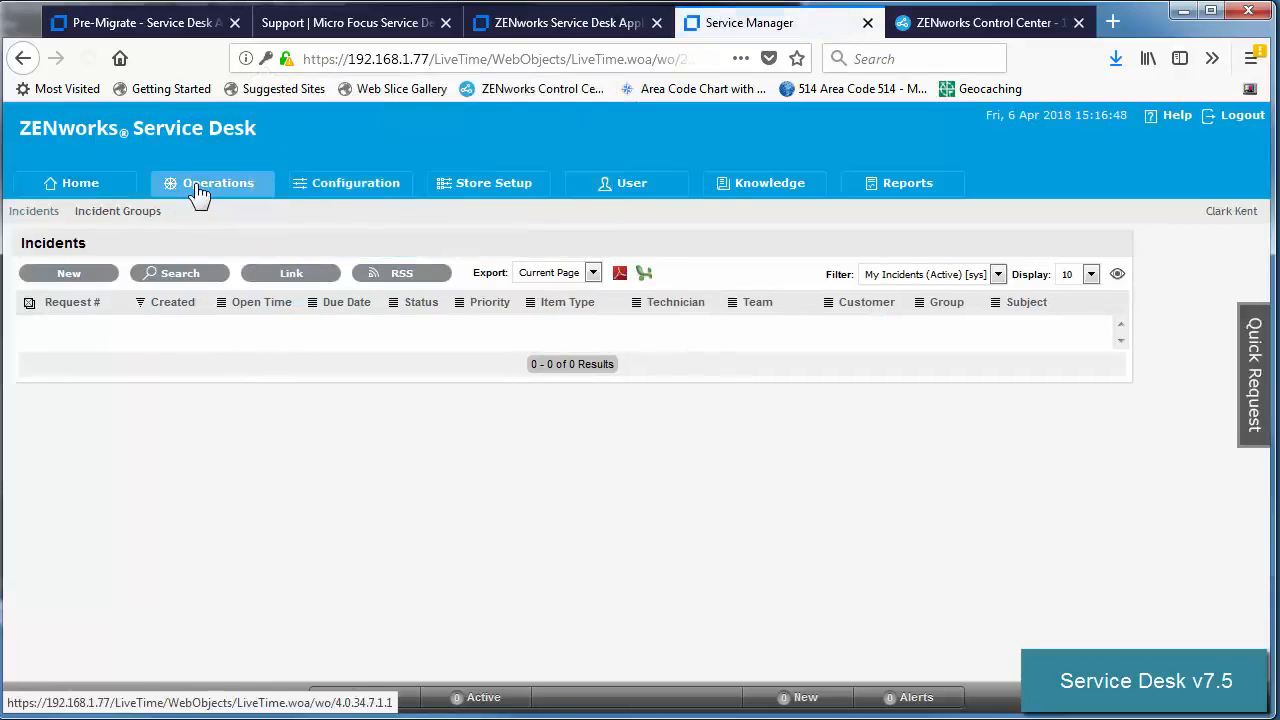
left_click(630, 192)
left_click(505, 196)
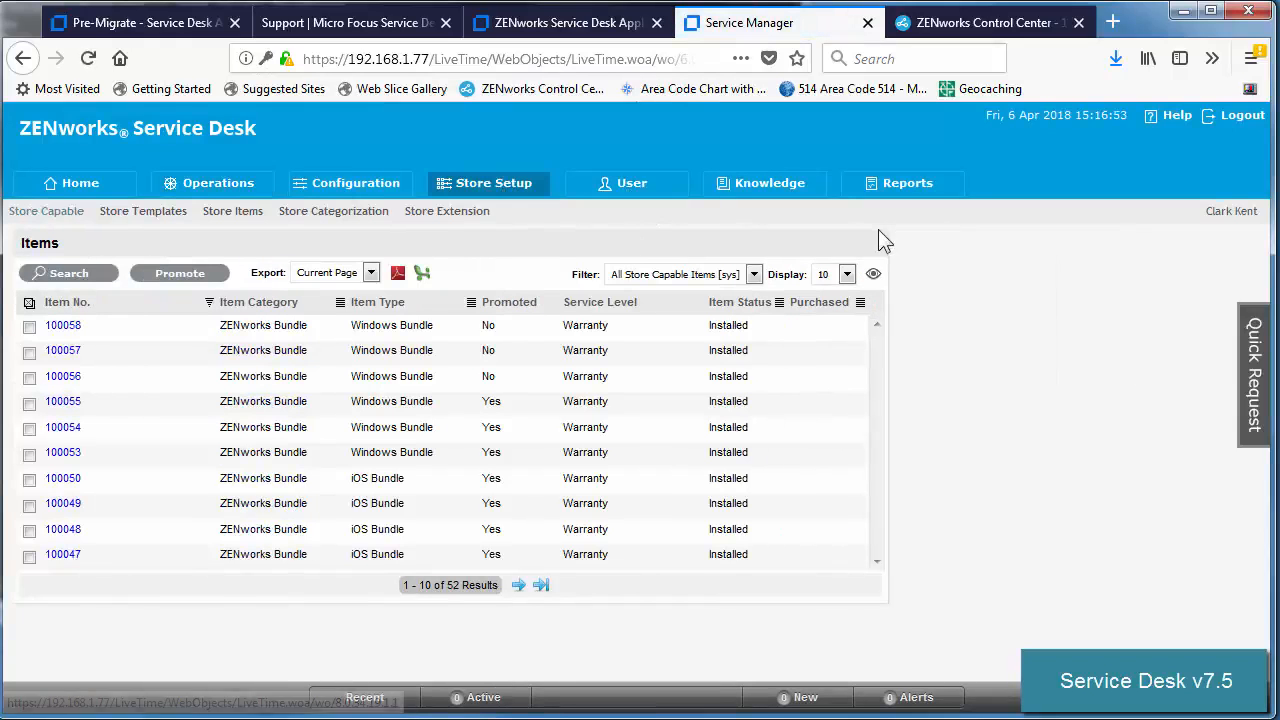
left_click(1238, 118)
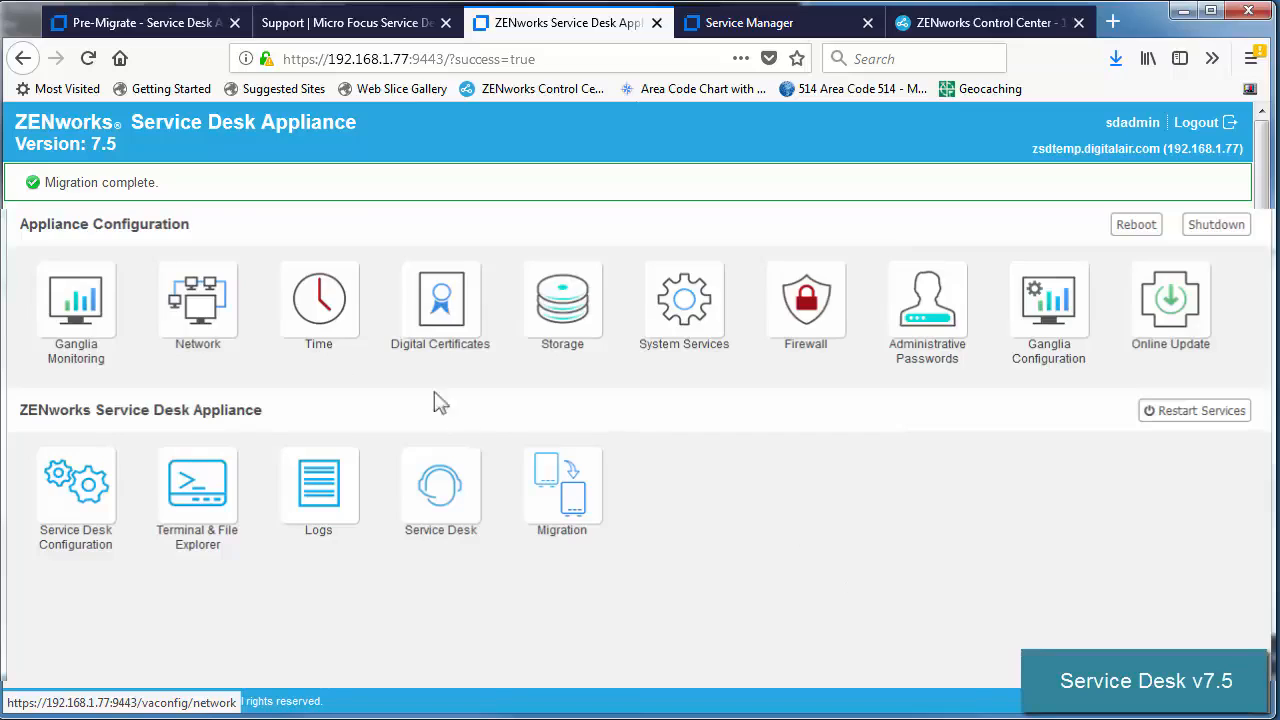
Open the appliance Network page, which shows eth0 static at 192.168.1.77.
left_click(183, 310)
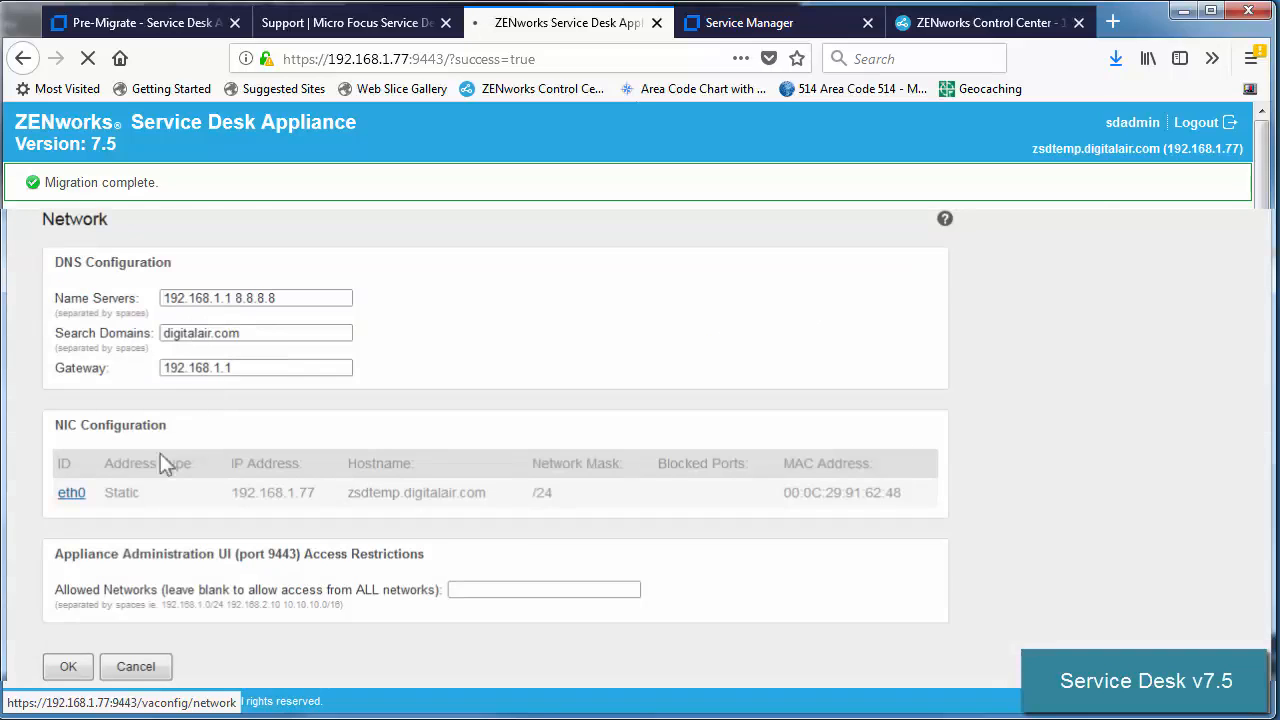
Change eth0's hostname to mfsd and its IP address to 192.168.1.74.
left_click(71, 492)
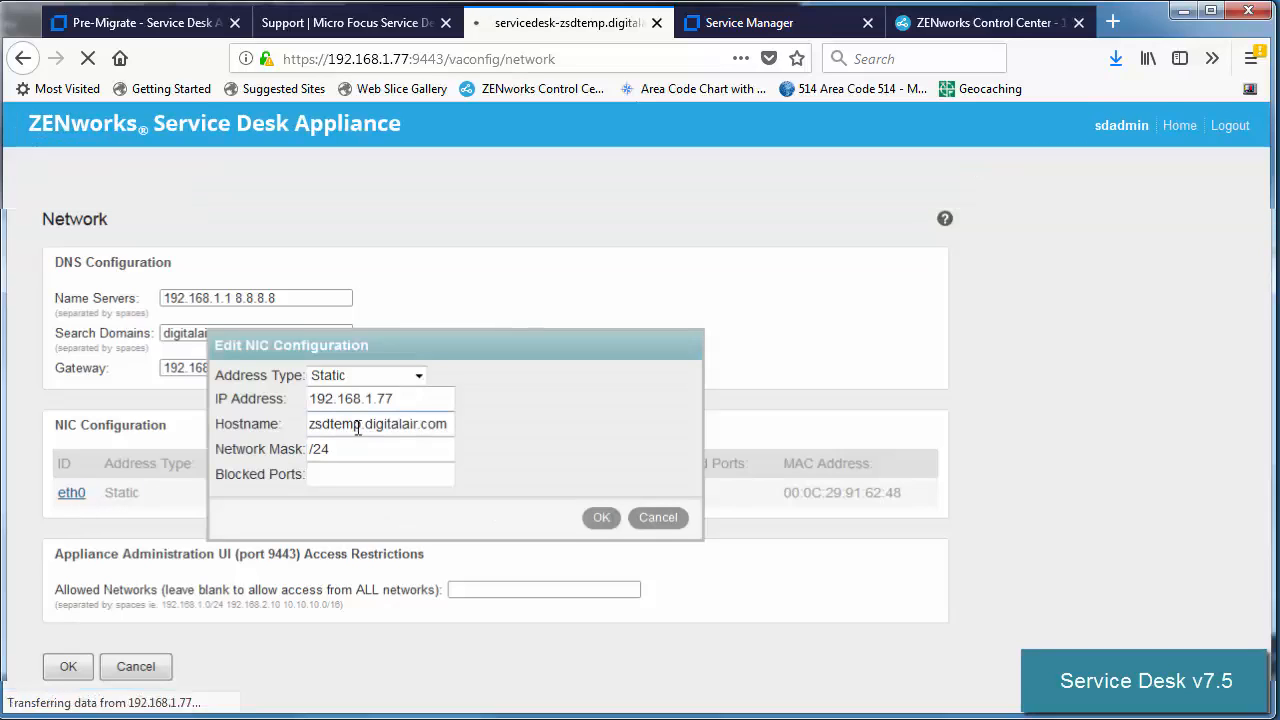
left_click_drag(358, 428, 284, 424)
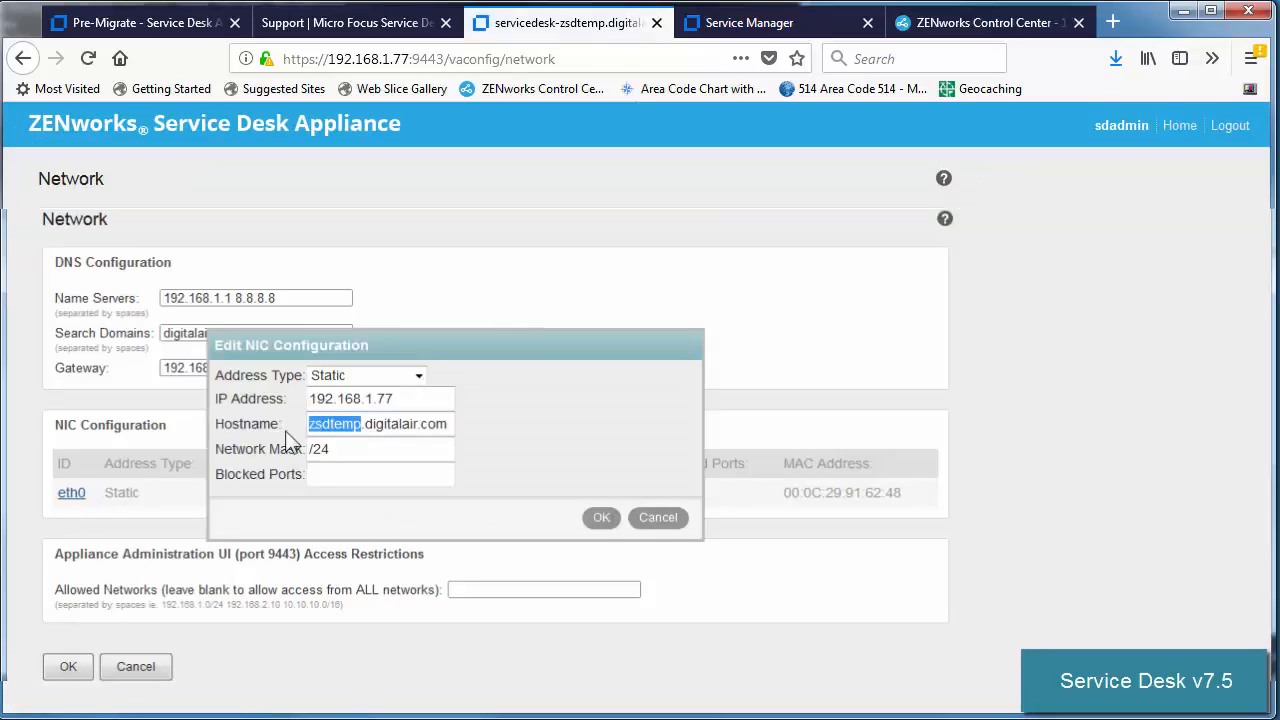
type("mfsd")
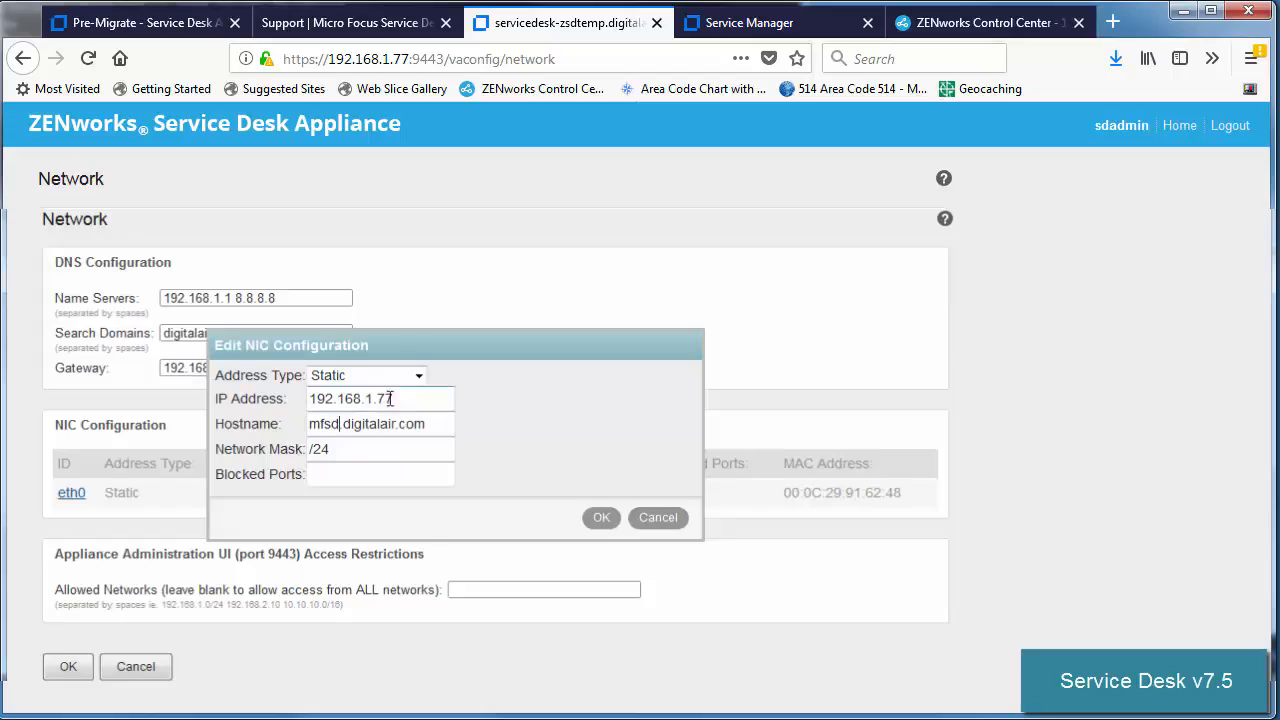
type("4")
left_click(601, 518)
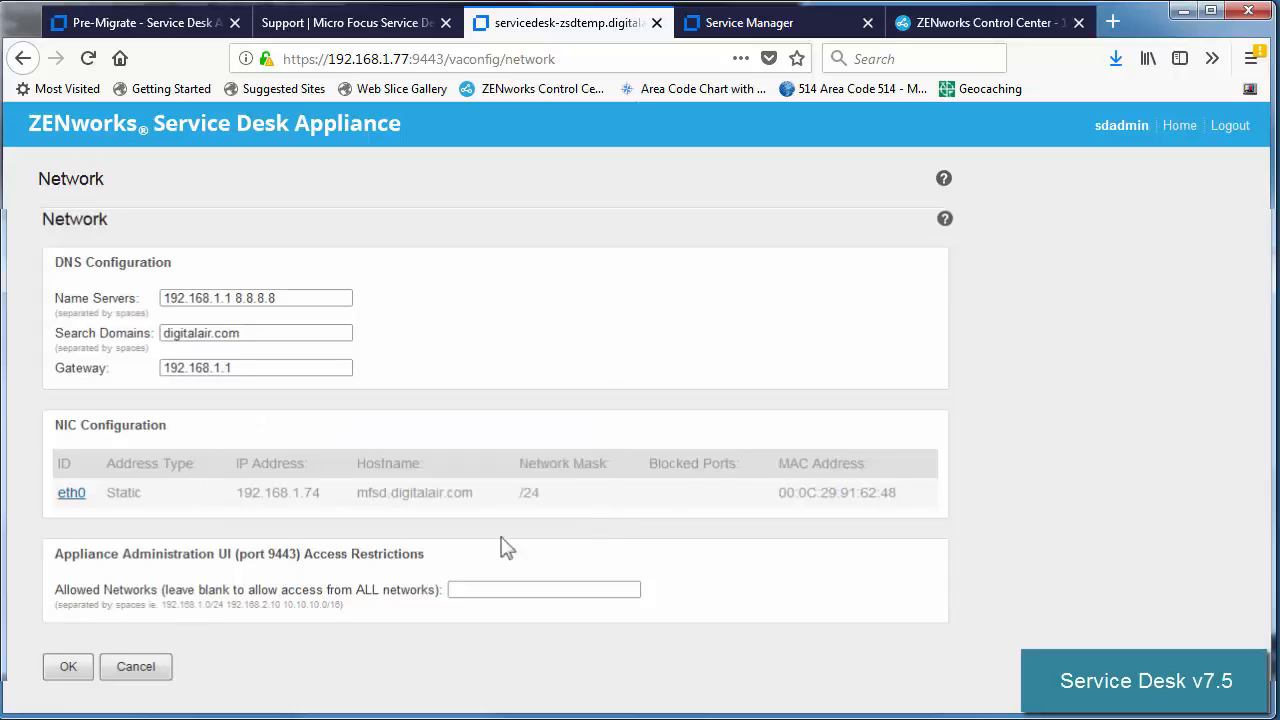
Save the network configuration despite the warning, then return to the Pre-Migrate documentation.
left_click(84, 668)
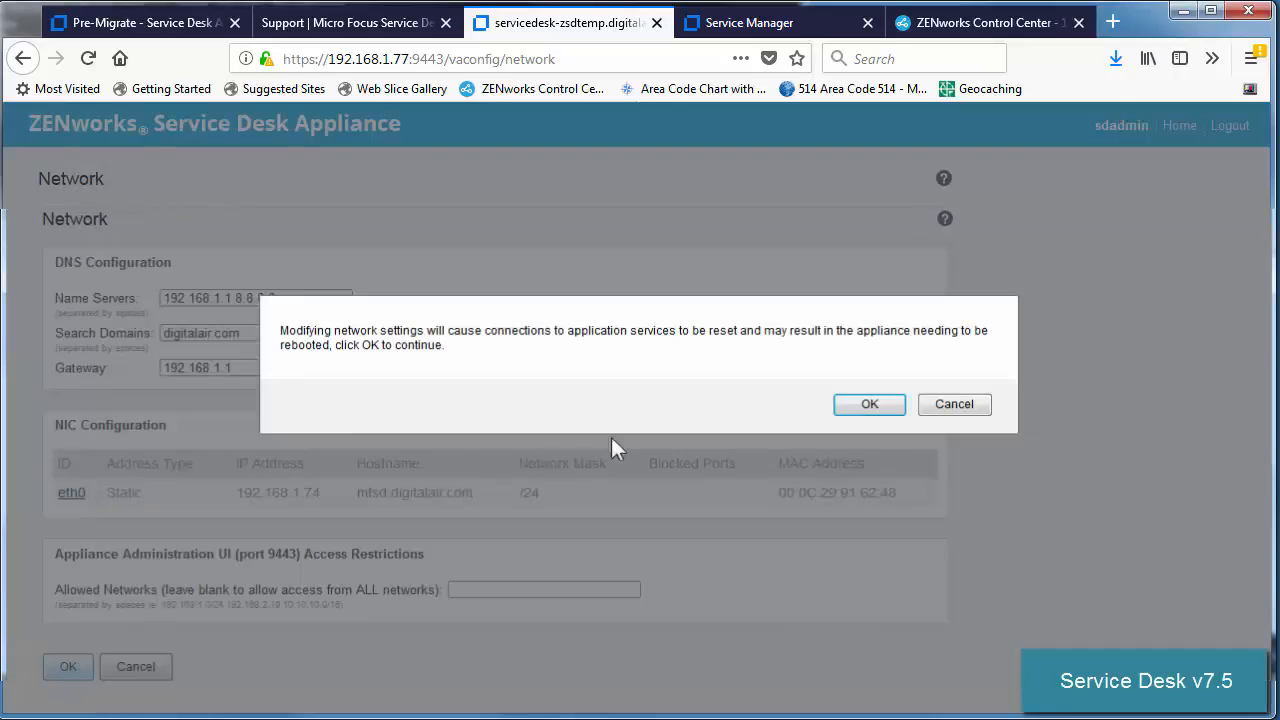
left_click(869, 404)
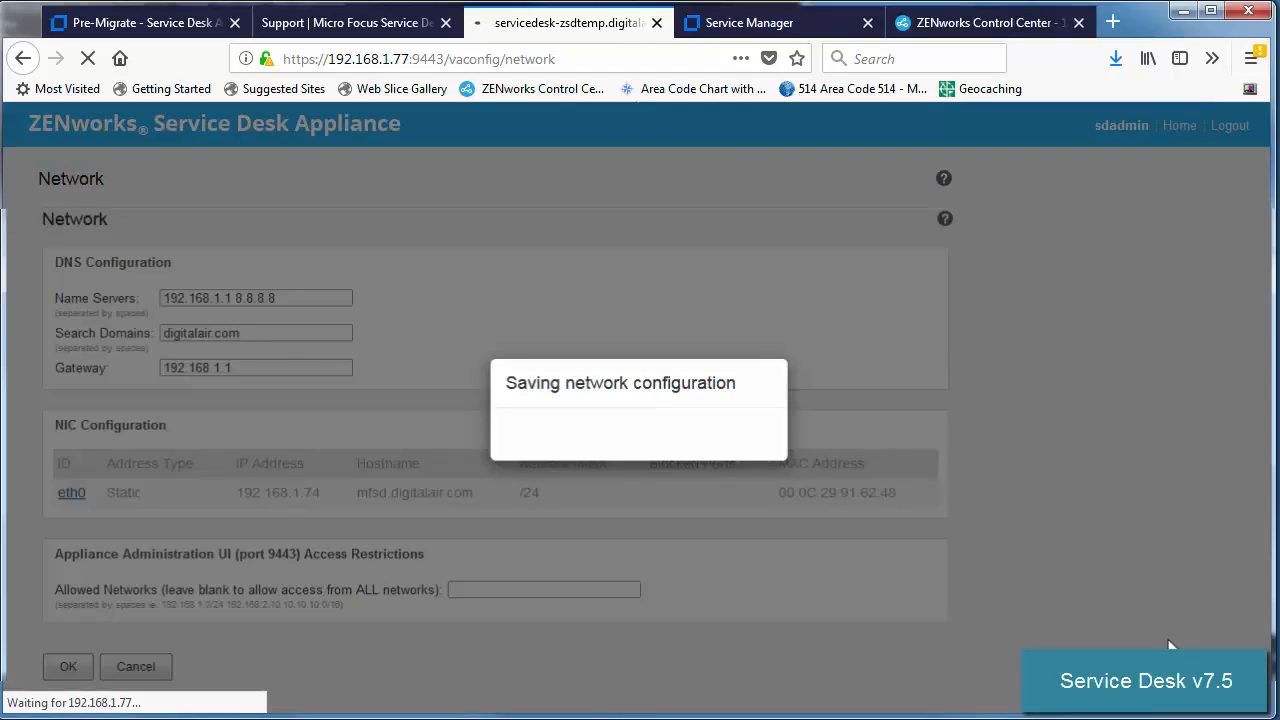
left_click(314, 59)
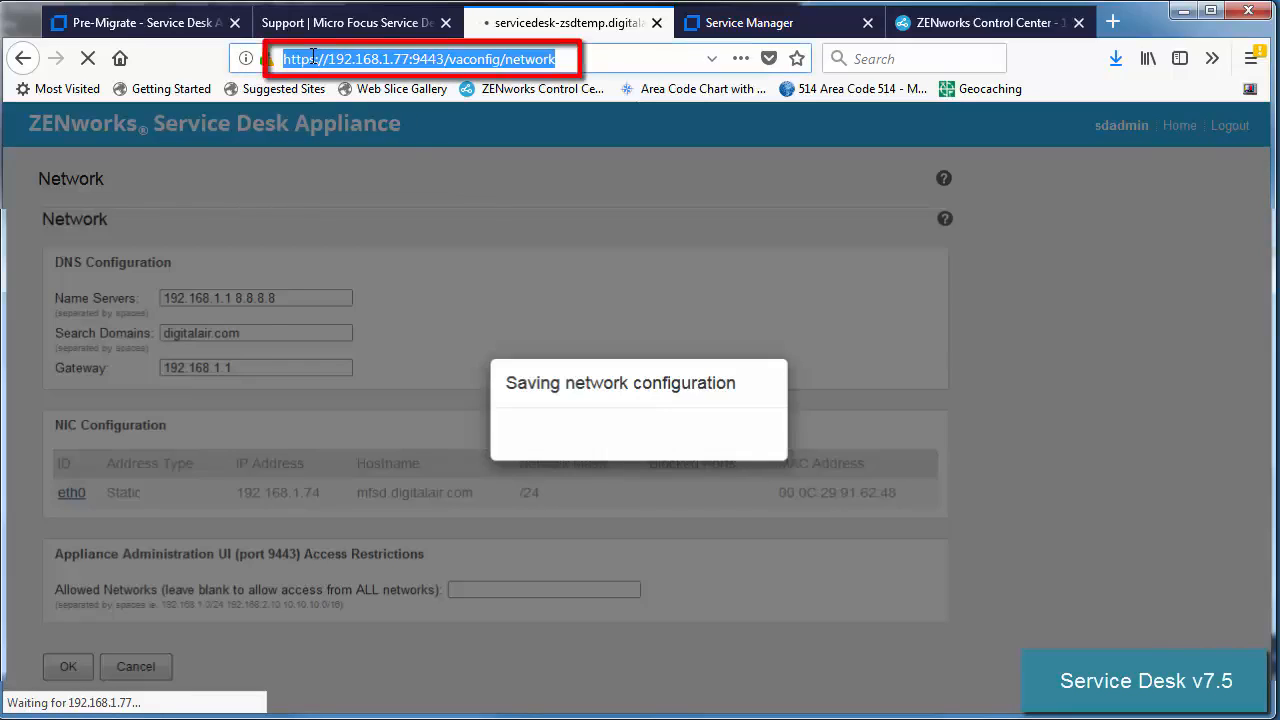
left_click(148, 23)
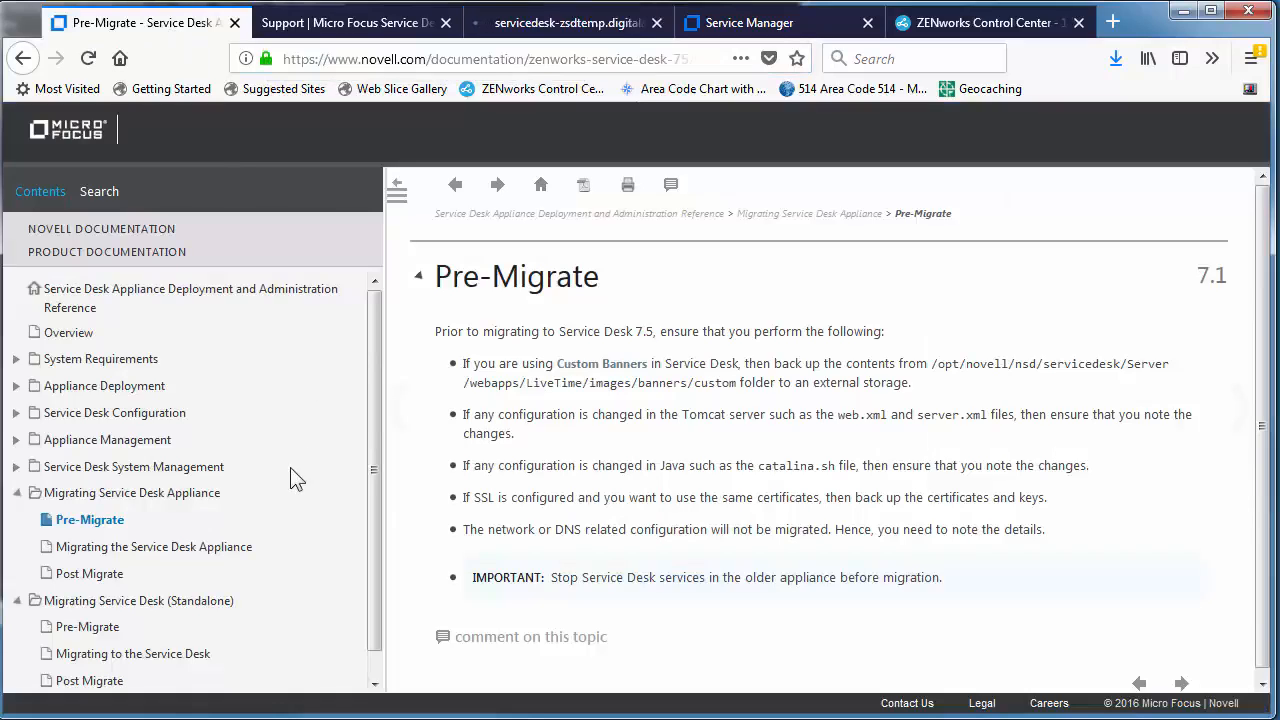
Review the Migrating page's steps on connecting to the database and powering off the old appliance.
left_click(199, 547)
scroll(679, 279, "down", 5)
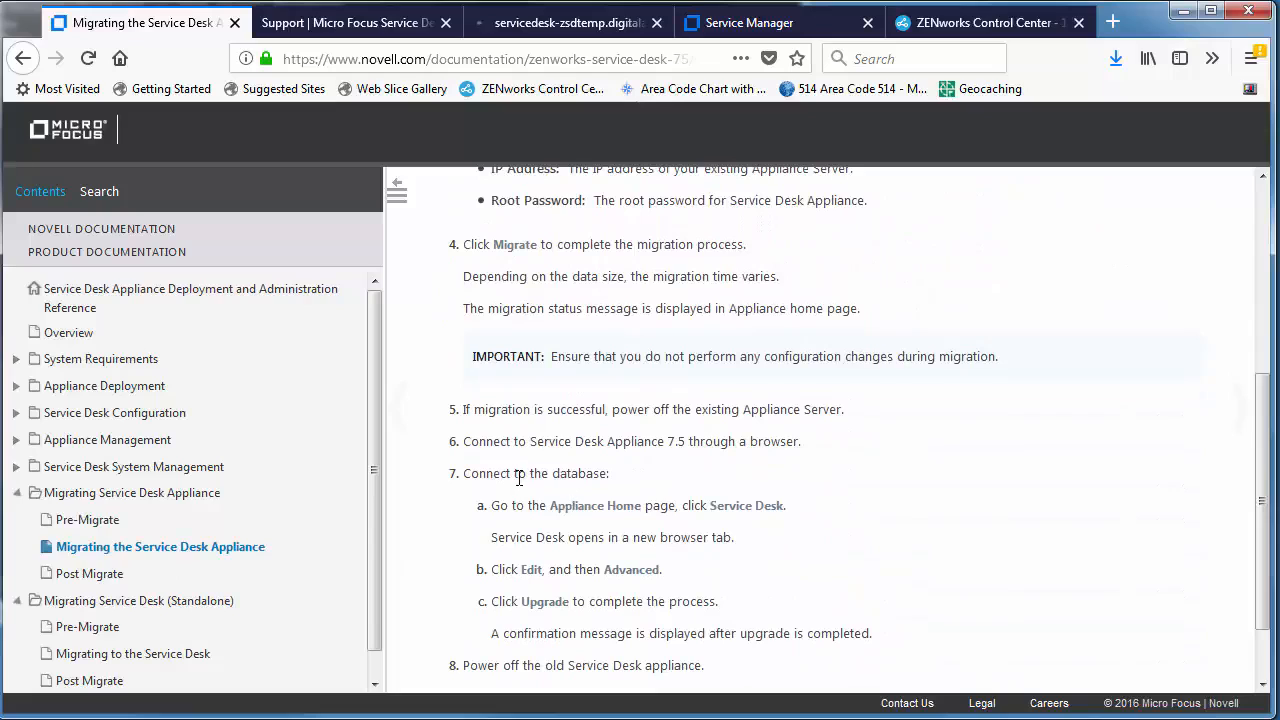
left_click_drag(519, 477, 660, 505)
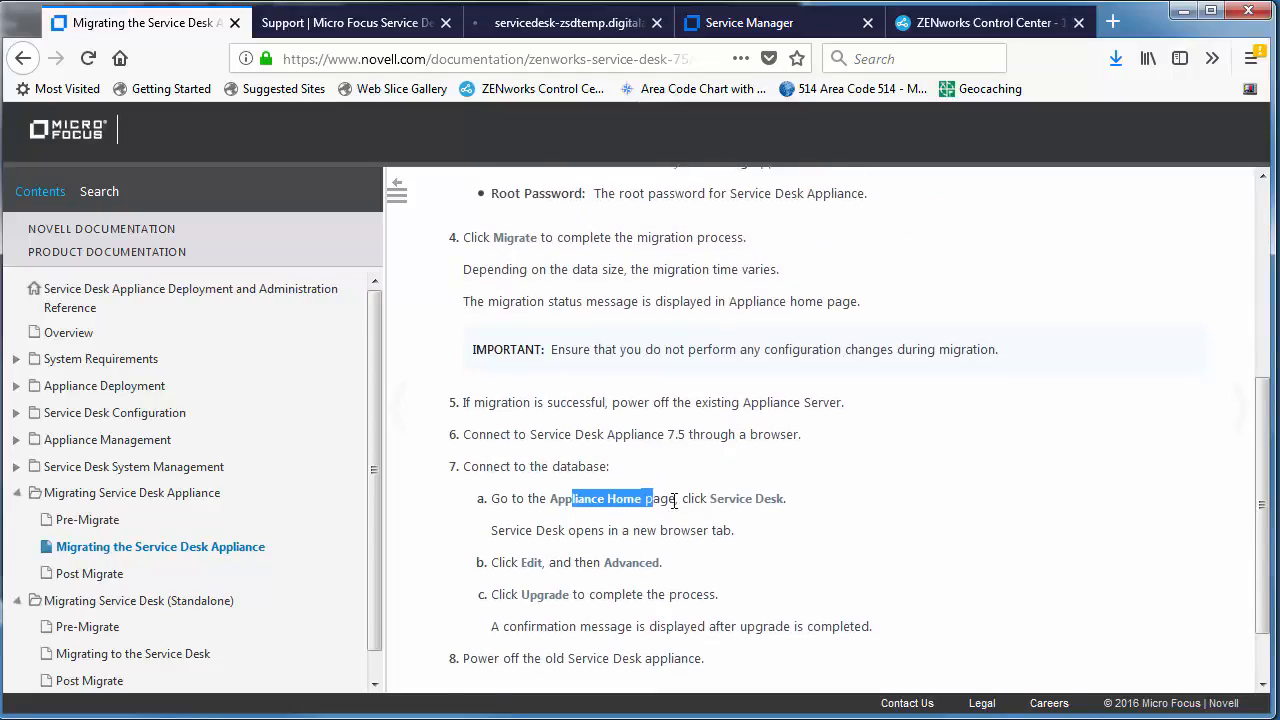
scroll(578, 583, "down", 2)
left_click_drag(515, 582, 660, 582)
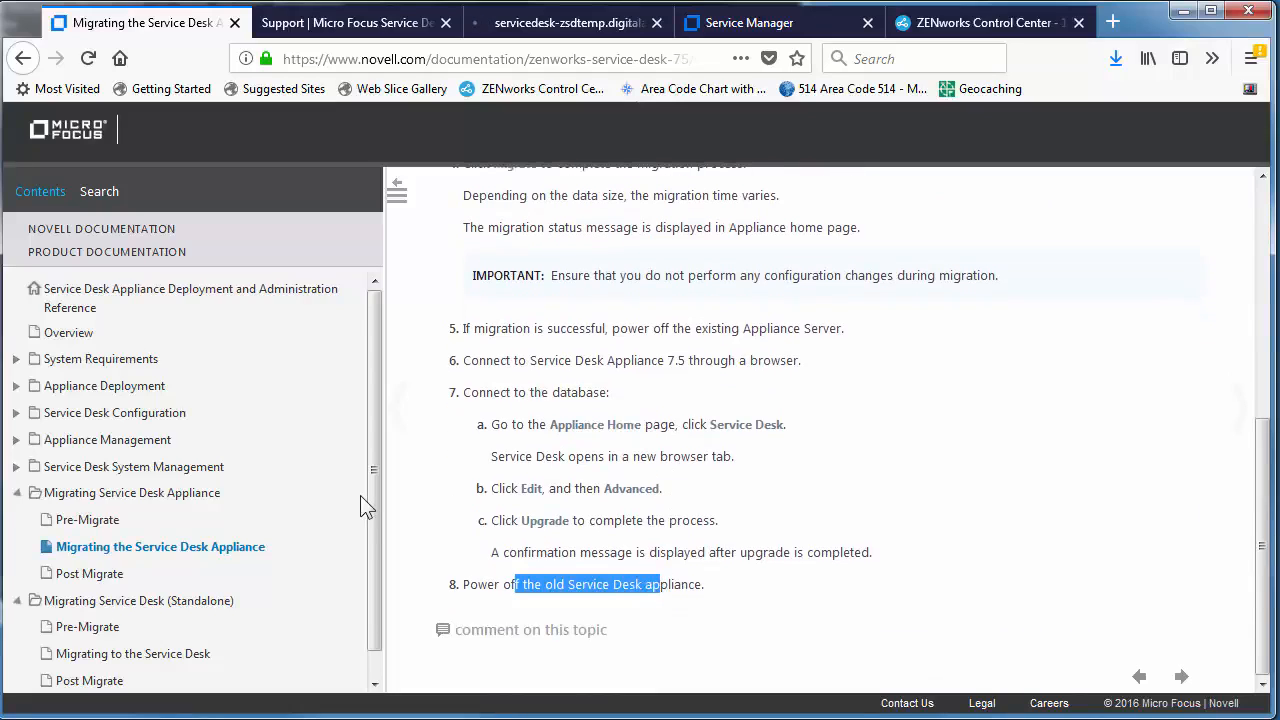
Read the Post Migrate restore steps for banners, Tomcat, Java, SSL and network settings.
left_click(91, 577)
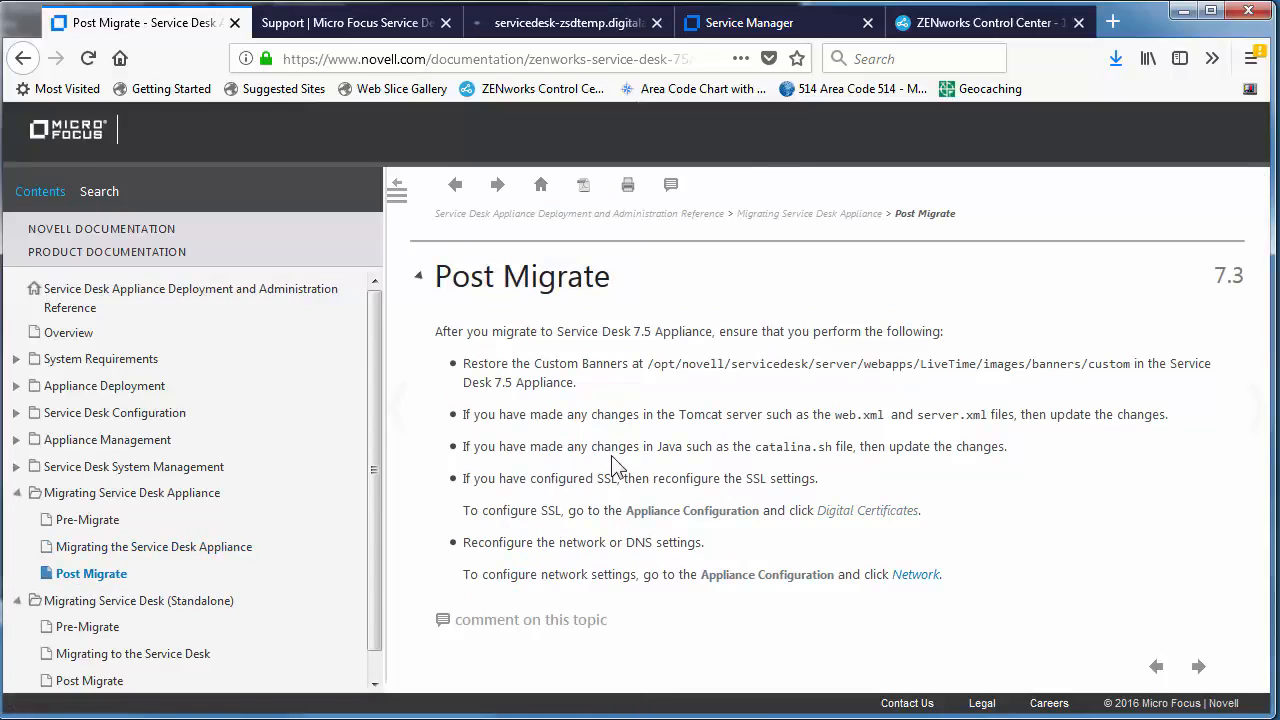
left_click_drag(647, 370, 848, 366)
left_click_drag(581, 414, 885, 418)
left_click_drag(579, 450, 784, 428)
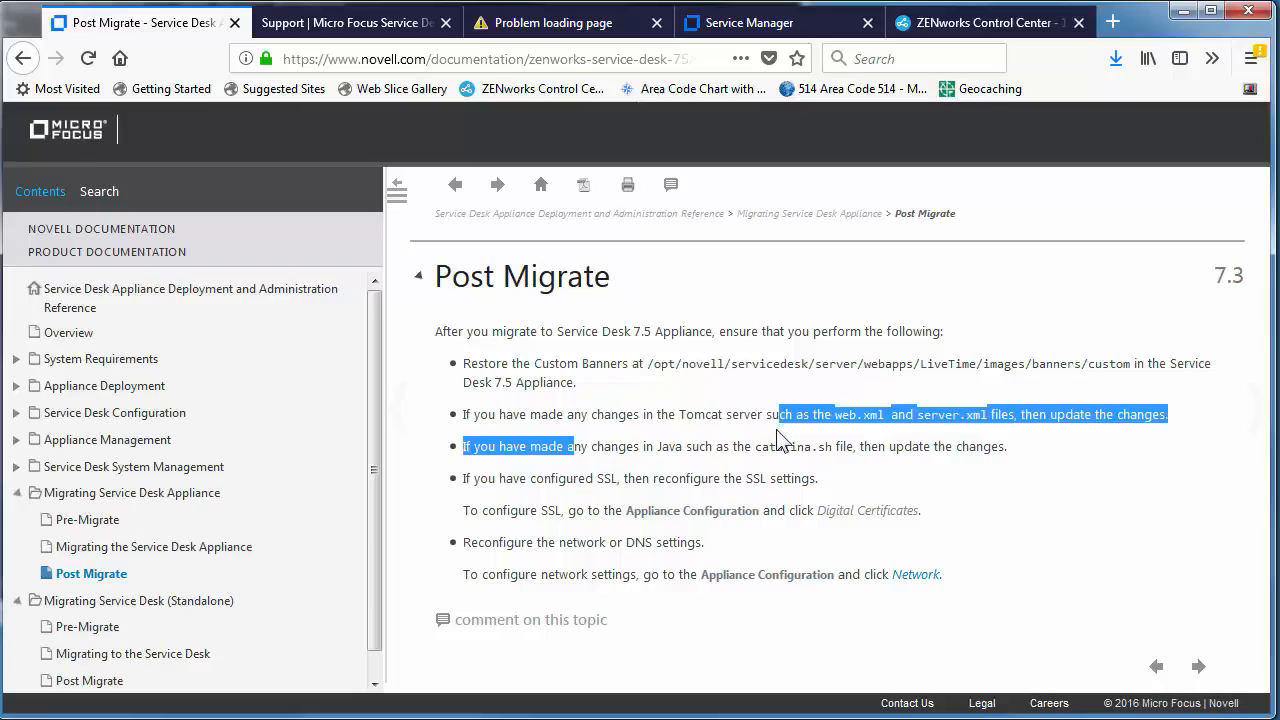
left_click(610, 478)
left_click_drag(573, 478, 694, 472)
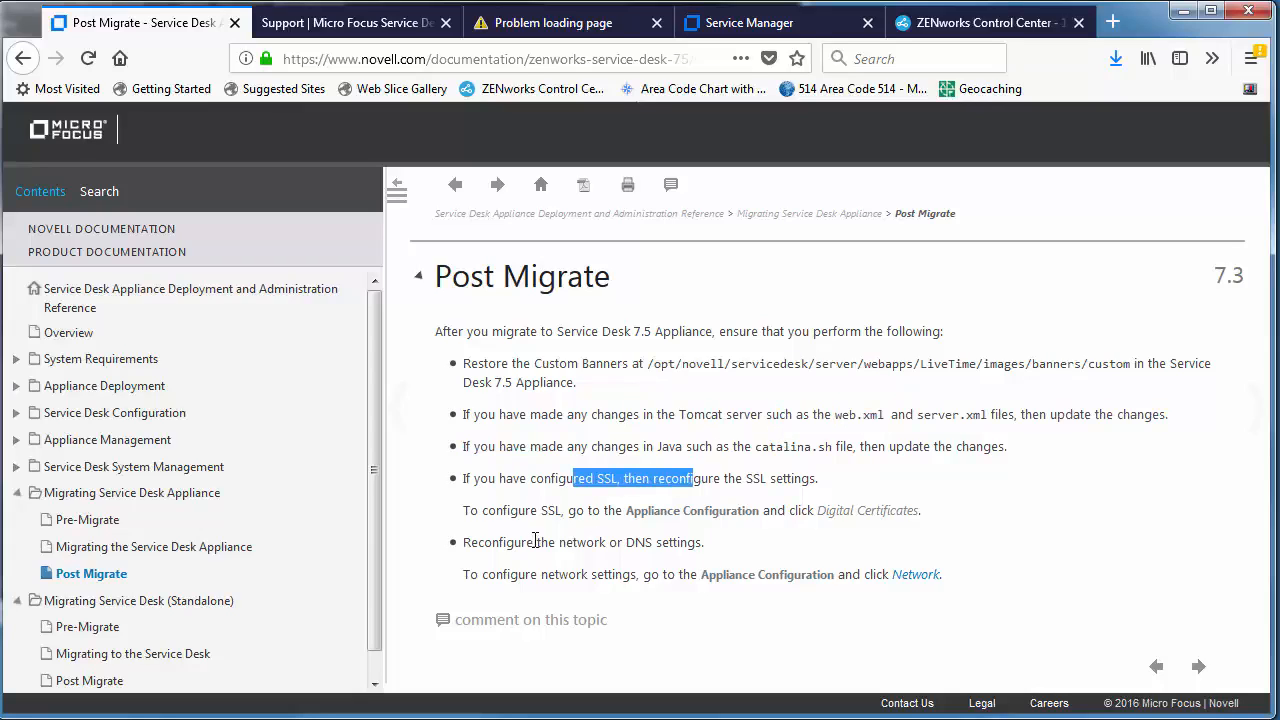
left_click_drag(535, 542, 690, 545)
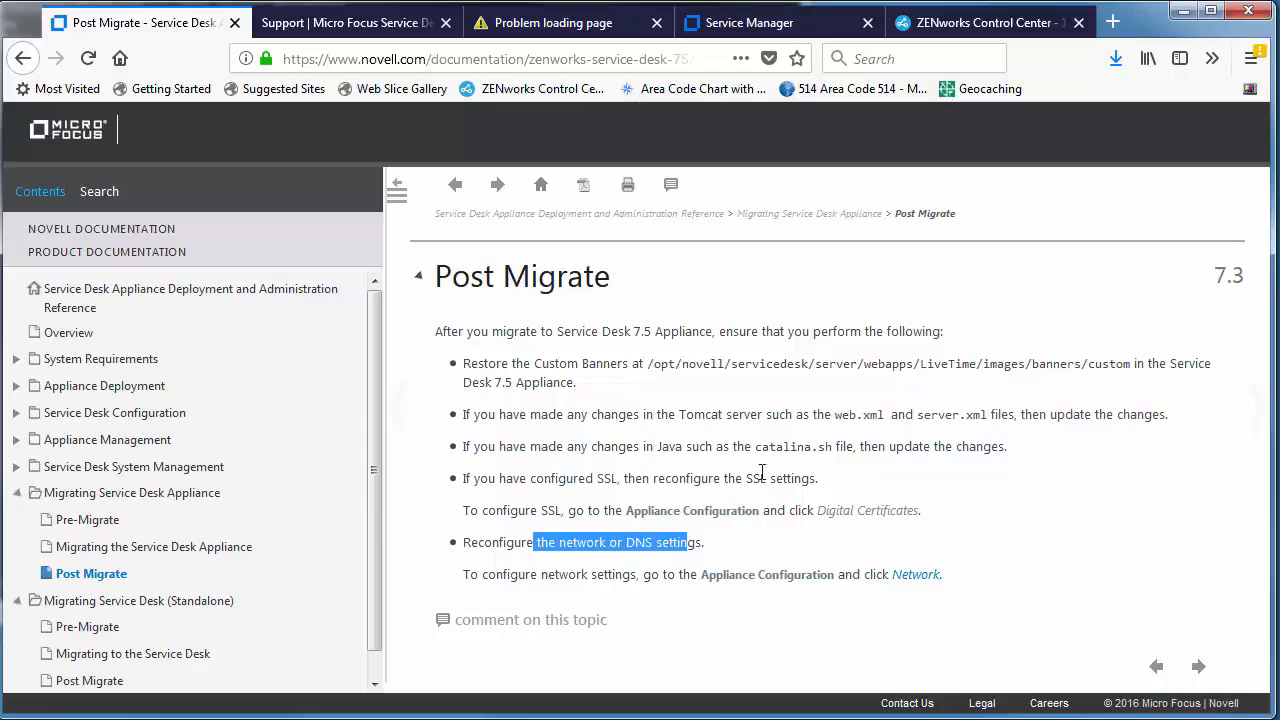
left_click(567, 30)
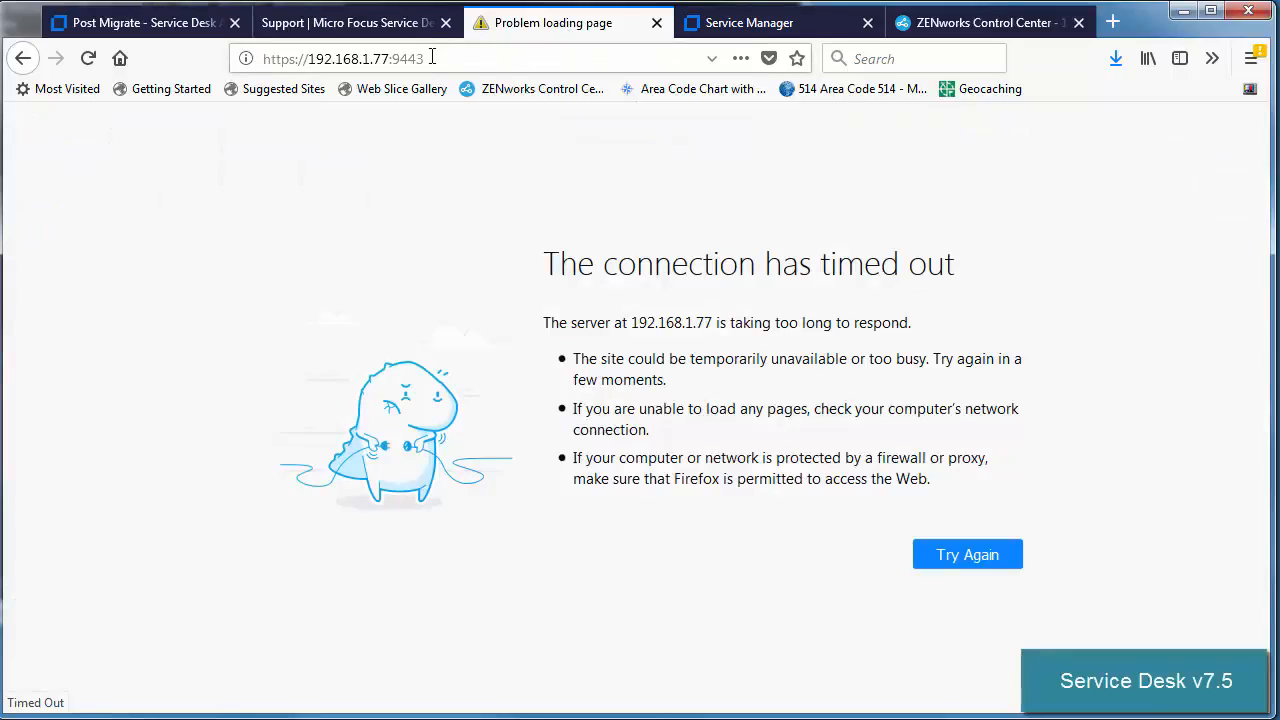
left_click(396, 58)
left_click(384, 59)
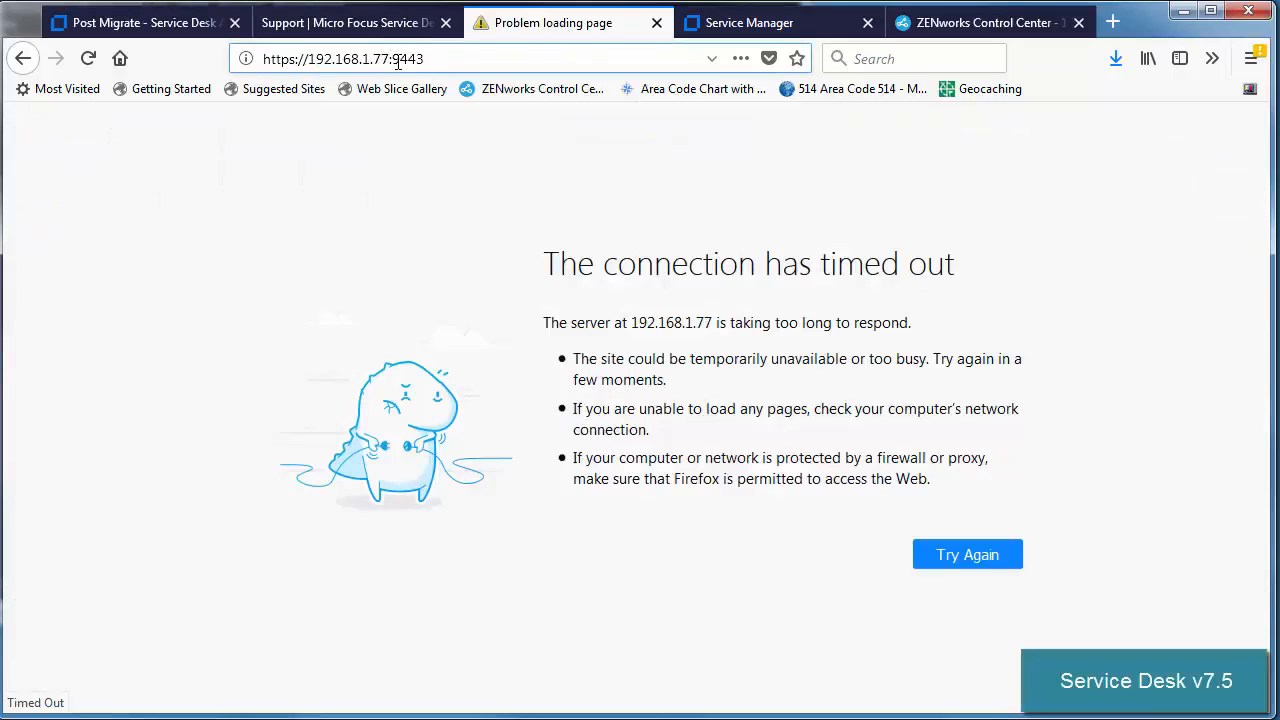
key("Delete")
type("4")
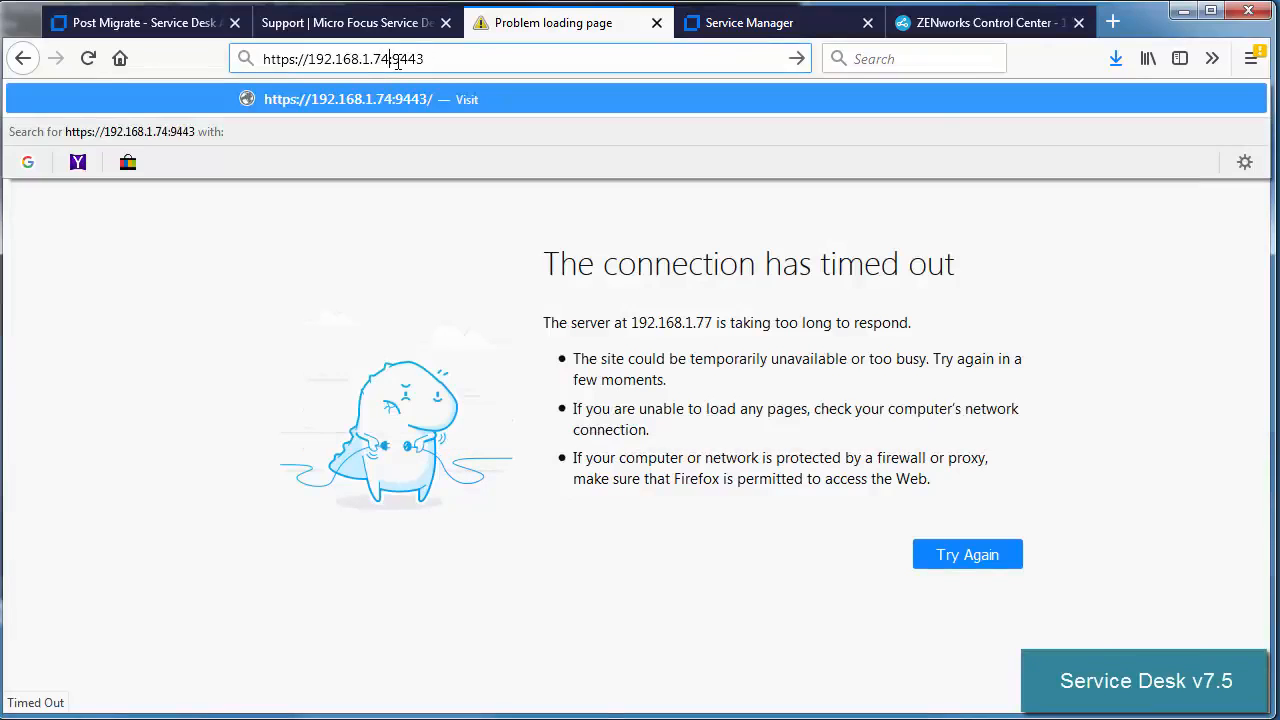
key("Return")
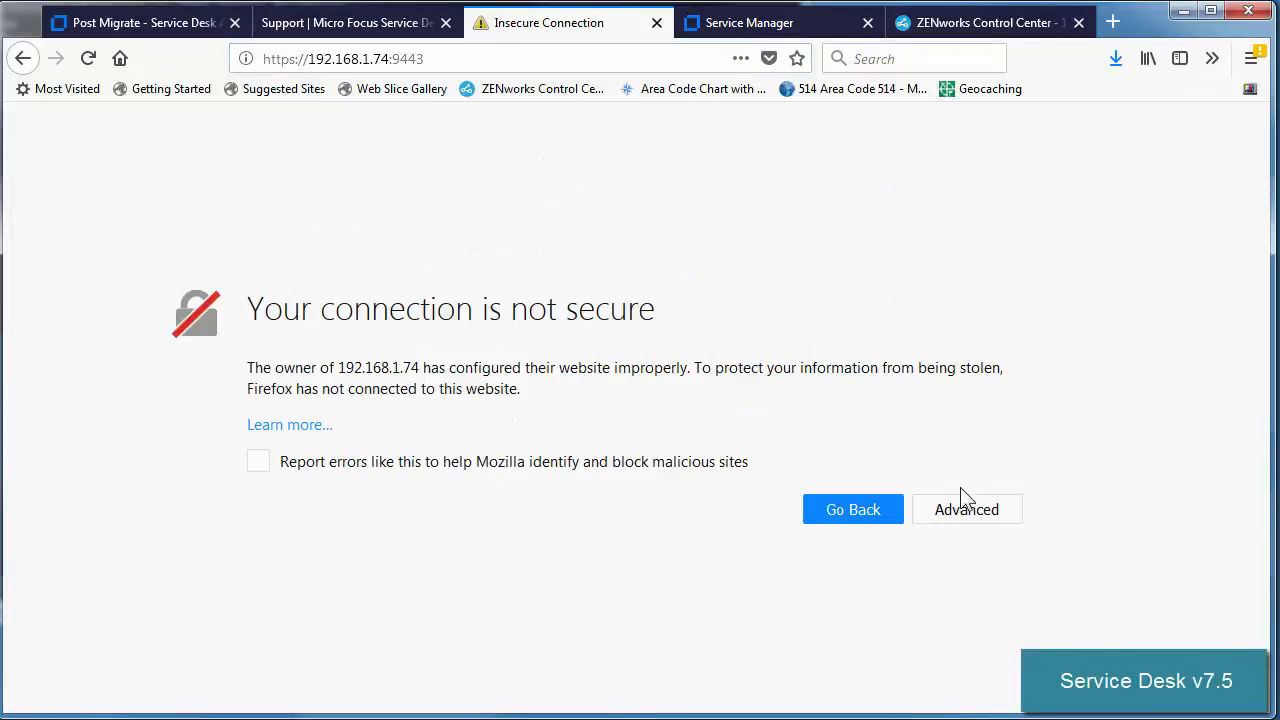
Trust the self-signed certificate, sign in as sdadmin, and save the login in the browser.
left_click(970, 518)
scroll(960, 545, "down", 3)
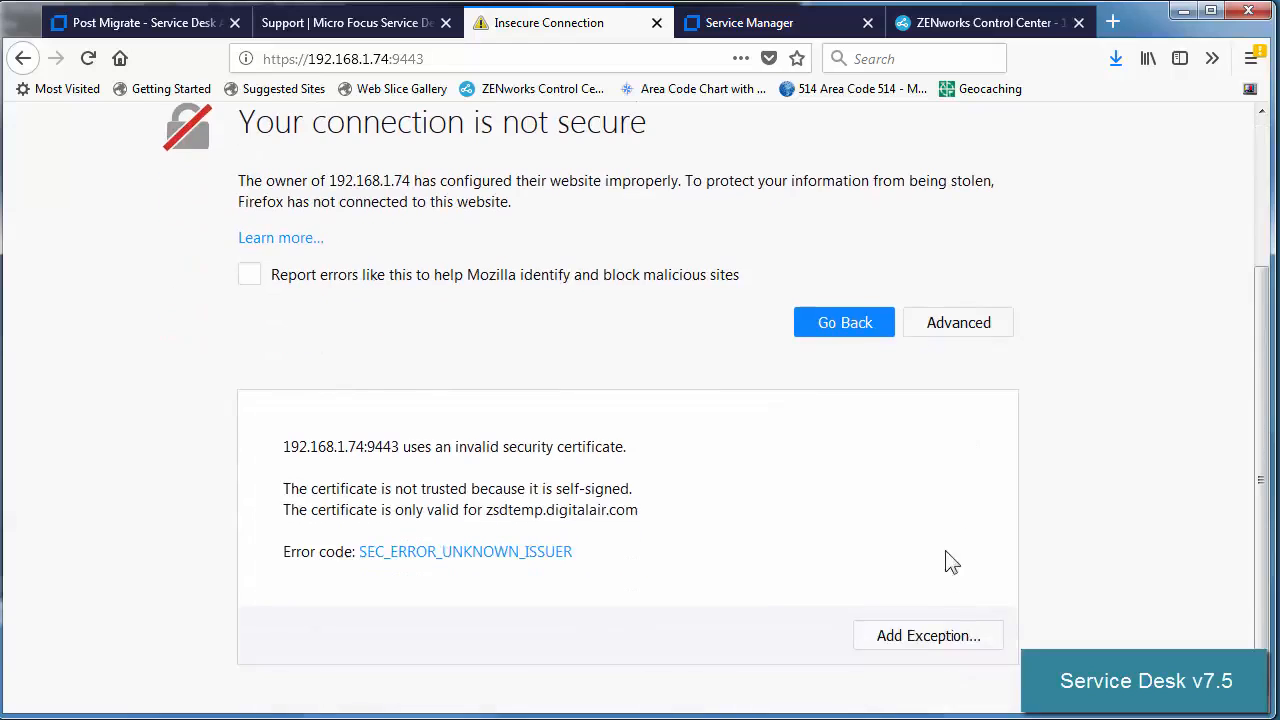
left_click(920, 634)
left_click(880, 622)
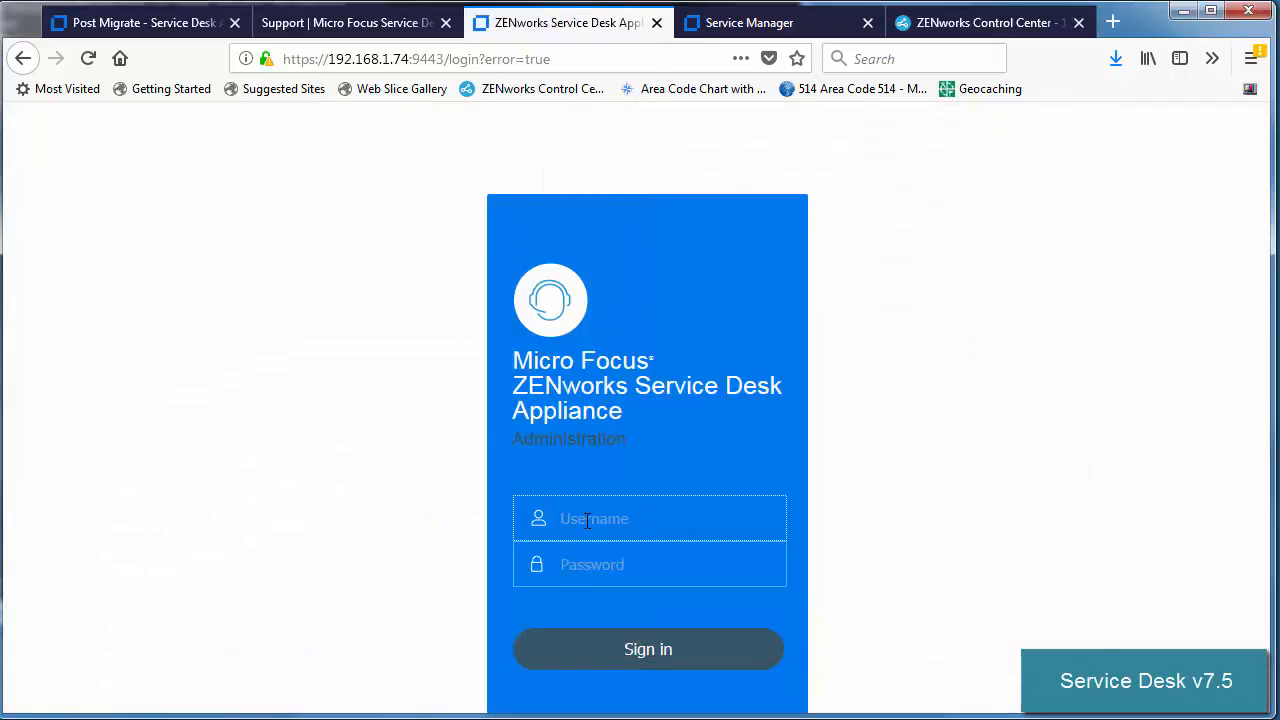
type("sdadmin")
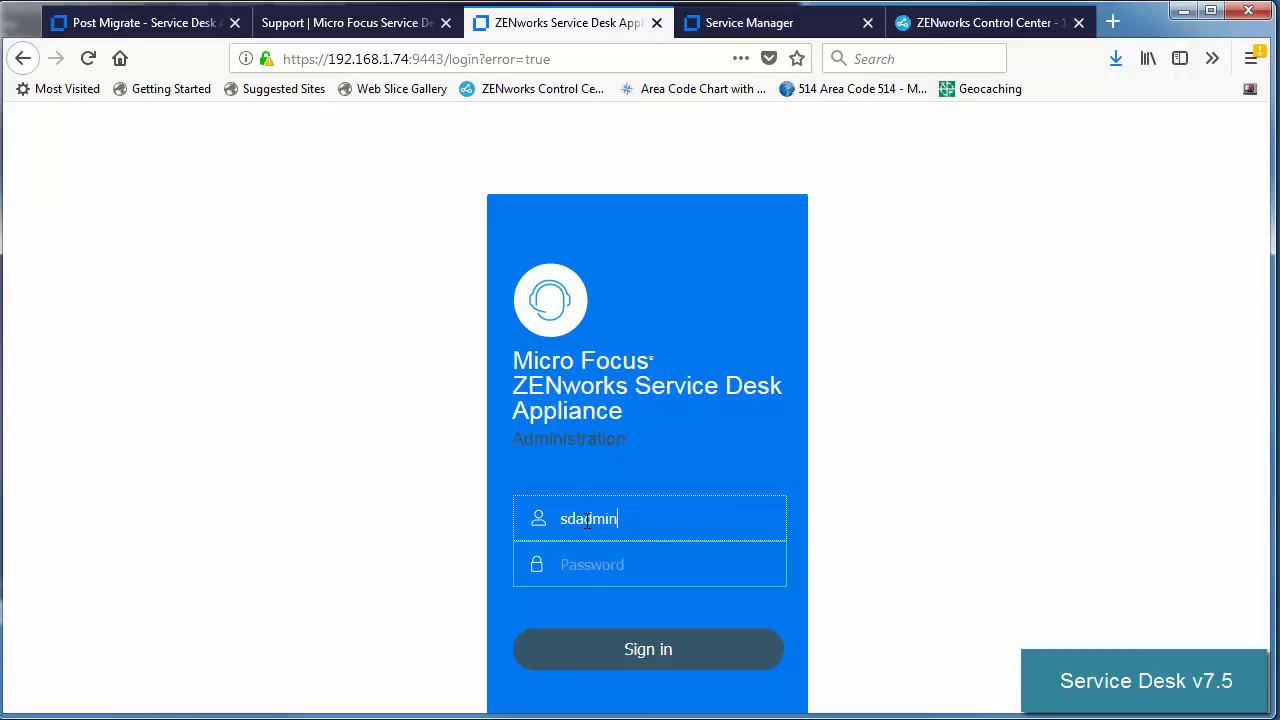
type("••••••")
left_click(658, 662)
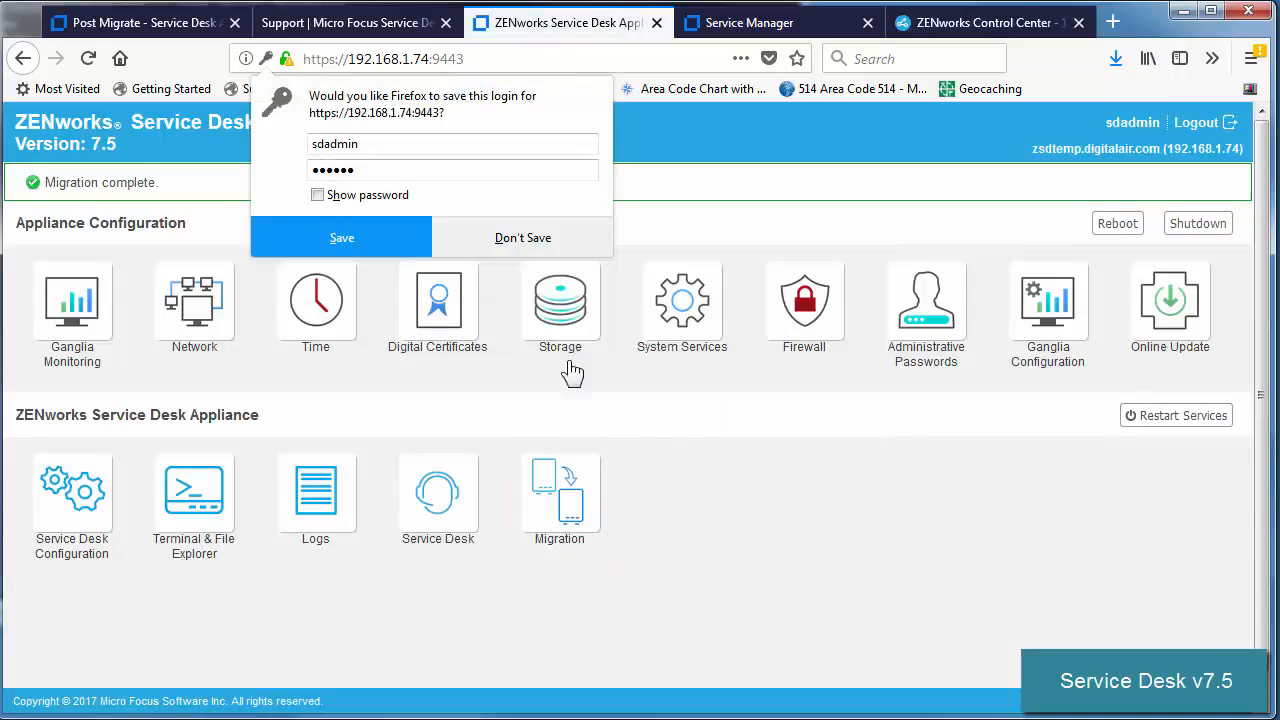
left_click(383, 240)
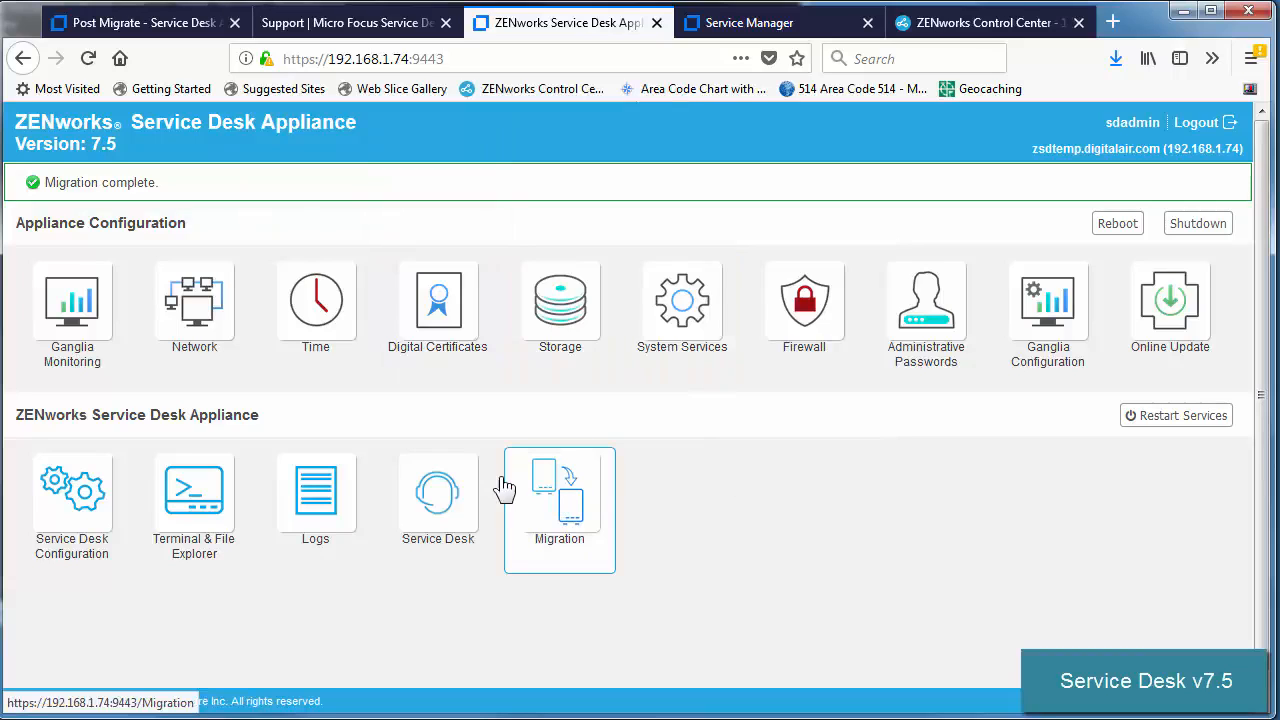
Point the Service Manager tab's Service Desk address to 192.168.1.74.
left_click(756, 24)
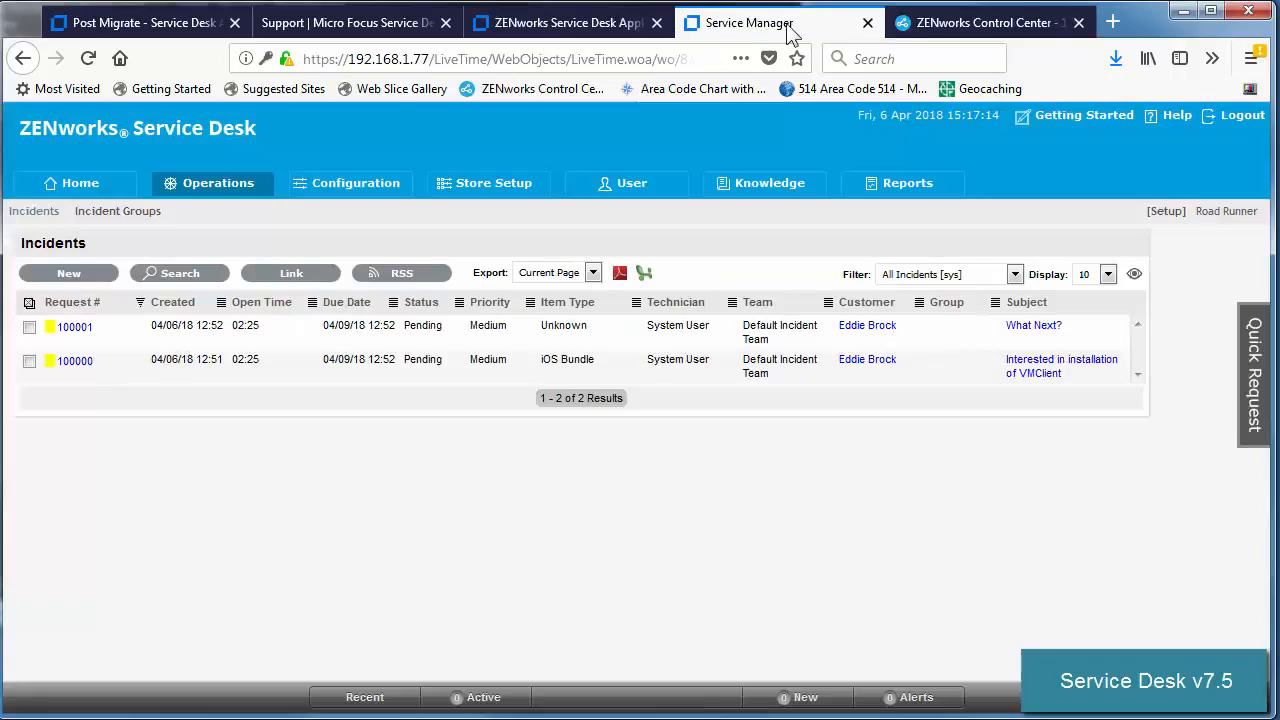
left_click(88, 58)
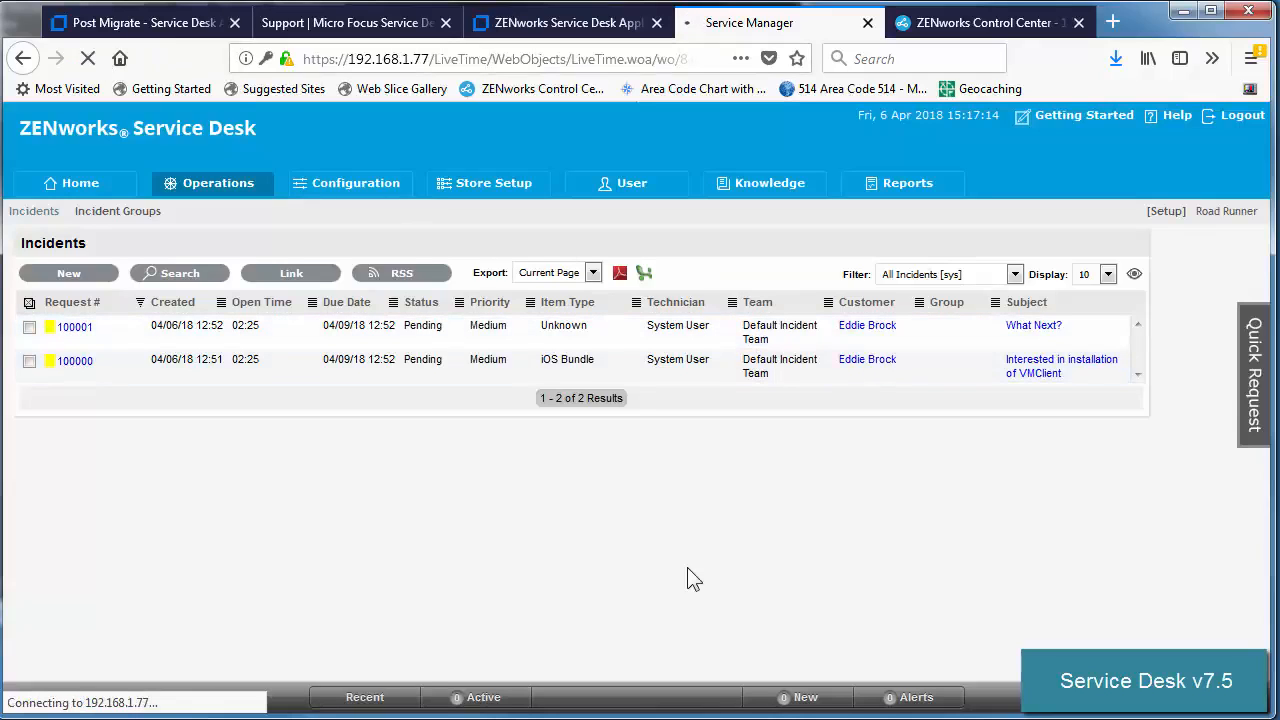
left_click(424, 59)
left_click_drag(424, 59, 818, 58)
type("4/")
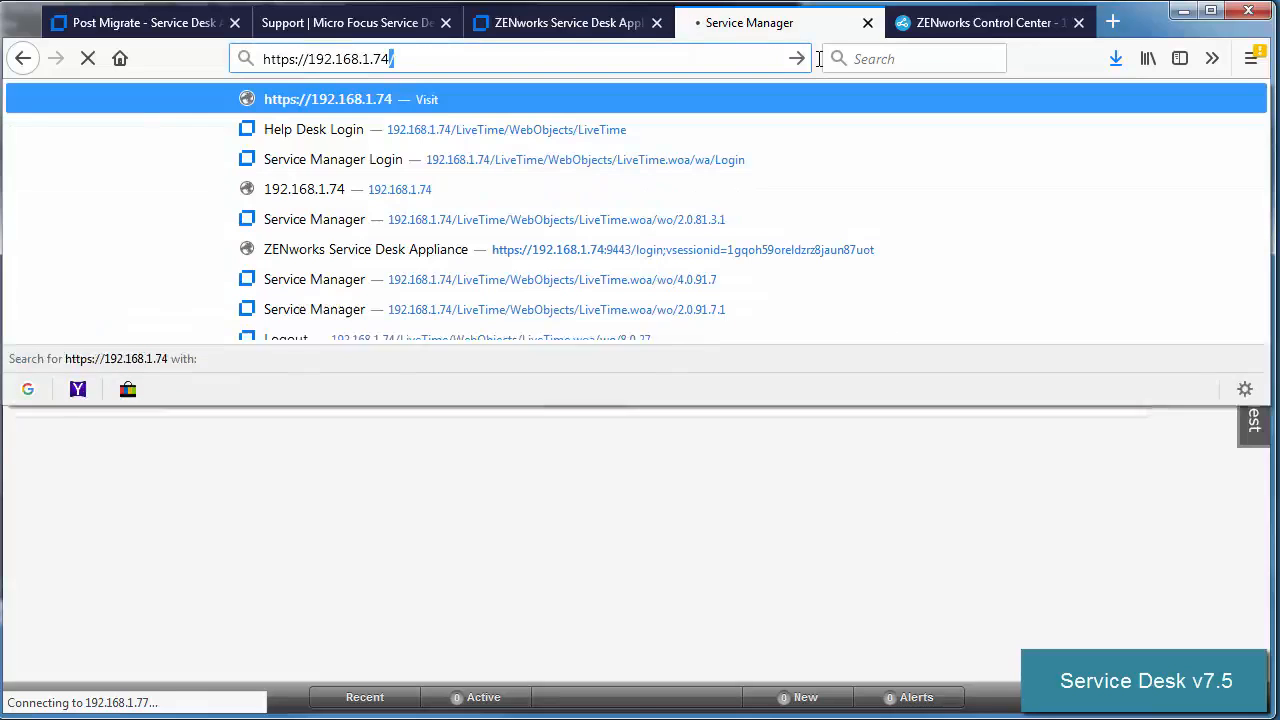
key("Return")
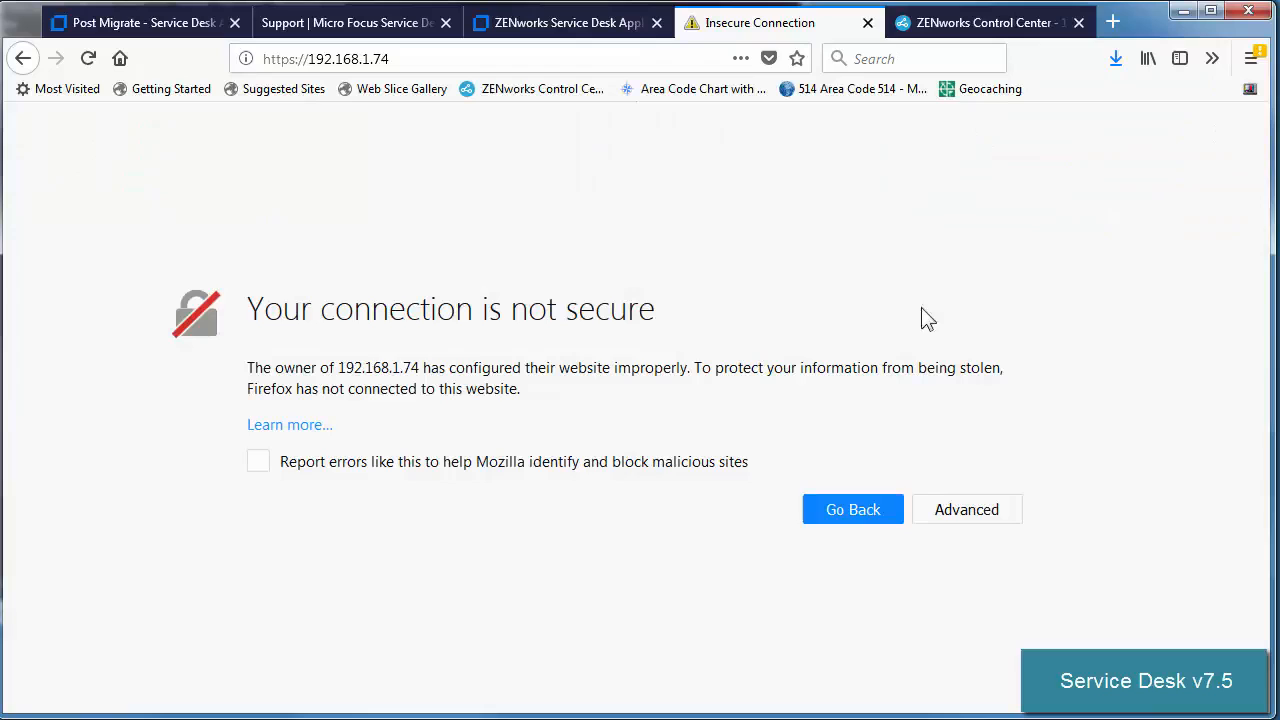
Trust the new server's certificate and log in with the saved administrator login.
left_click(946, 509)
scroll(924, 612, "down", 2)
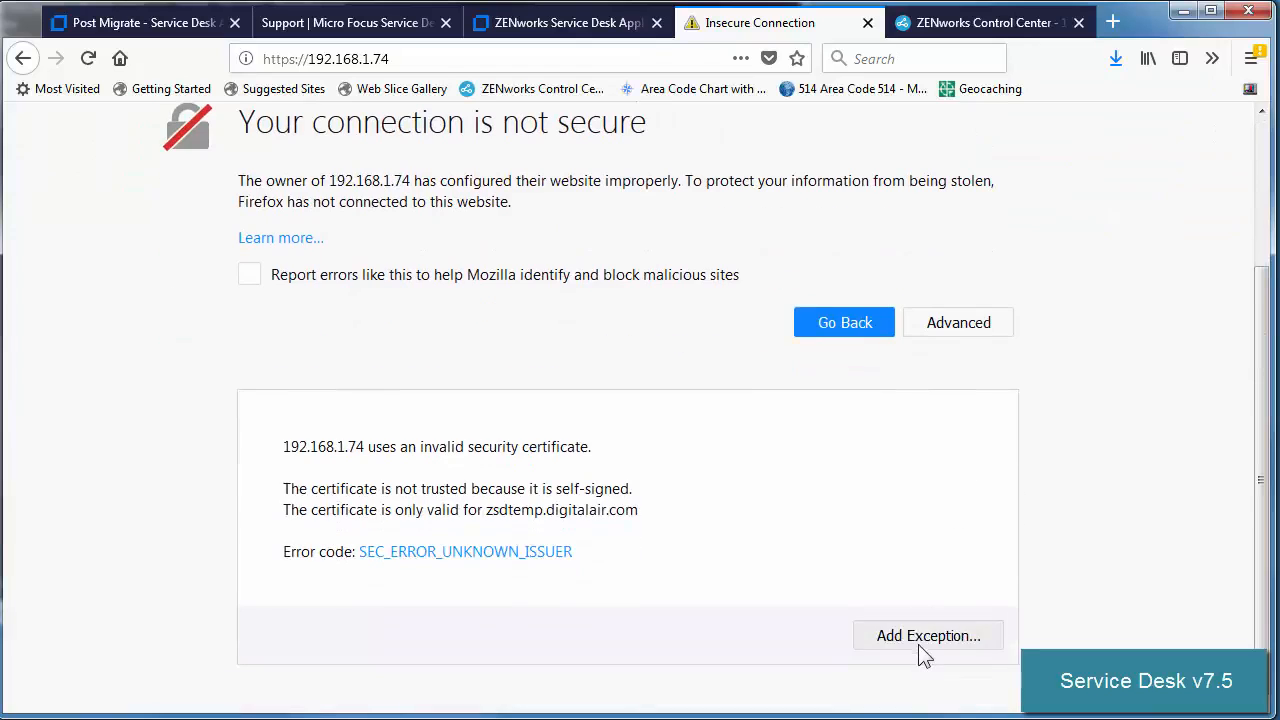
left_click(920, 642)
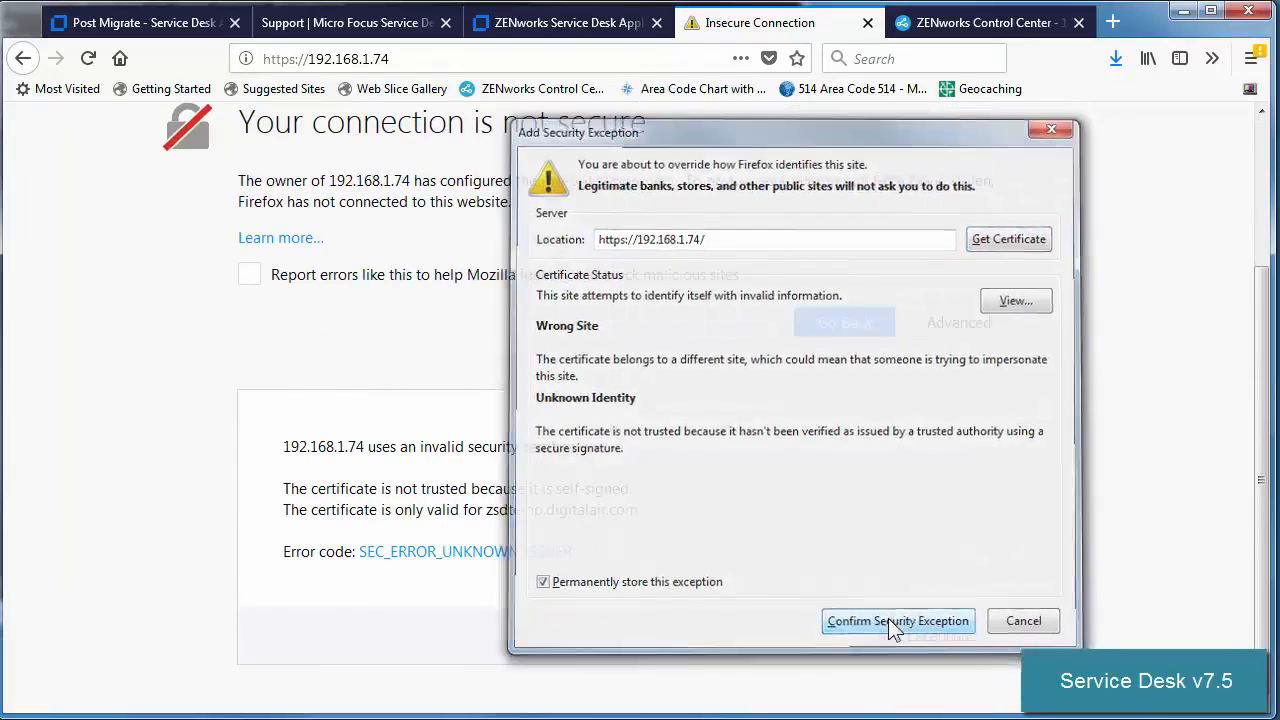
left_click(893, 625)
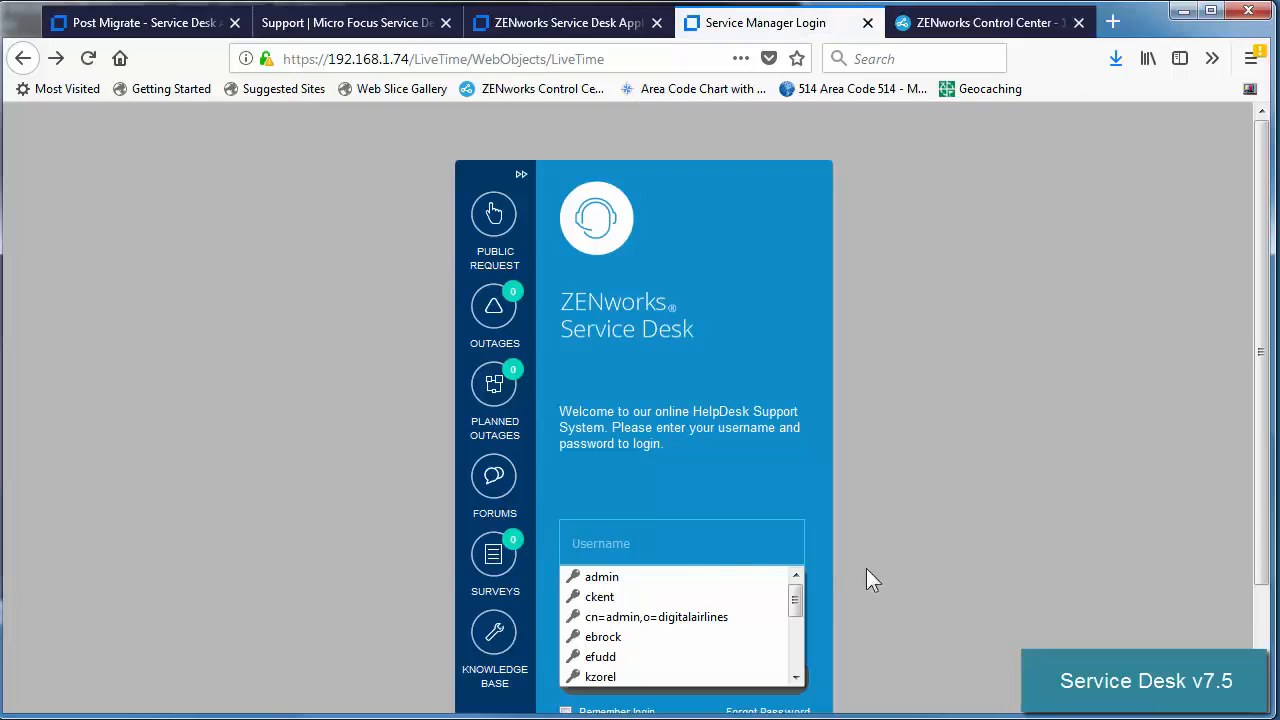
left_click(654, 580)
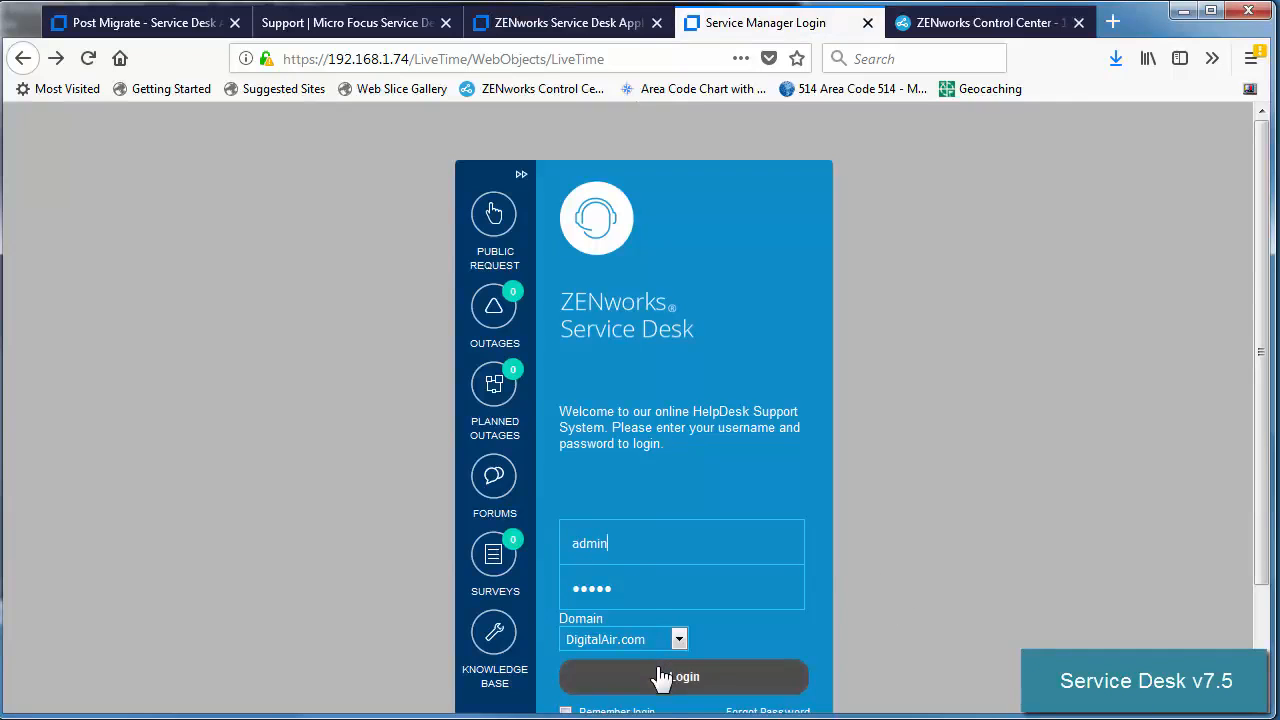
left_click(662, 677)
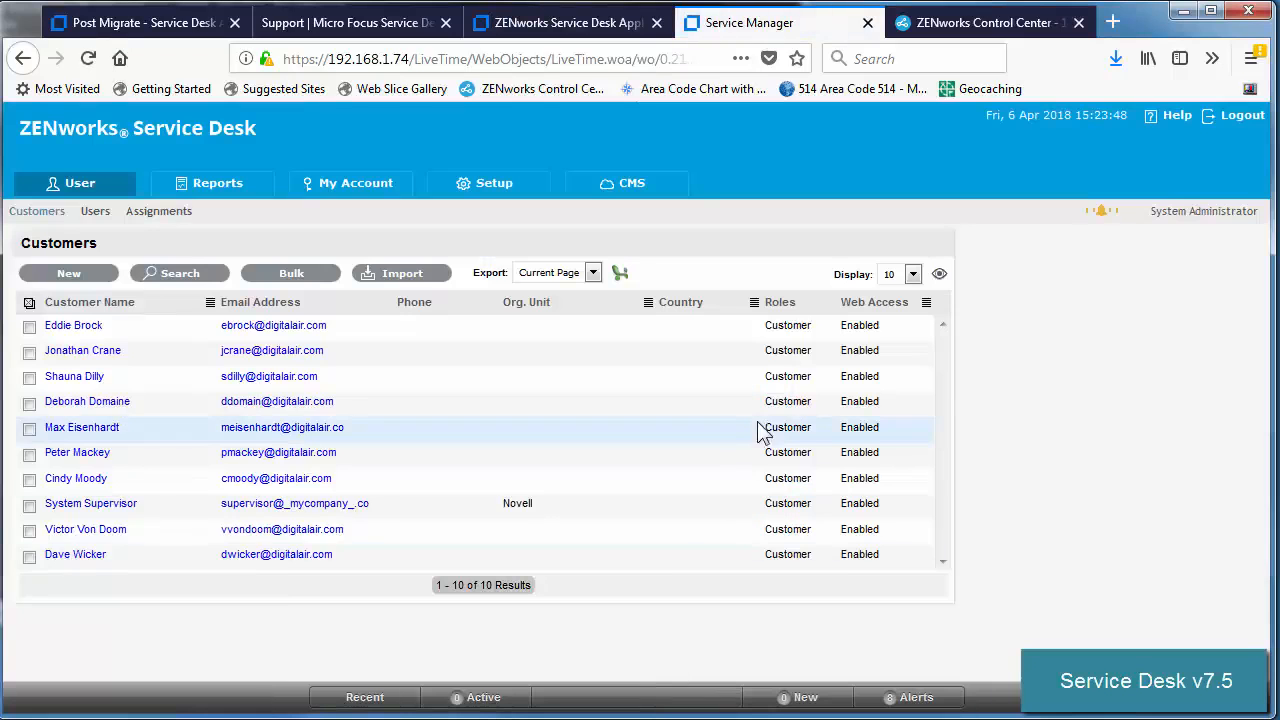
Check Setup's ZENworks, LDAP, Database (SQLServer mfsd at 192.168.1.230:1433) and licensing settings.
left_click(483, 198)
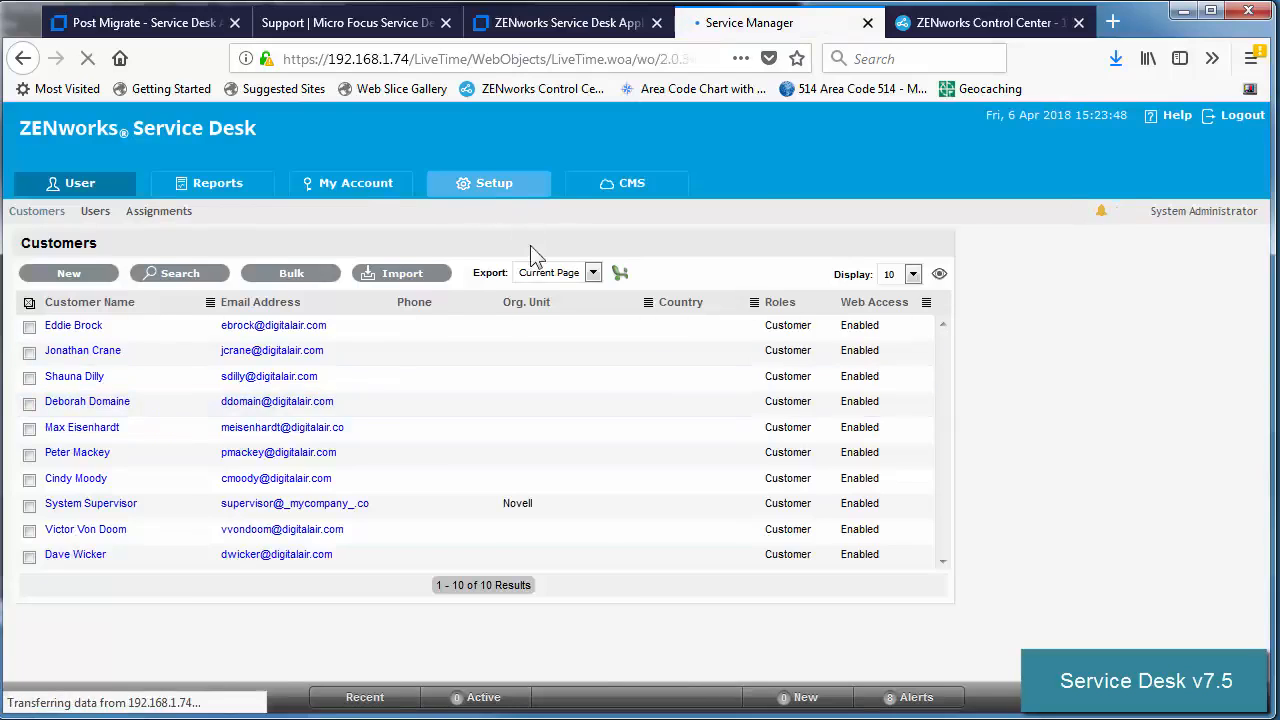
left_click(780, 215)
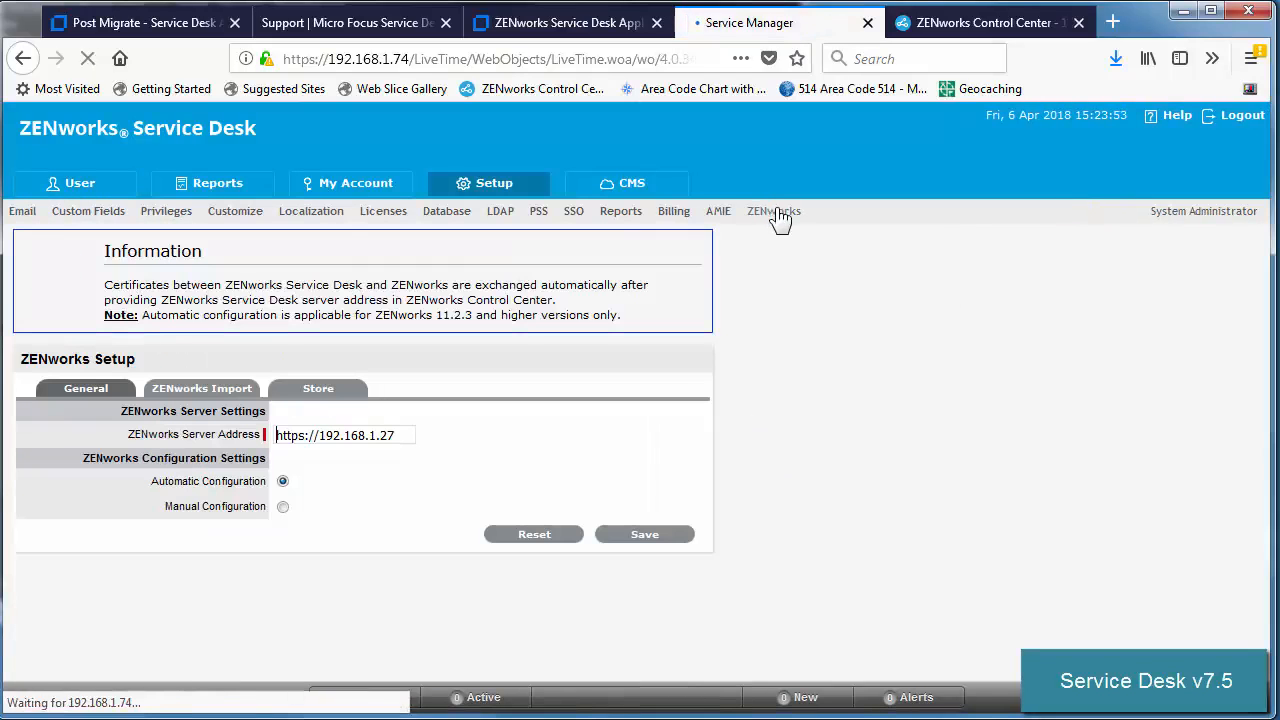
left_click(508, 214)
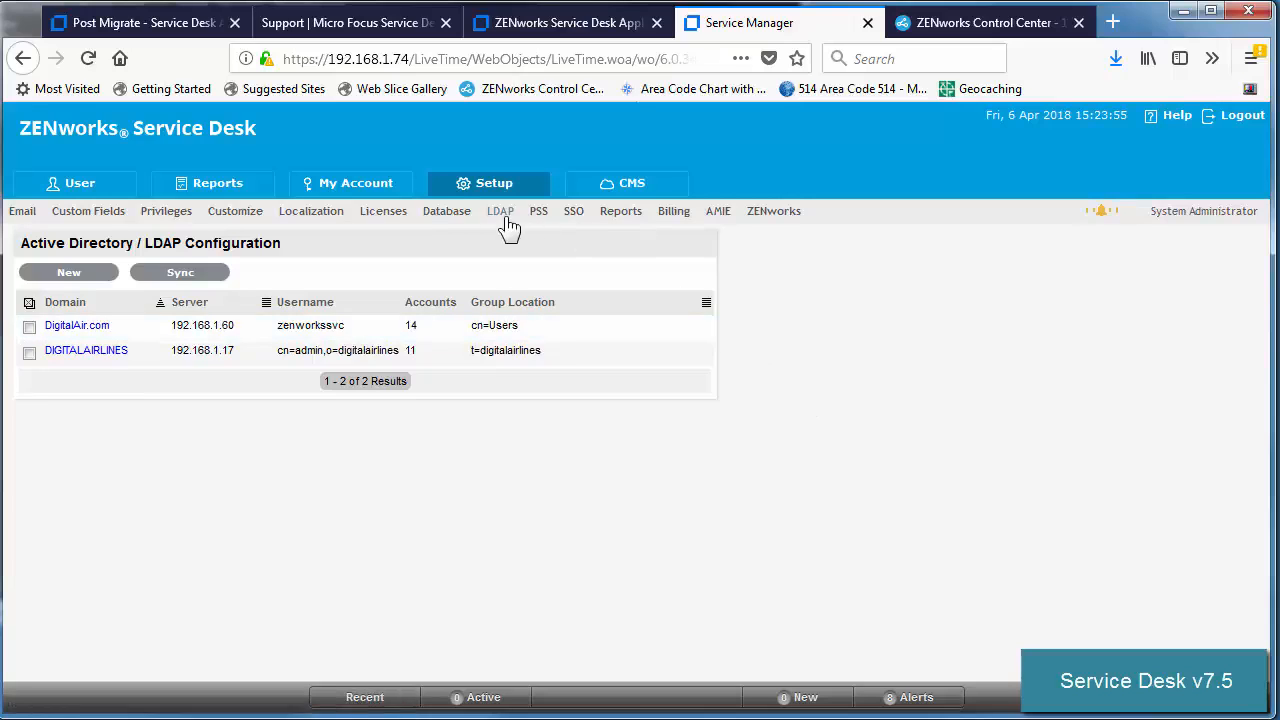
left_click(447, 213)
left_click(394, 214)
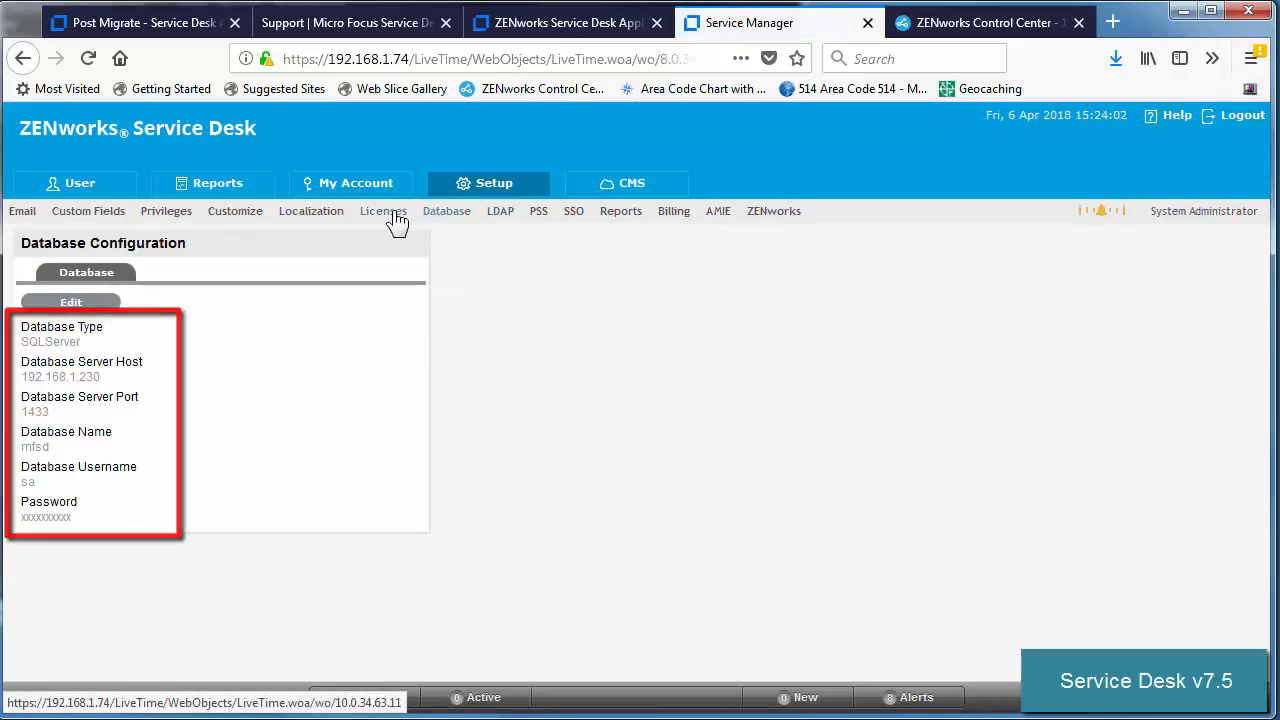